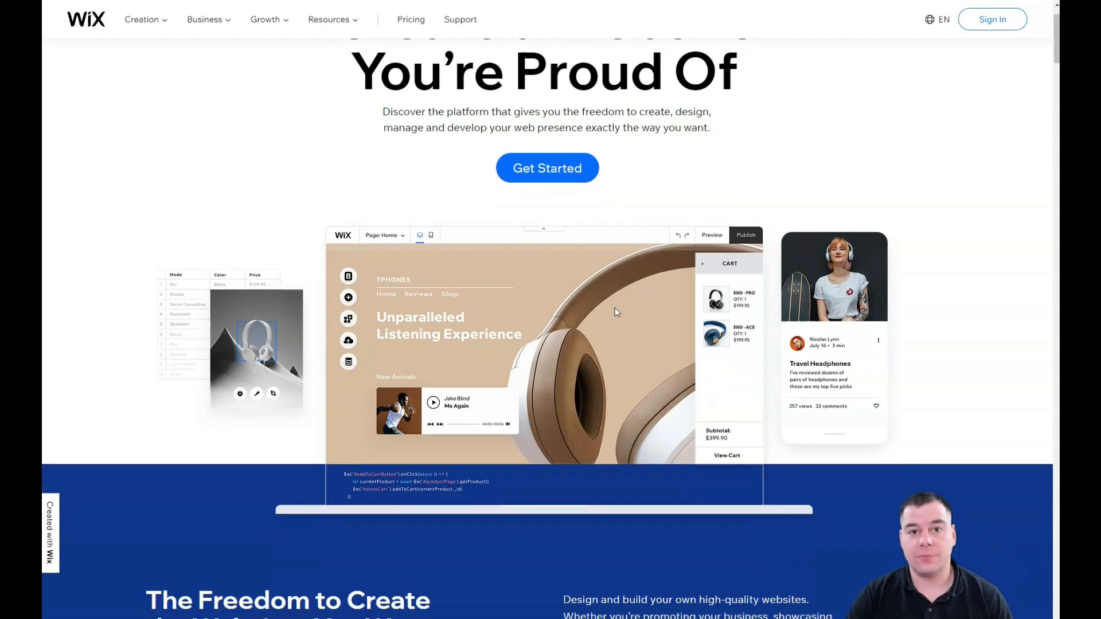
Step: Look over the Wix page, then start creating a new site
scroll(617, 310, down, 3)
scroll(617, 311, down, 5)
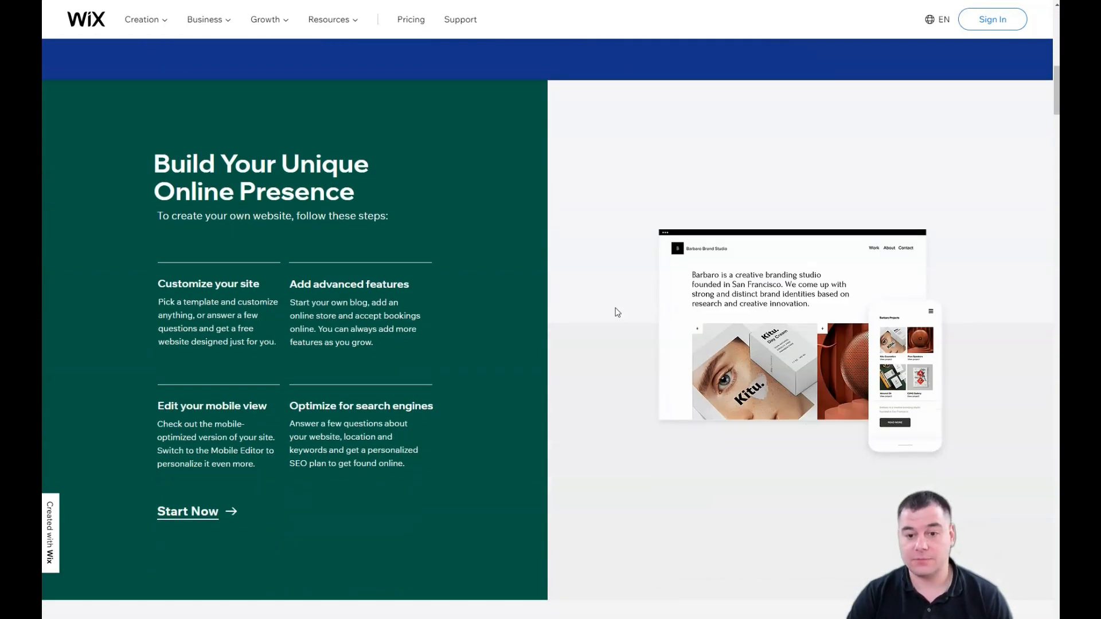
scroll(617, 312, down, 6)
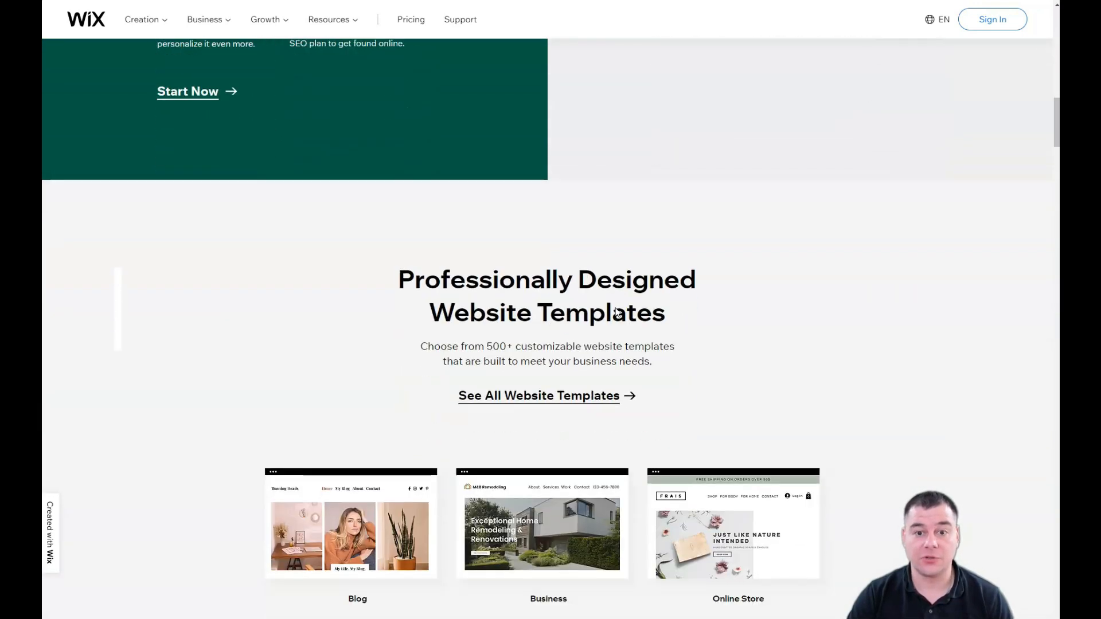
scroll(616, 310, down, 5)
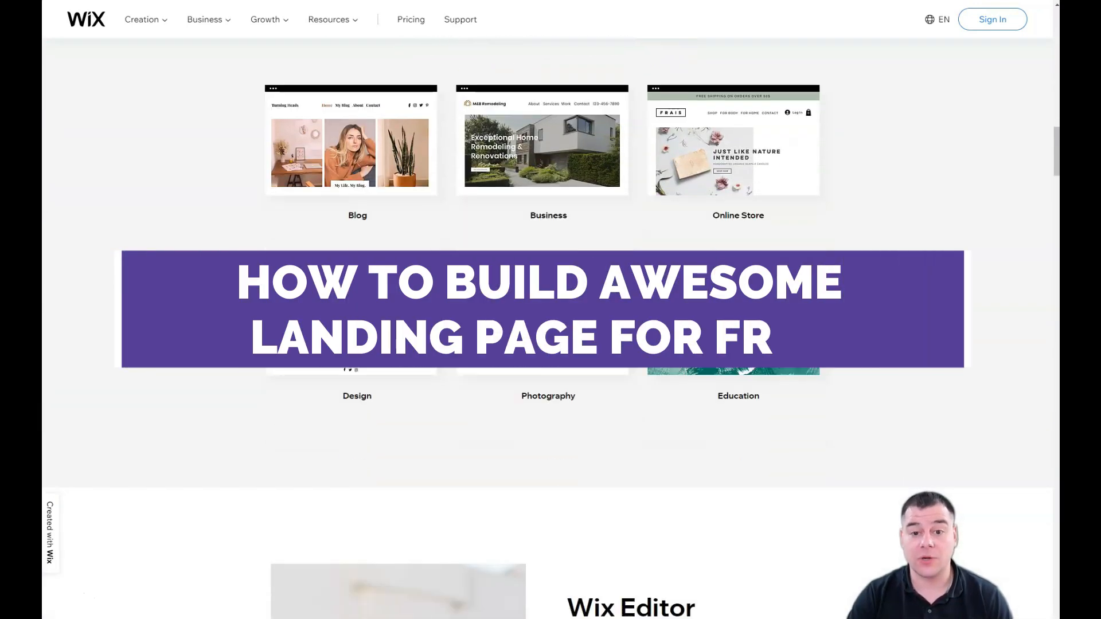
scroll(616, 311, down, 8)
scroll(547, 328, down, 4)
scroll(547, 329, down, 9)
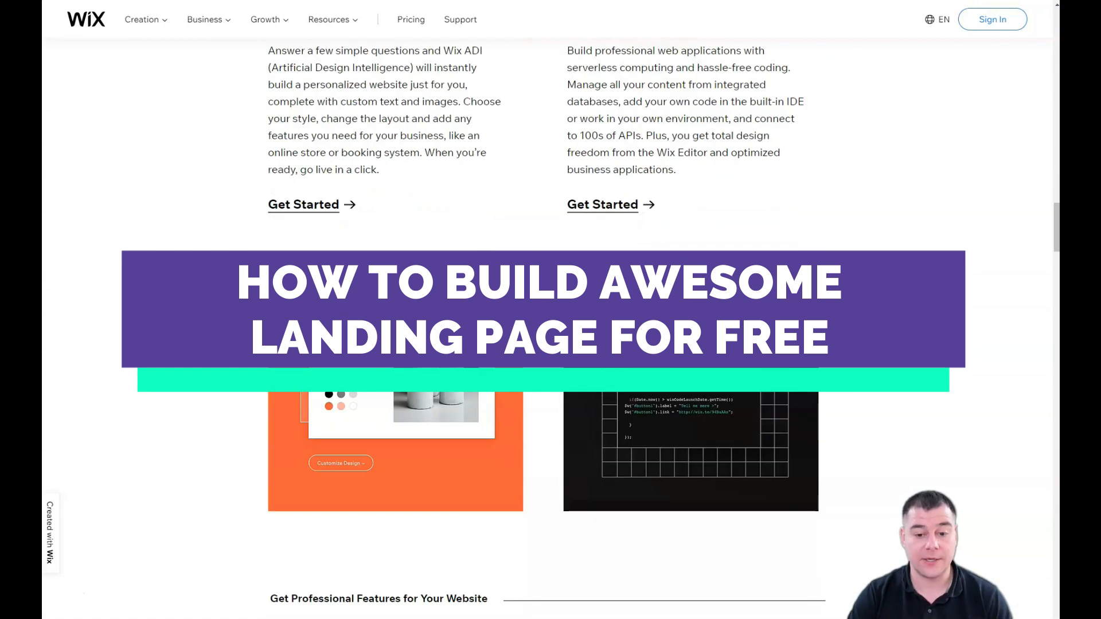
scroll(547, 329, down, 9)
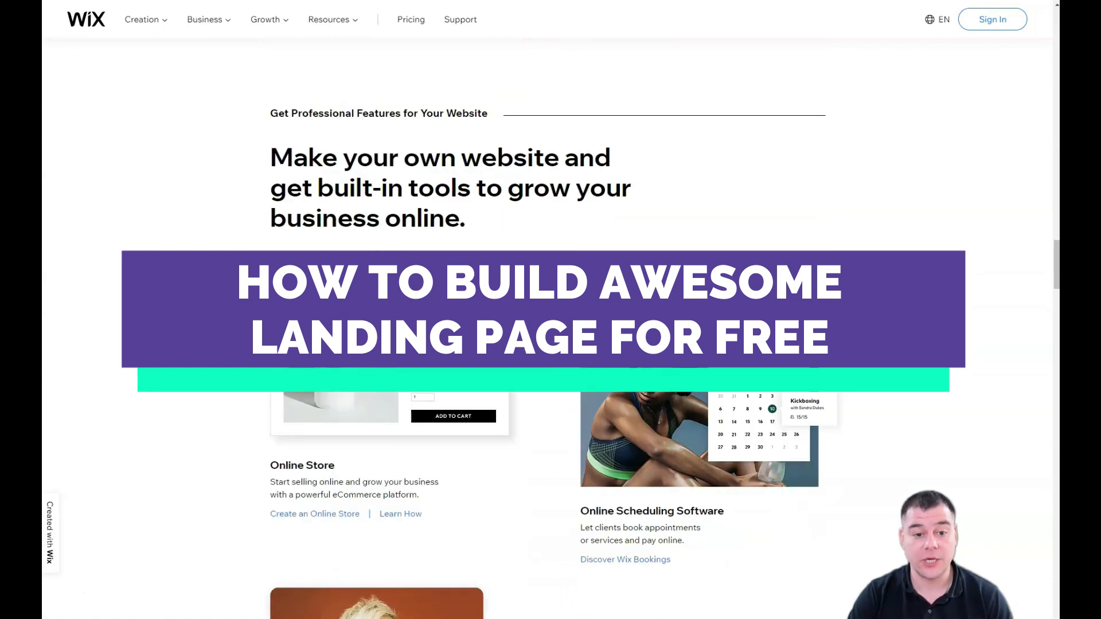
scroll(616, 312, down, 7)
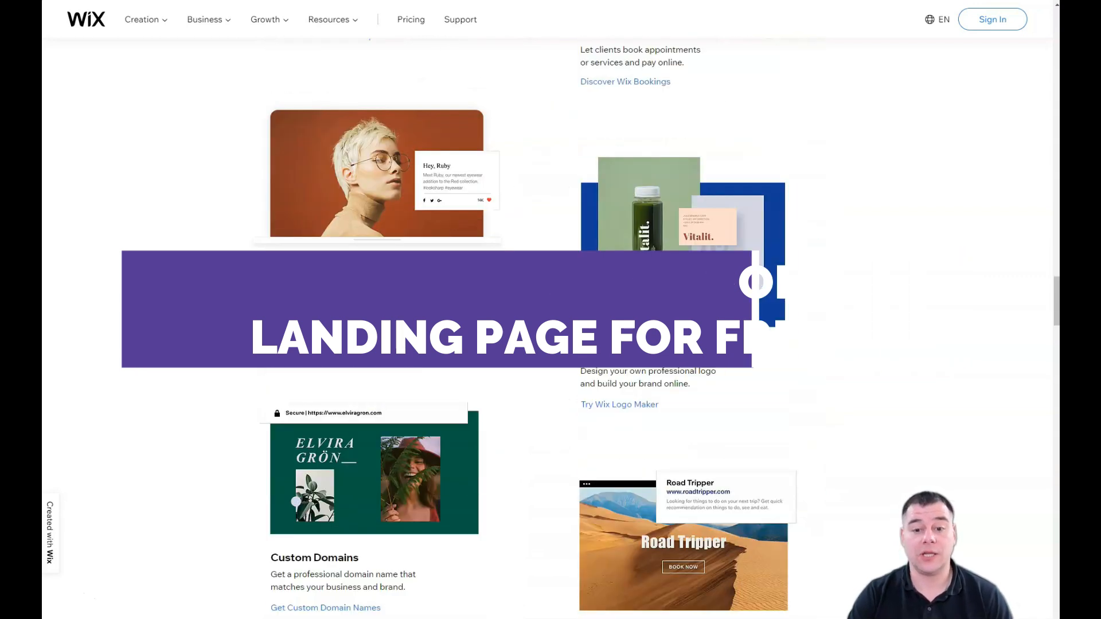
scroll(615, 311, down, 11)
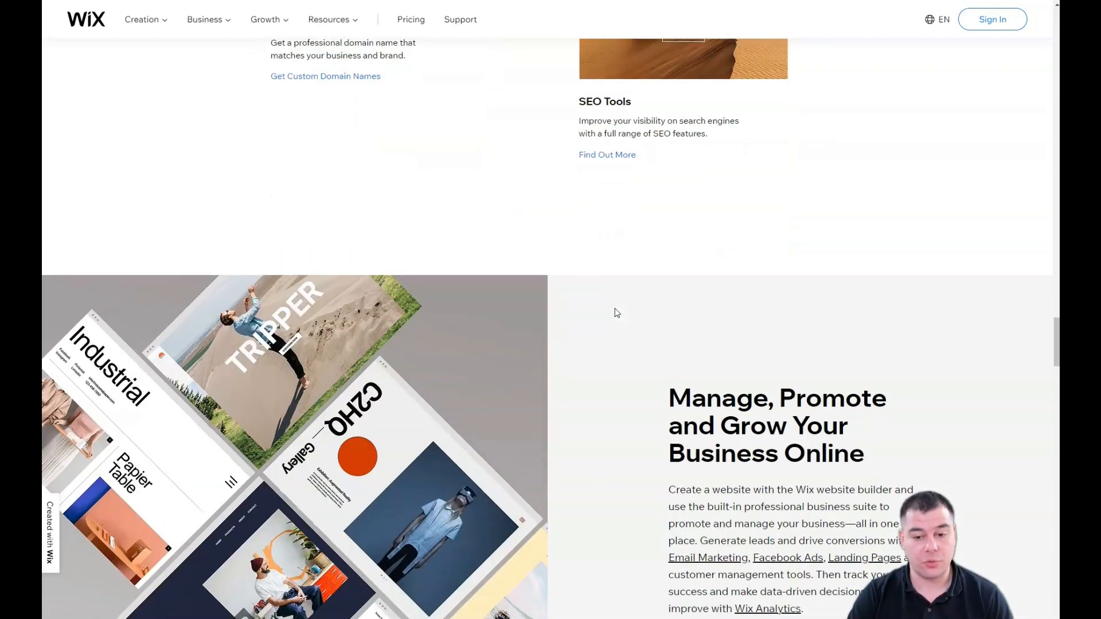
scroll(615, 312, down, 11)
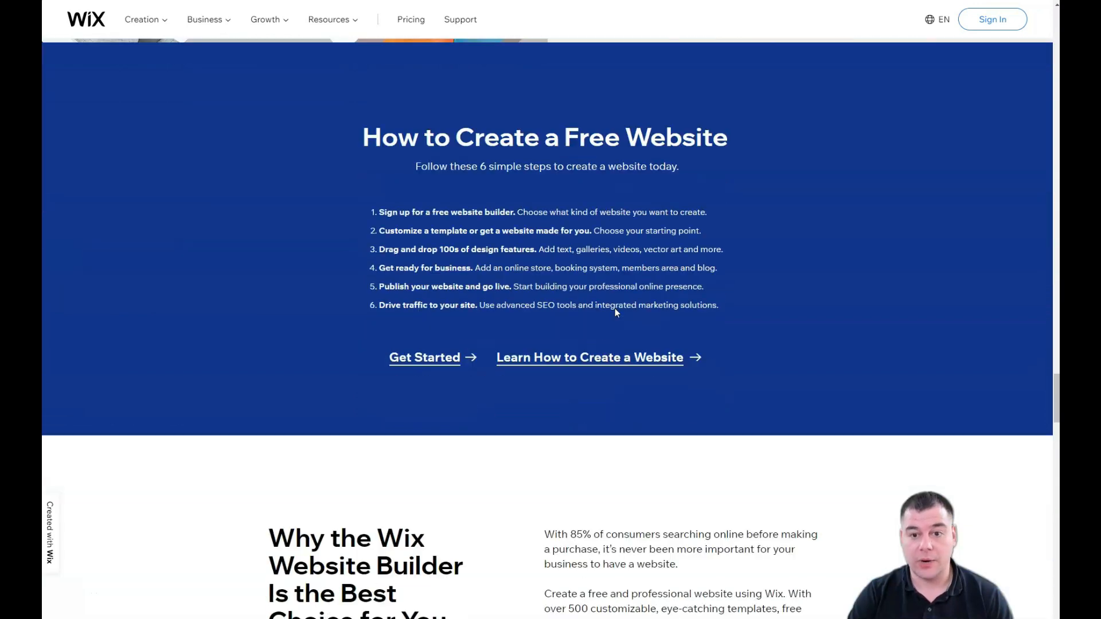
scroll(617, 312, down, 9)
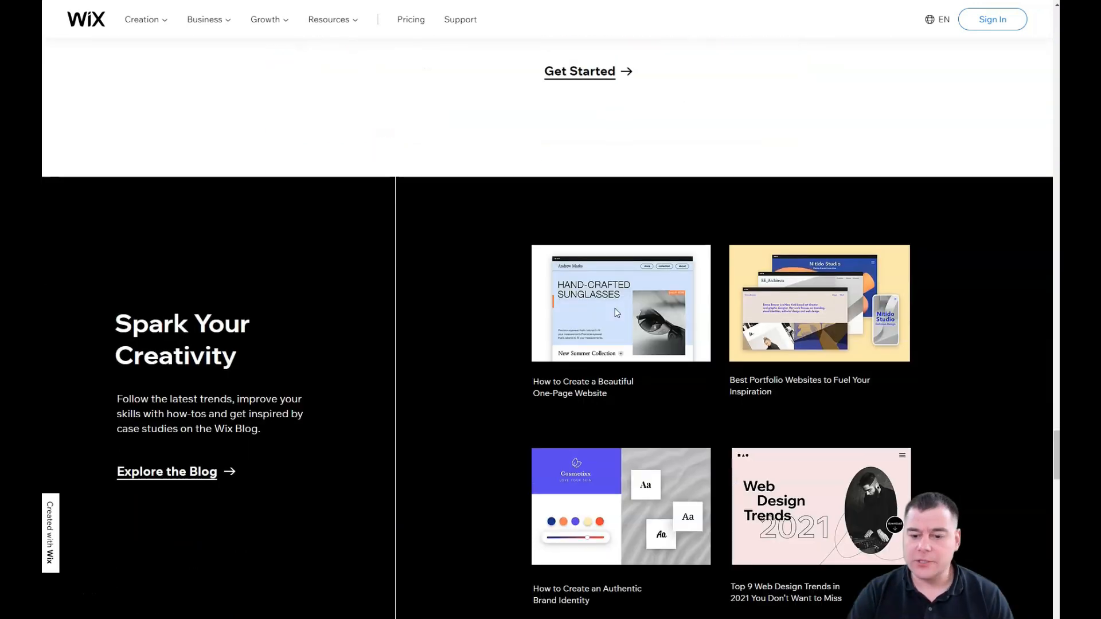
scroll(616, 313, down, 9)
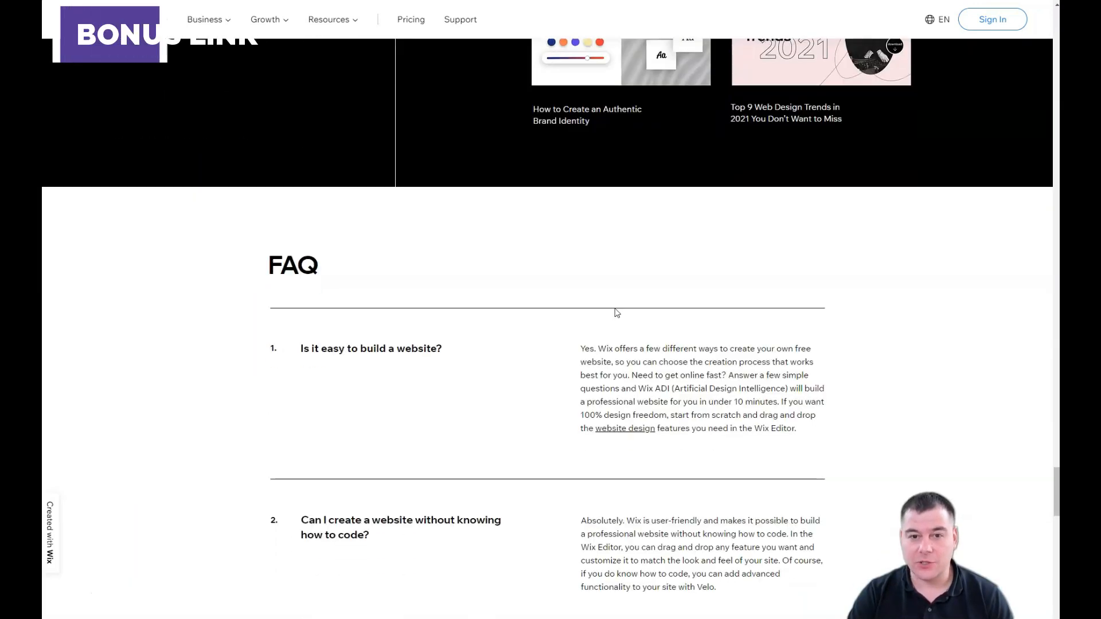
scroll(616, 312, down, 6)
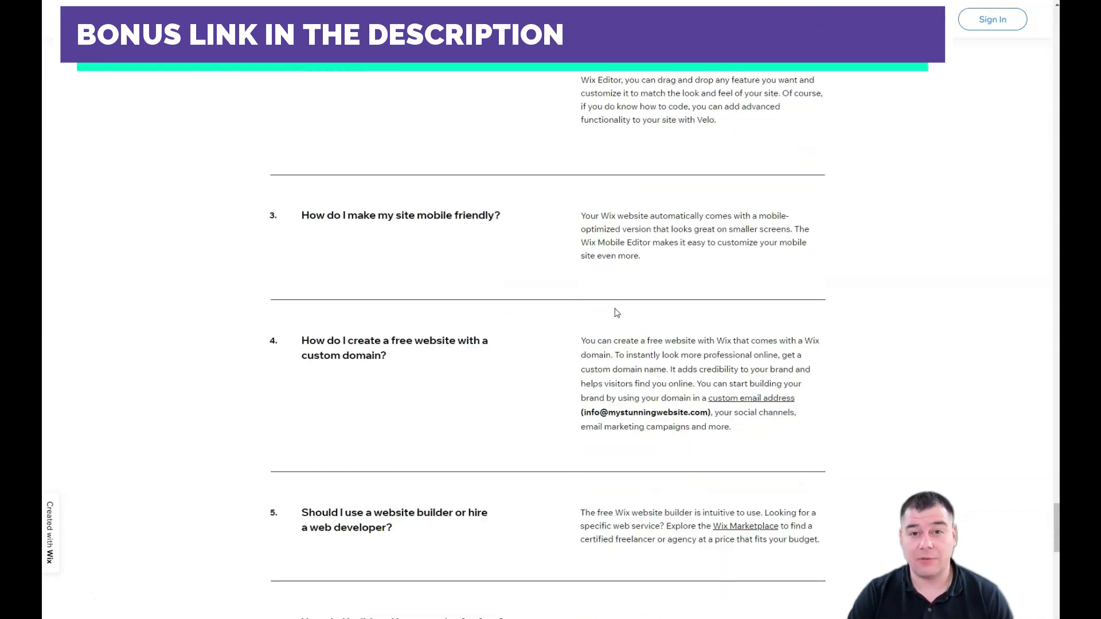
scroll(616, 312, down, 5)
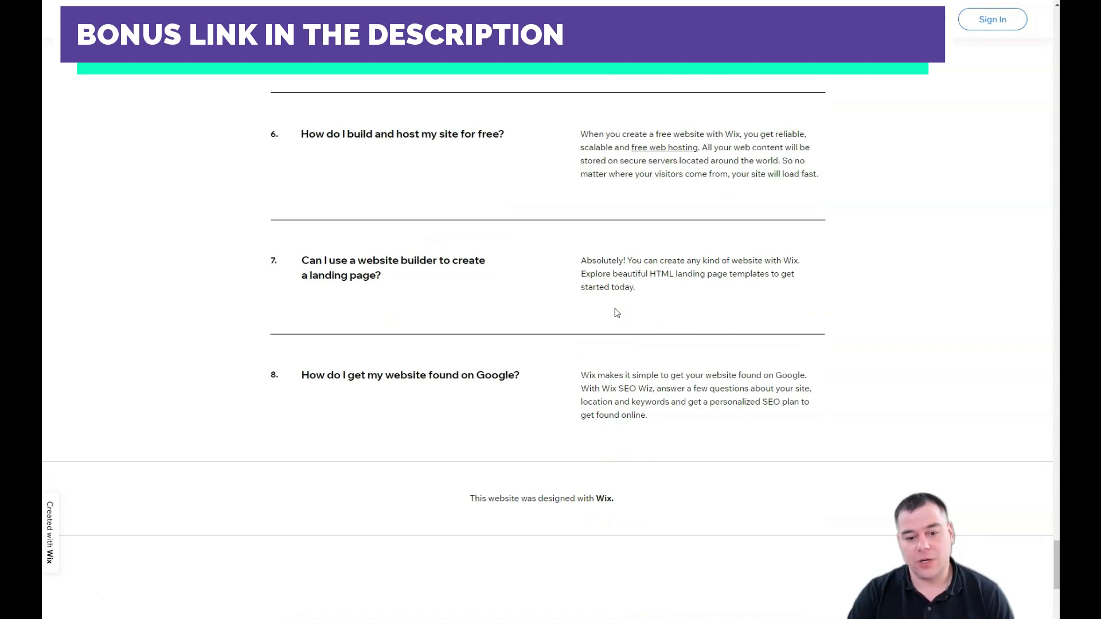
scroll(617, 312, down, 2)
scroll(617, 312, up, 11)
scroll(616, 312, up, 12)
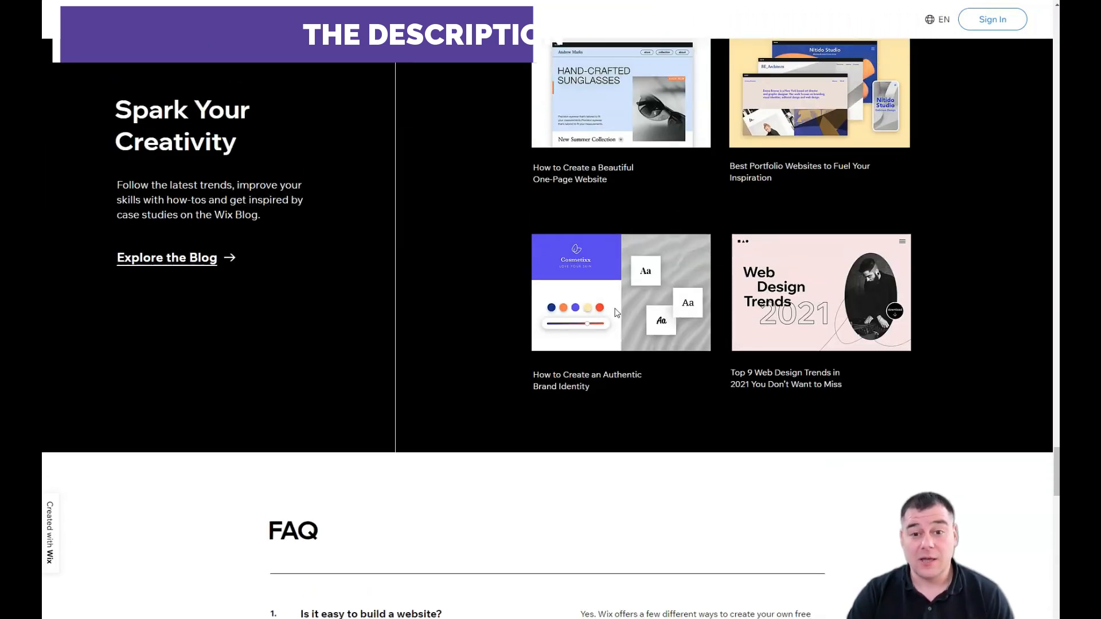
scroll(615, 312, up, 20)
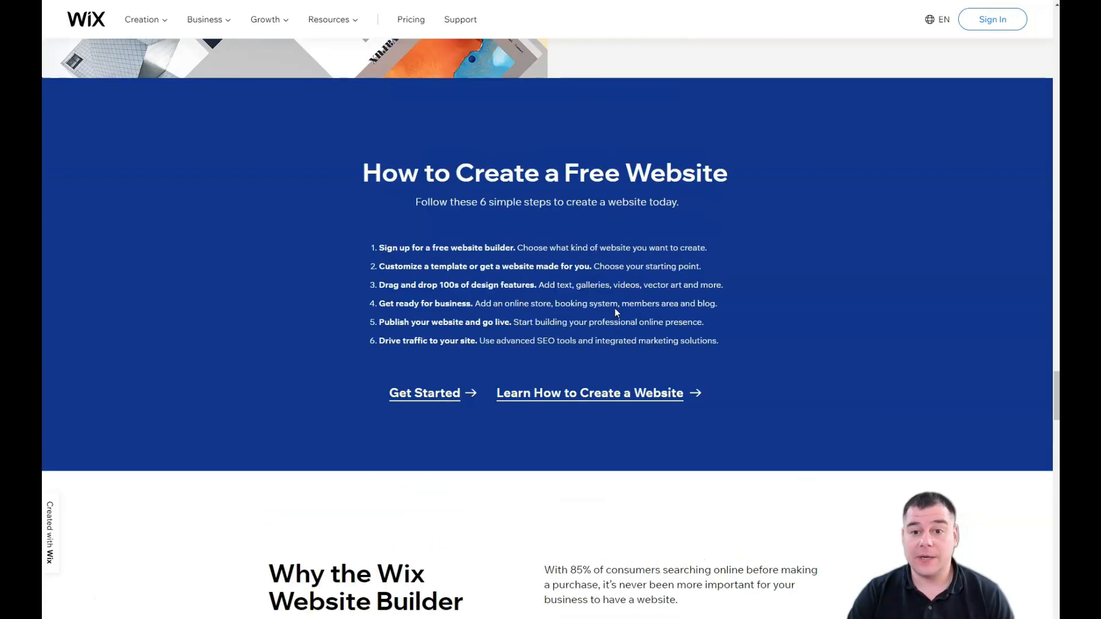
scroll(615, 311, up, 12)
scroll(615, 311, up, 6)
scroll(615, 311, up, 6)
scroll(615, 309, up, 12)
scroll(615, 311, up, 11)
scroll(617, 313, up, 10)
scroll(616, 313, up, 10)
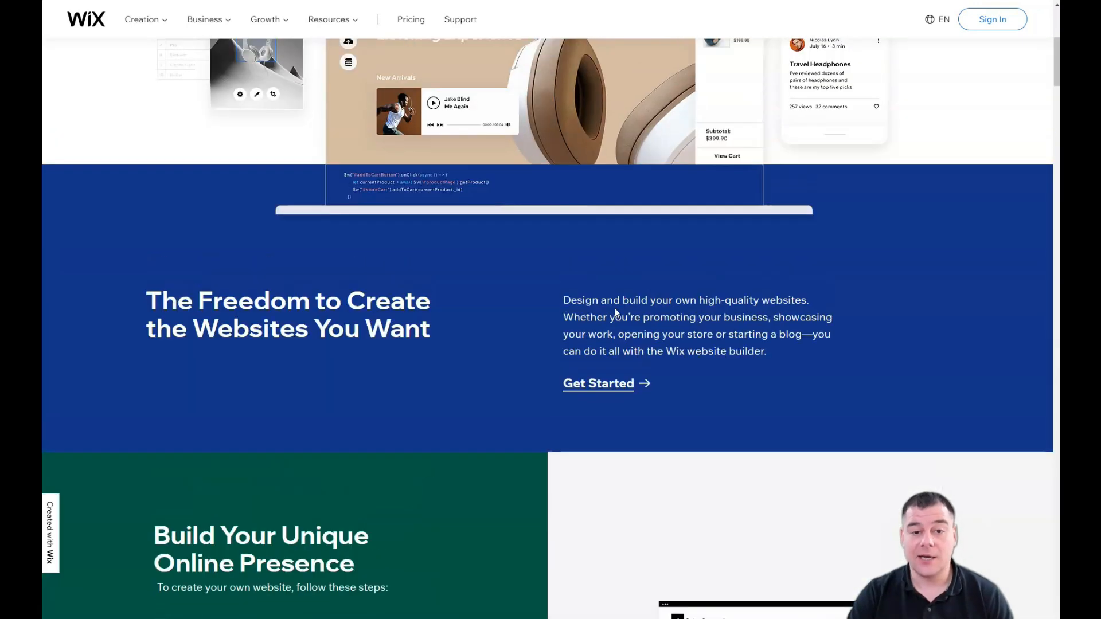
scroll(615, 312, up, 6)
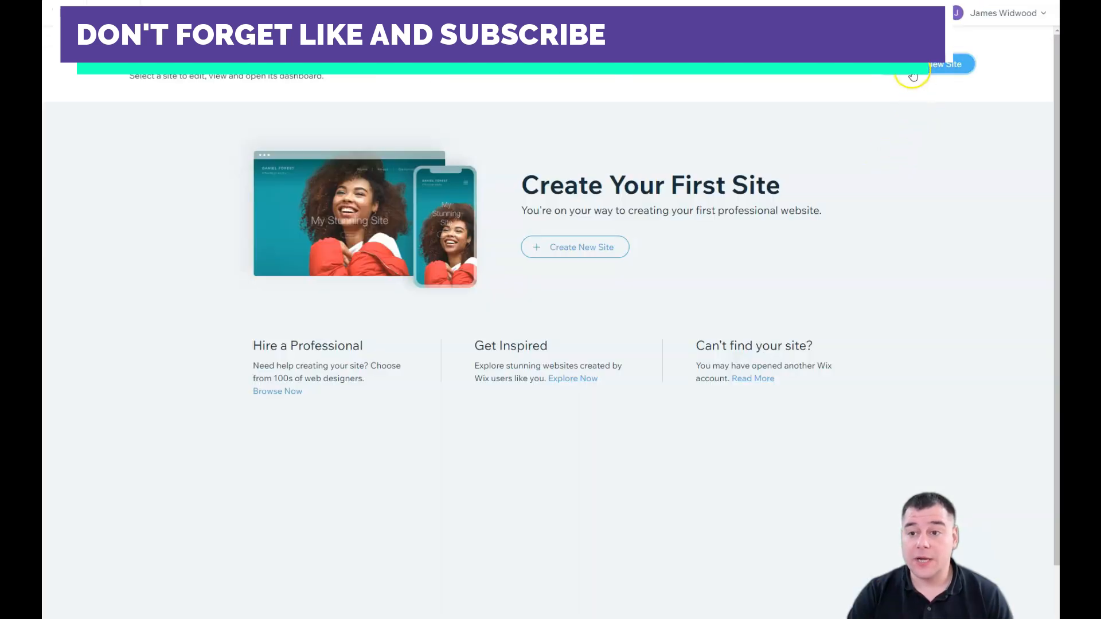
click(913, 74)
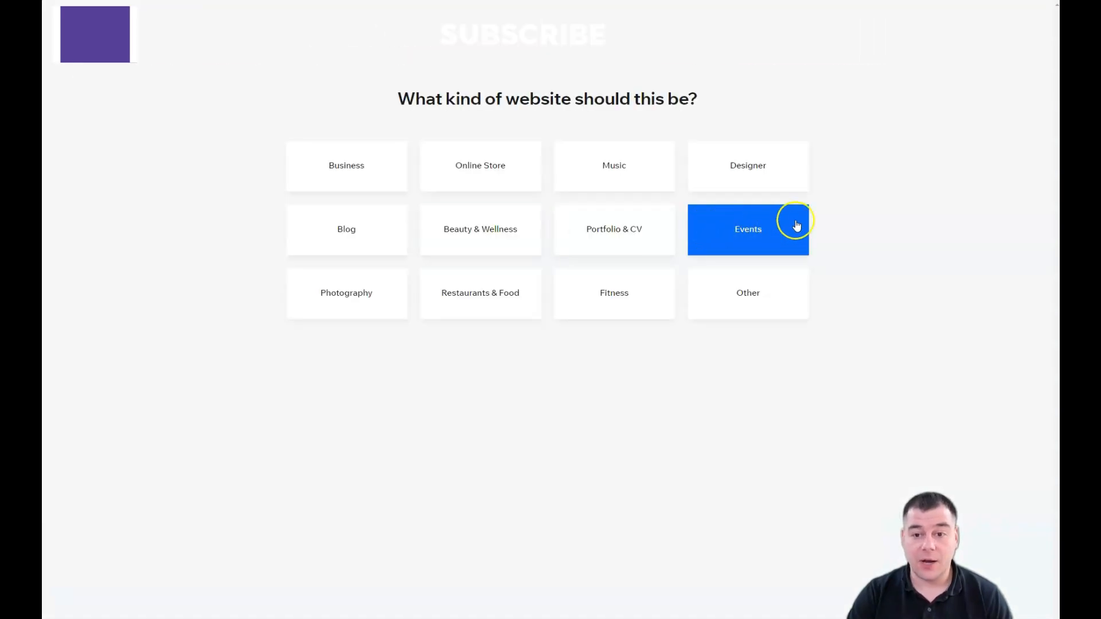
Step: Pick Other as the site type and choose to edit a template in the Editor
click(746, 303)
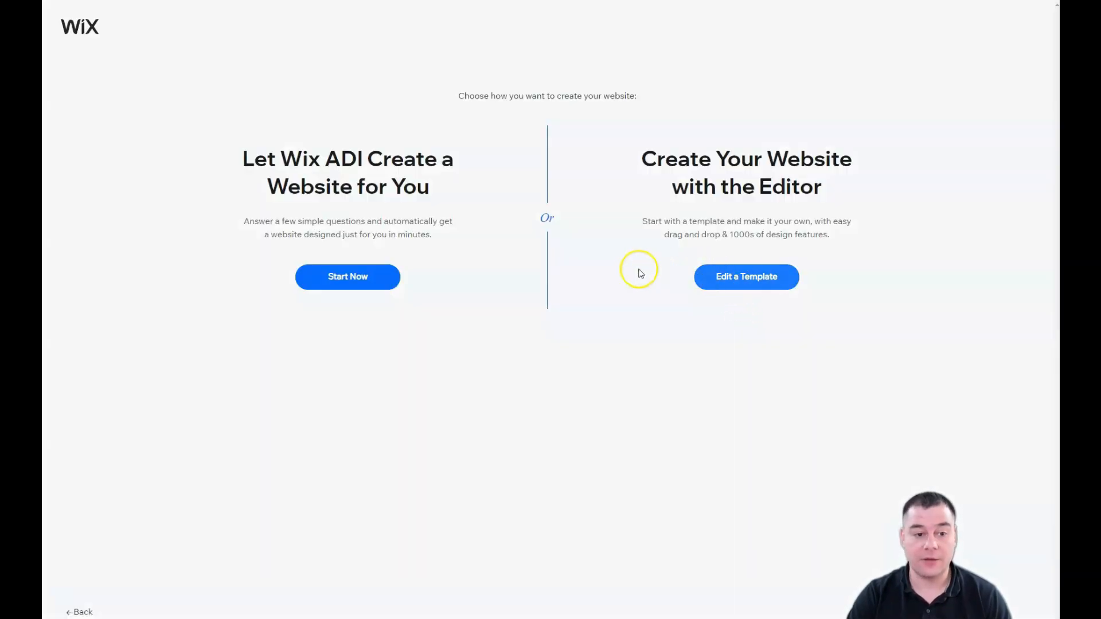
click(618, 403)
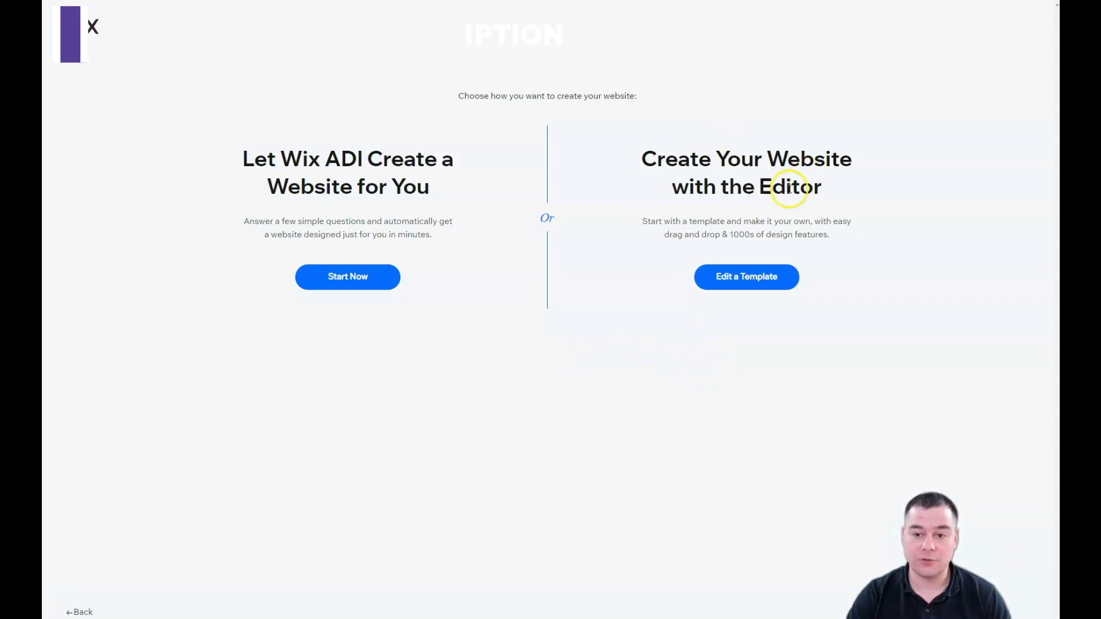
click(761, 296)
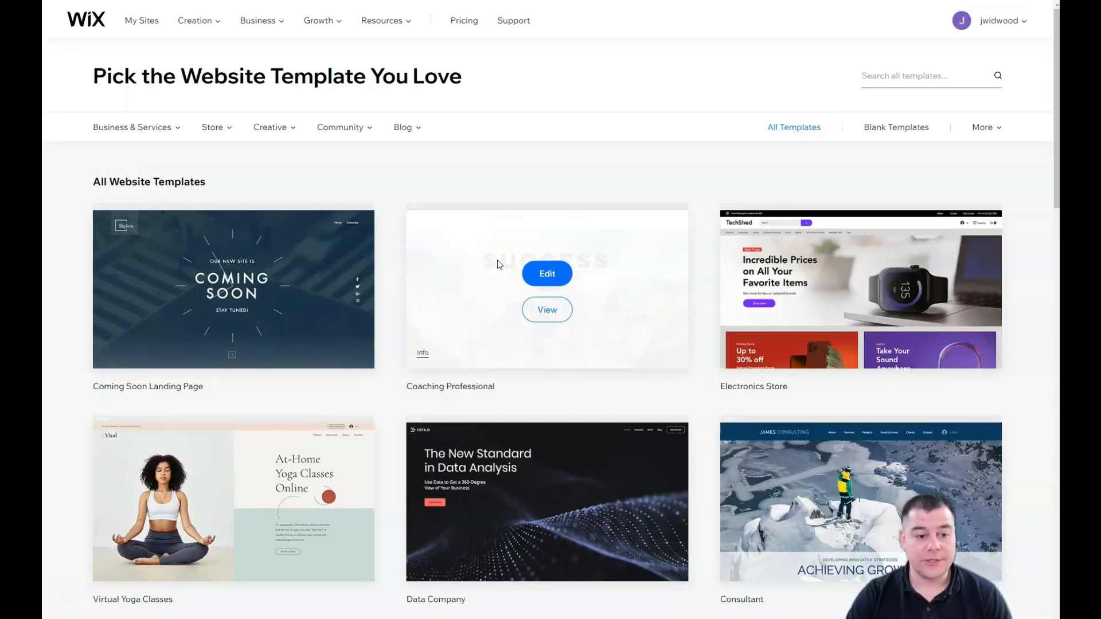
Step: Go to page 2 of the template gallery
scroll(497, 261, down, 5)
scroll(498, 260, down, 6)
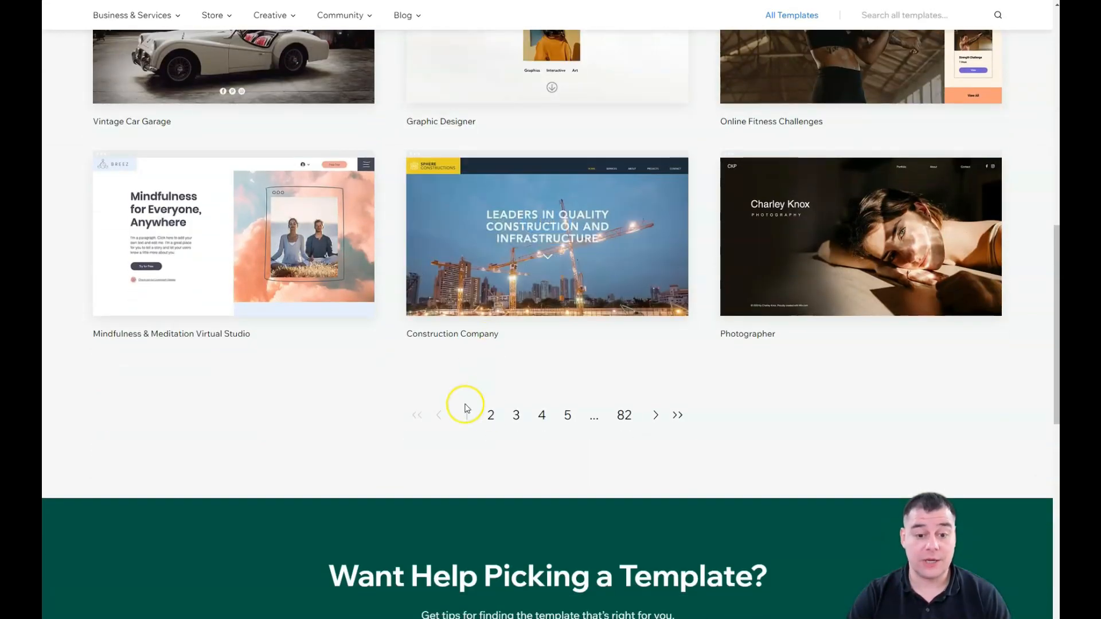
click(491, 415)
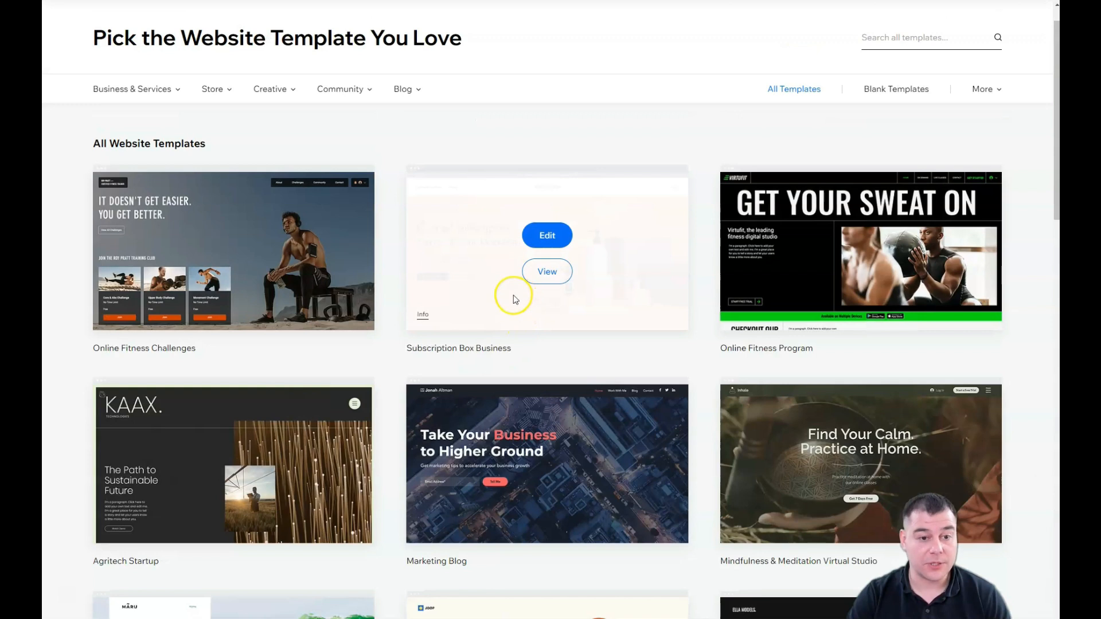
scroll(521, 310, down, 3)
scroll(519, 294, up, 3)
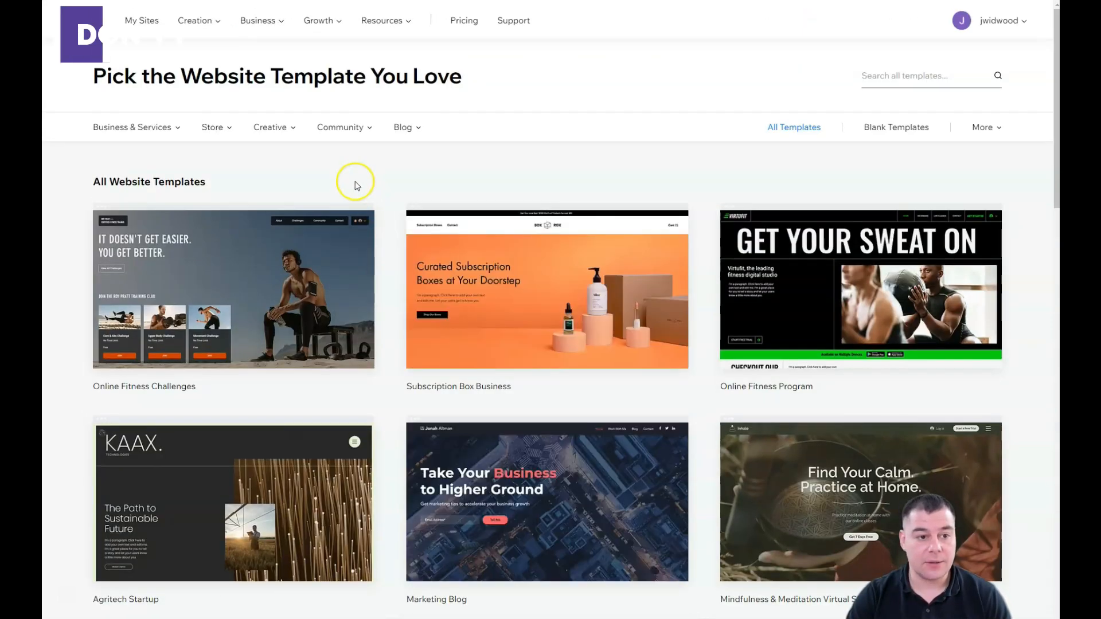
Step: Check the template category menus, then open Modeling Agency for editing
mouse_move(176, 132)
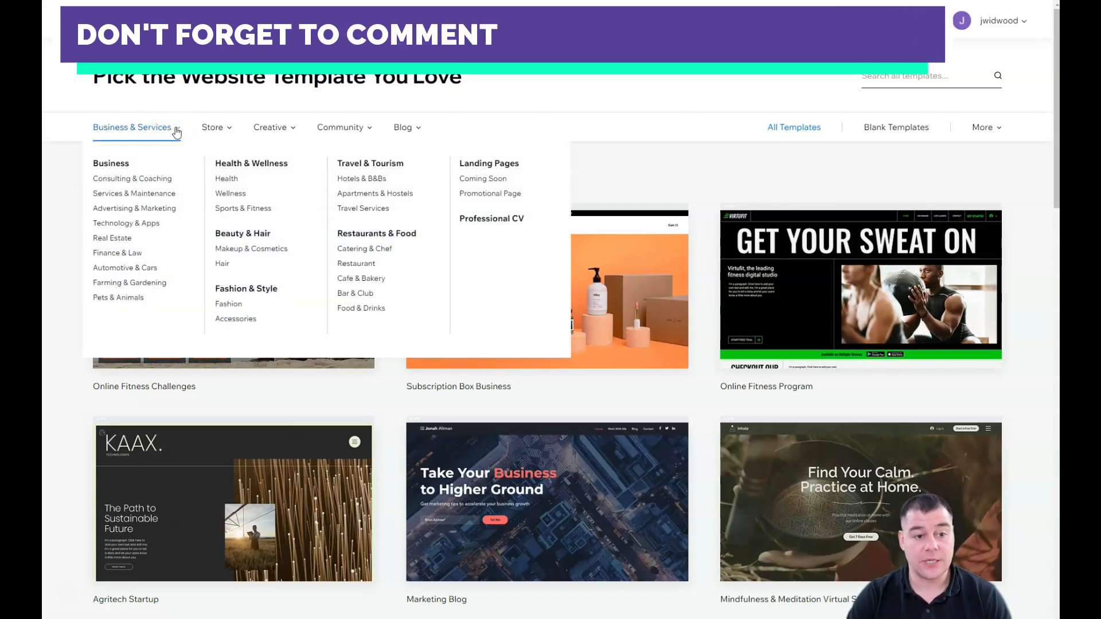
click(230, 129)
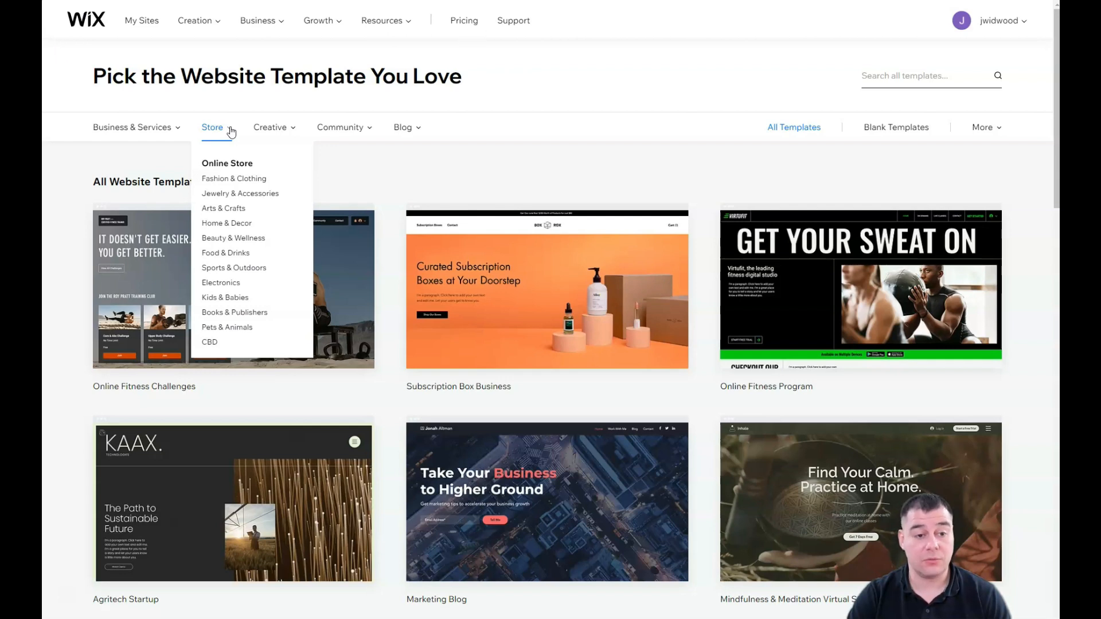
mouse_move(291, 134)
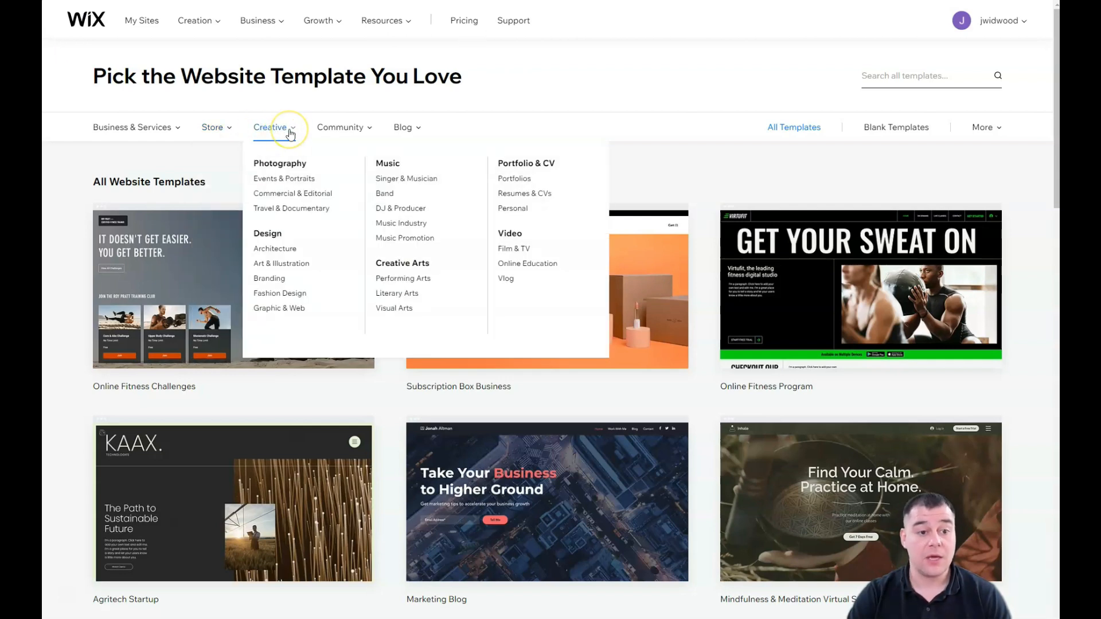
mouse_move(416, 134)
scroll(590, 235, down, 5)
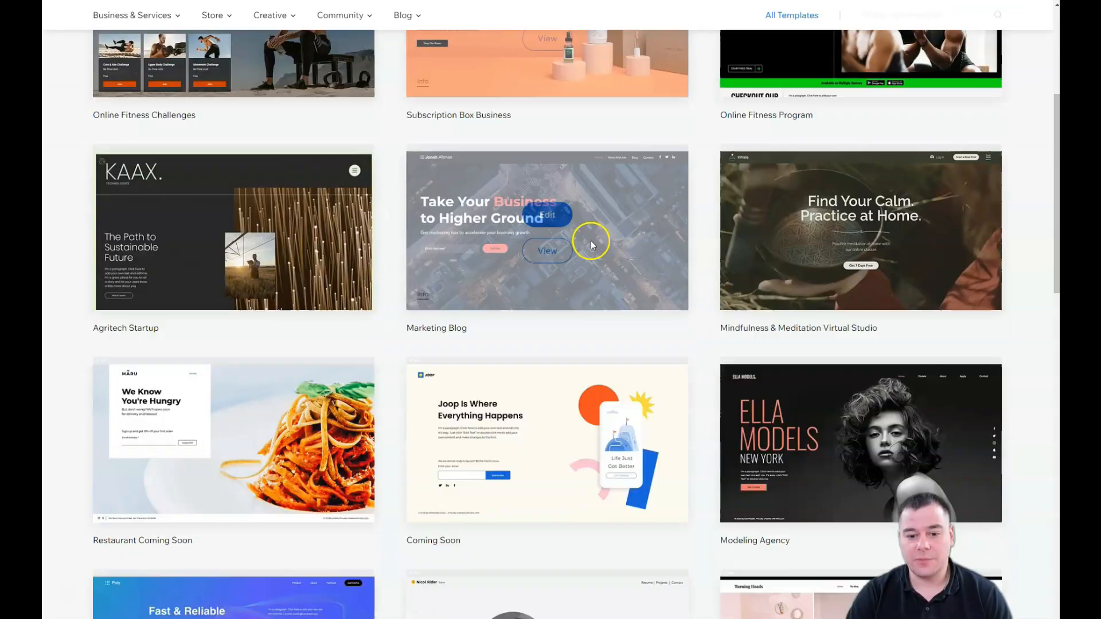
scroll(592, 245, down, 4)
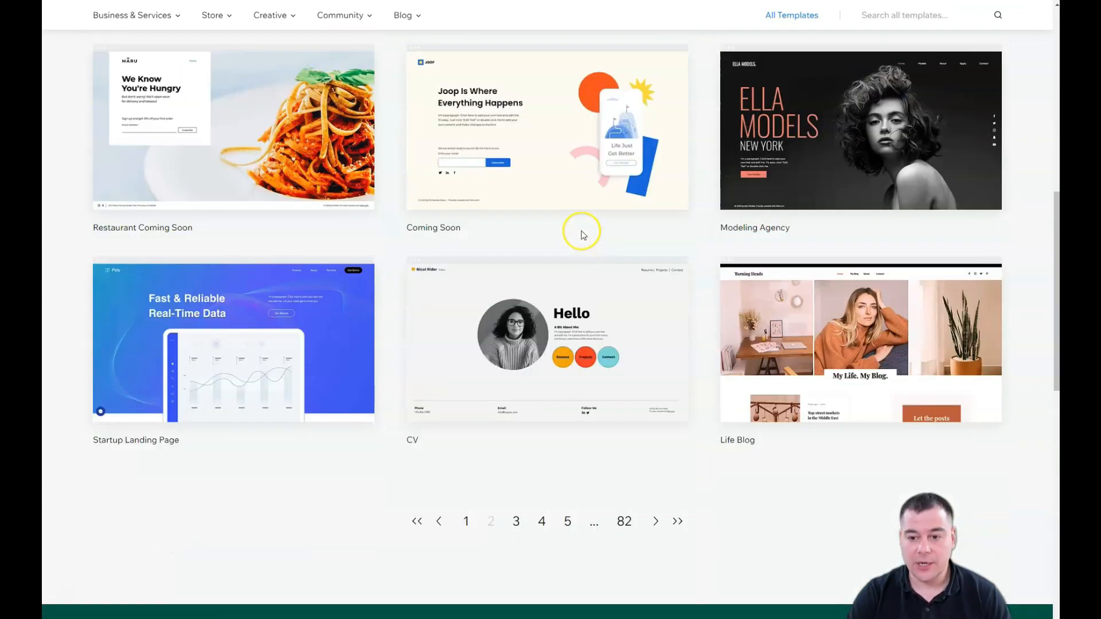
mouse_move(792, 138)
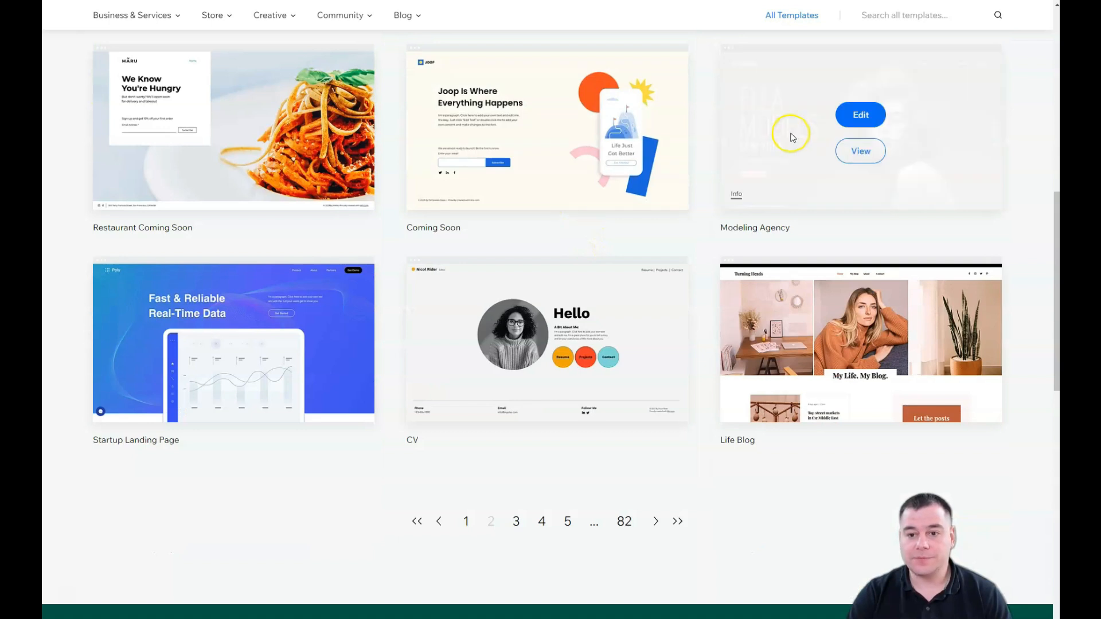
click(860, 115)
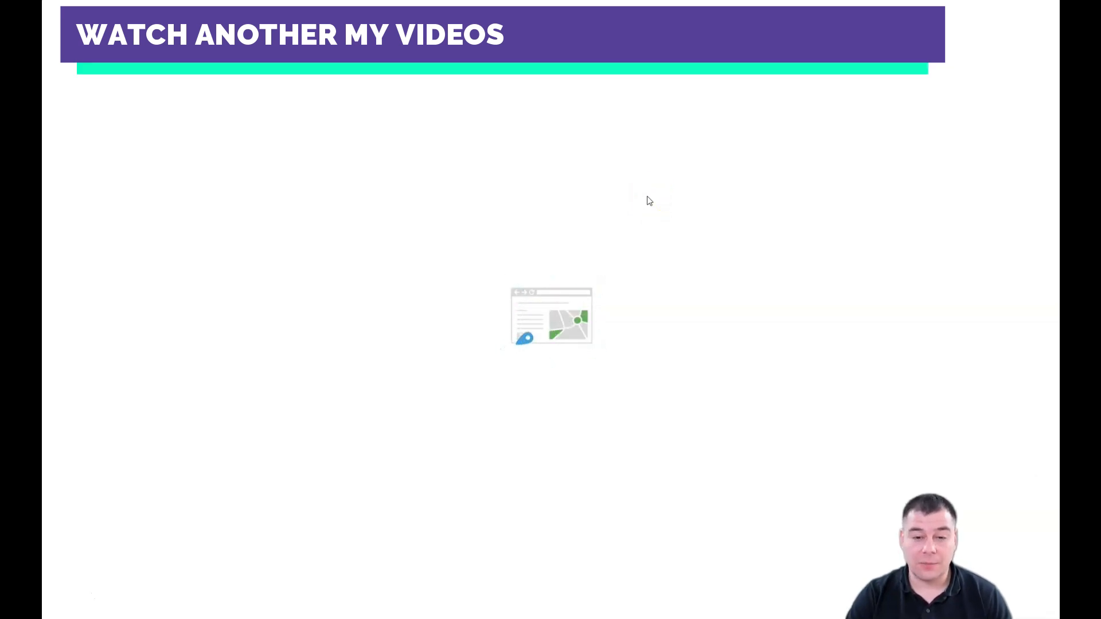
Step: Dismiss the welcome video, check the hero strip's size, and switch to mobile view
click(643, 197)
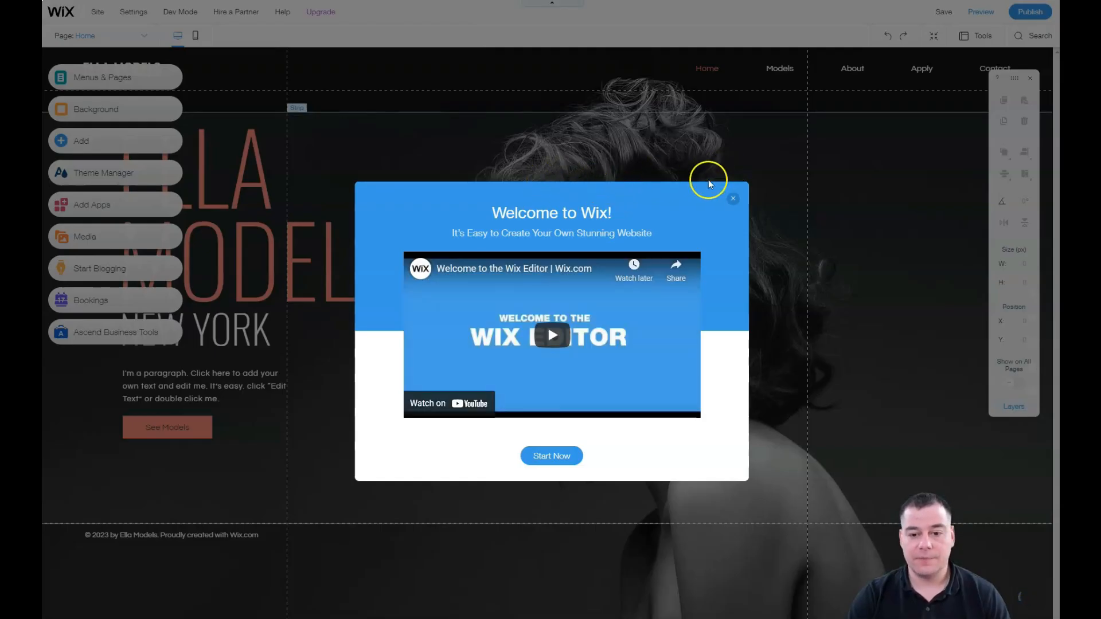
click(732, 199)
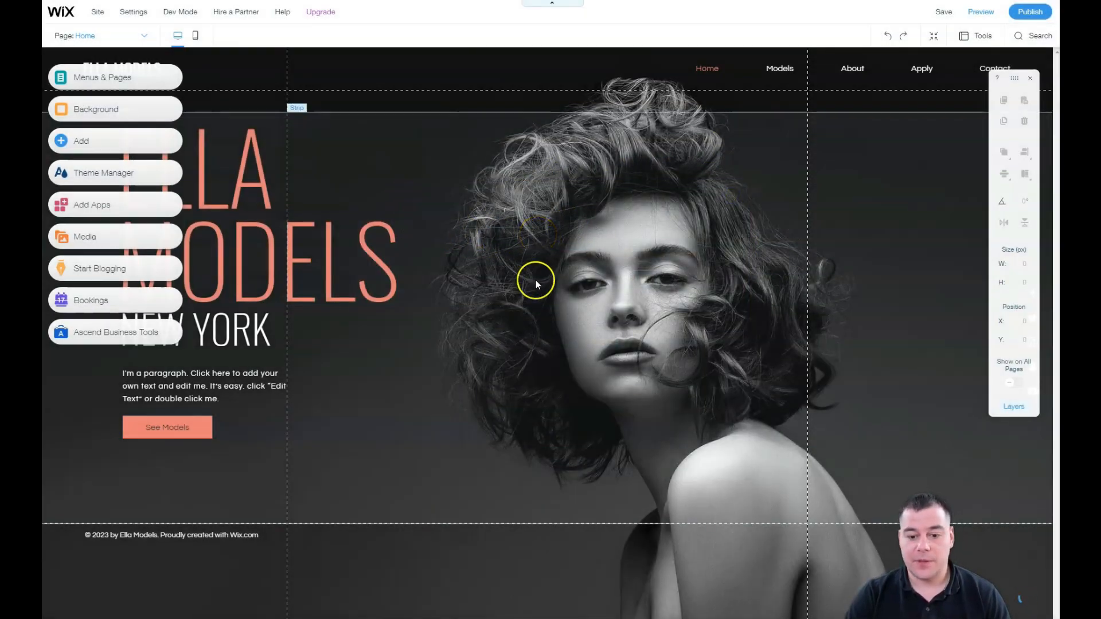
click(509, 326)
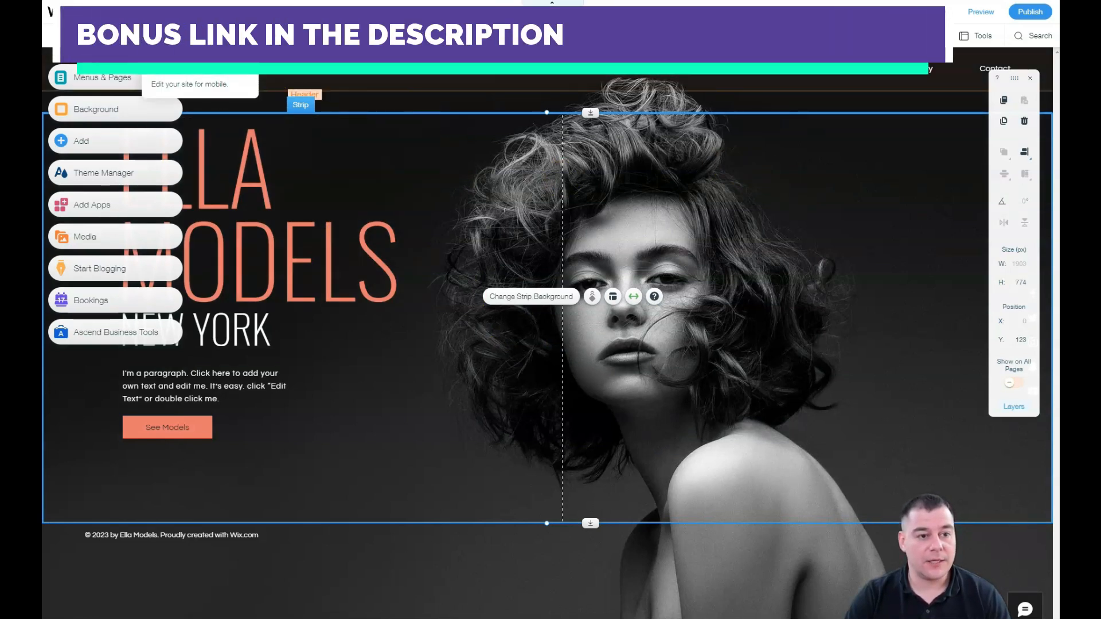
click(200, 12)
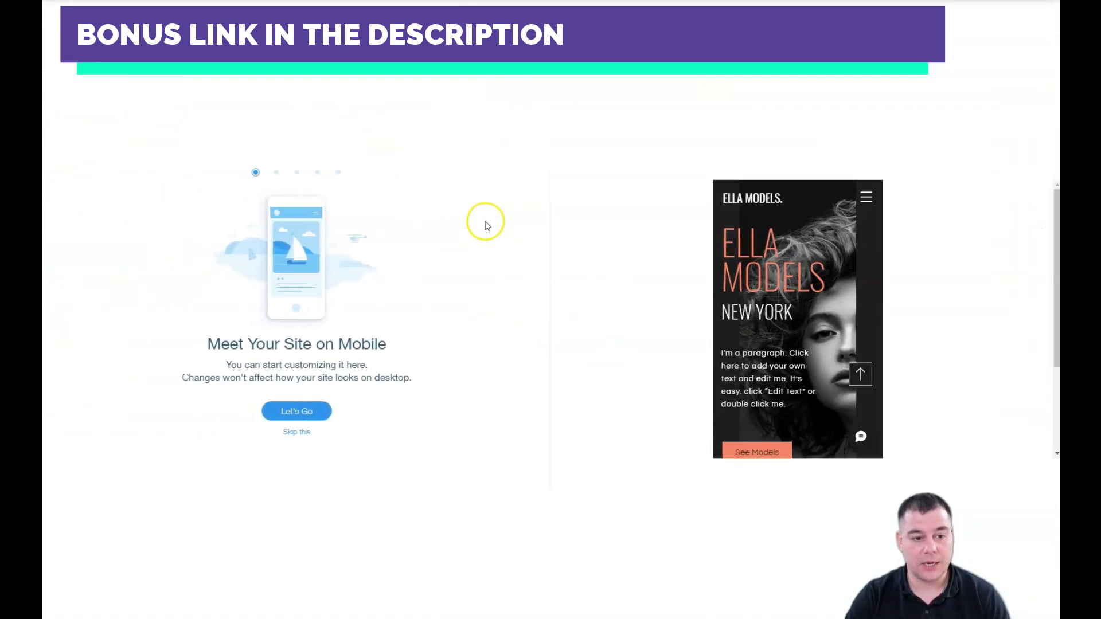
Step: Skip the mobile intro and return to the desktop editor
click(297, 432)
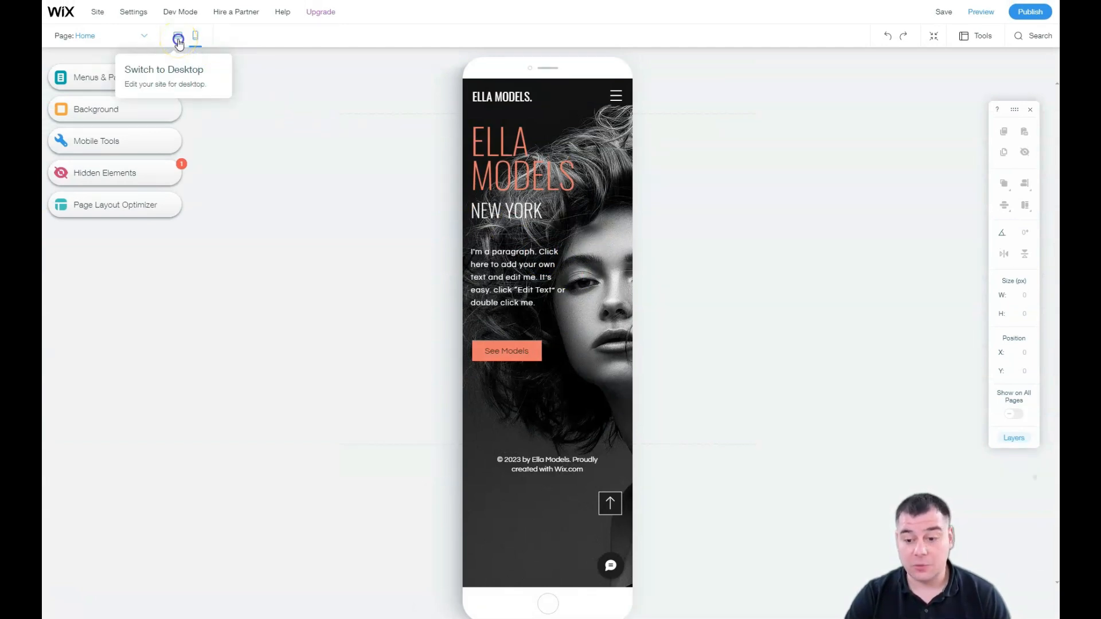
click(179, 40)
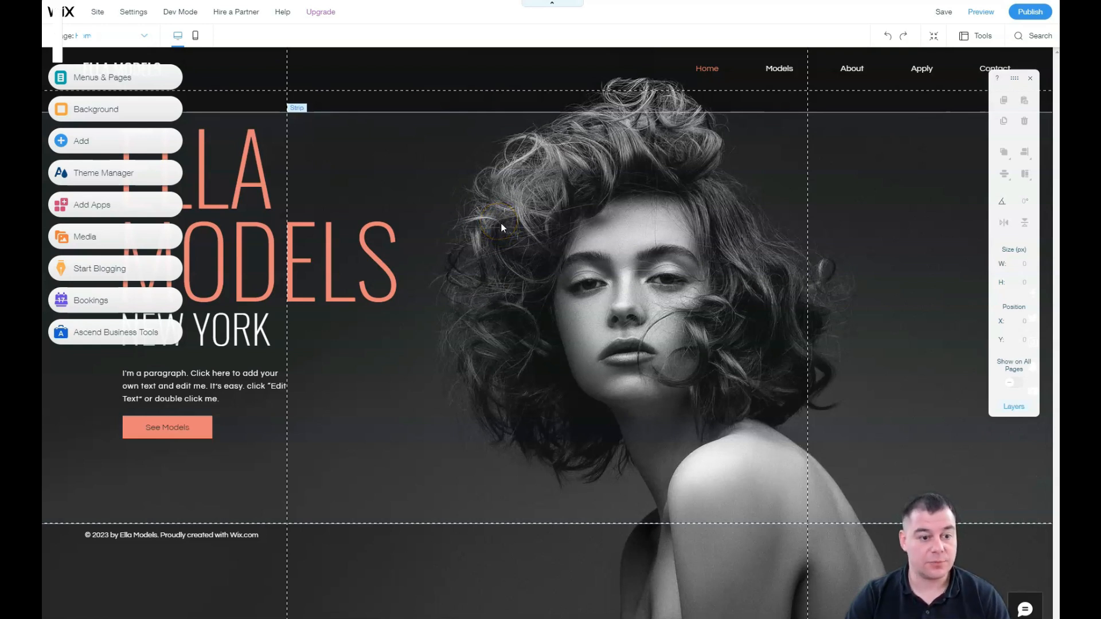
Step: Close the floating toolbar and open the Site Menu listing Home, Models and About
click(311, 113)
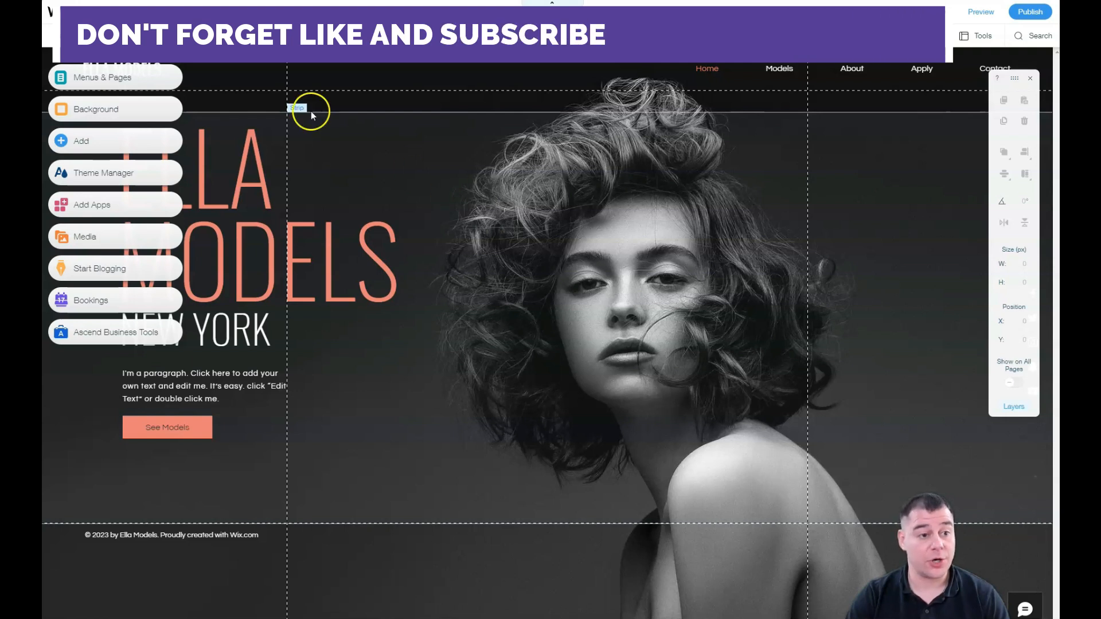
click(97, 80)
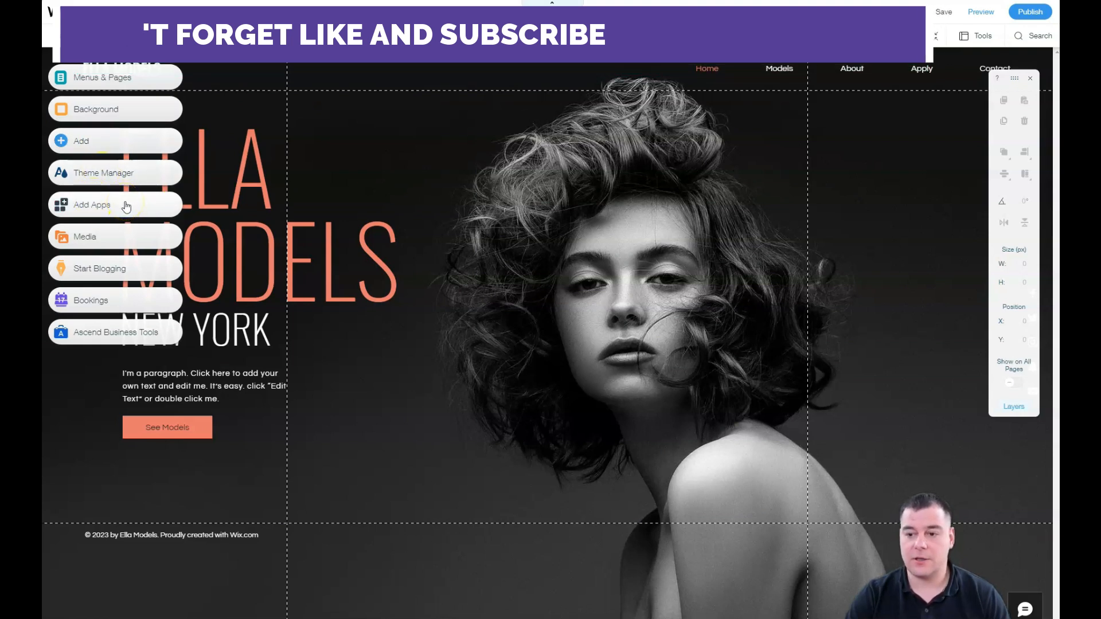
click(1030, 79)
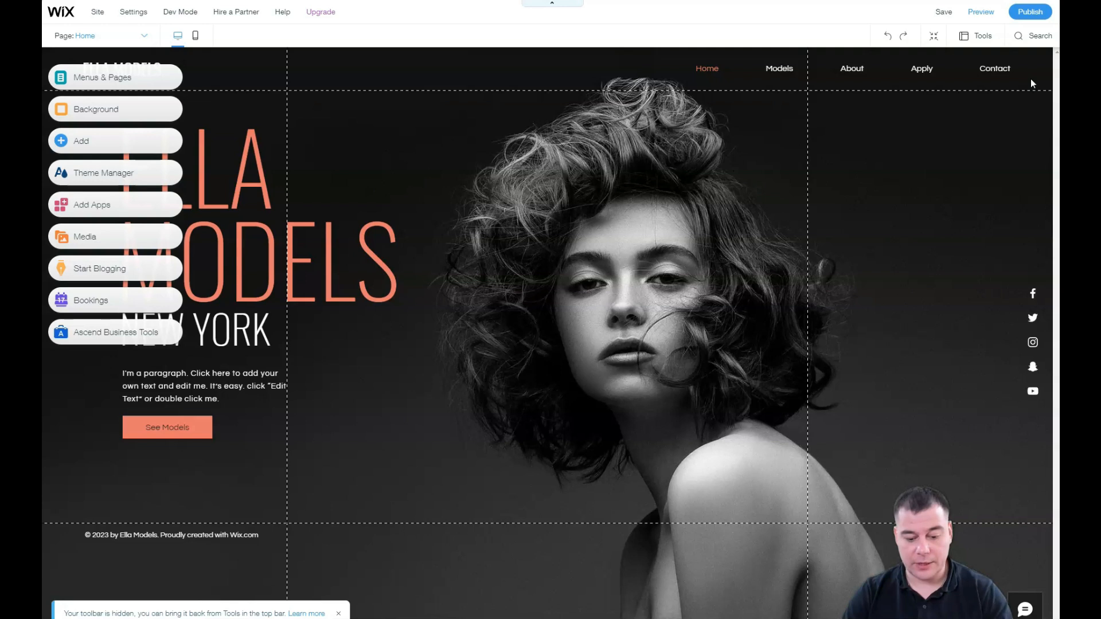
click(86, 76)
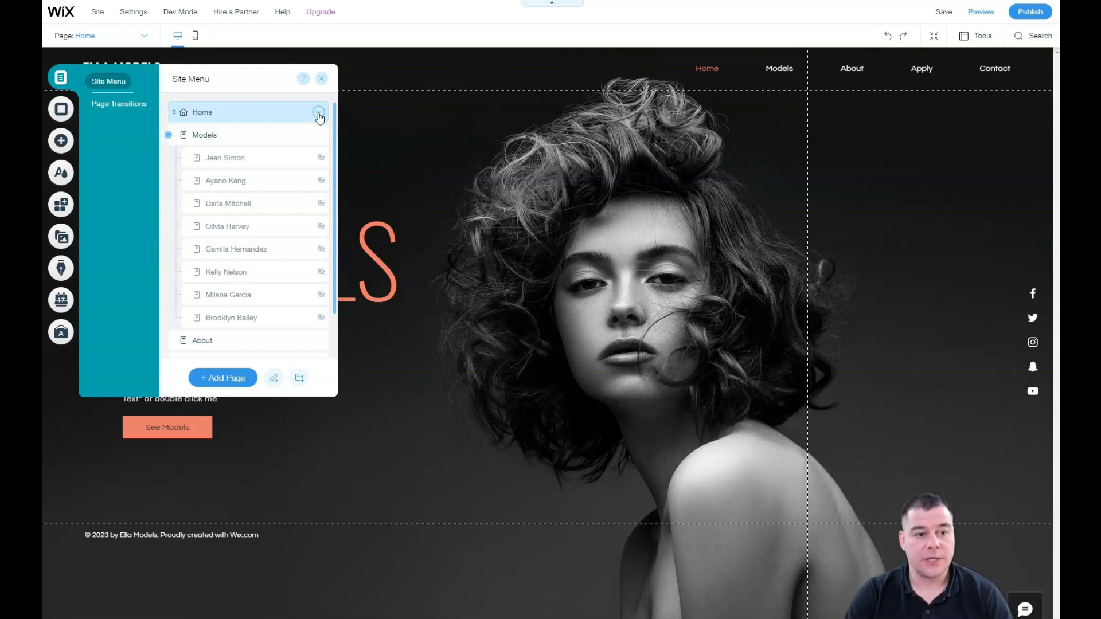
Step: Open the Home page settings and review the Layouts, Permissions and SEO (Google) tabs
click(319, 113)
click(366, 111)
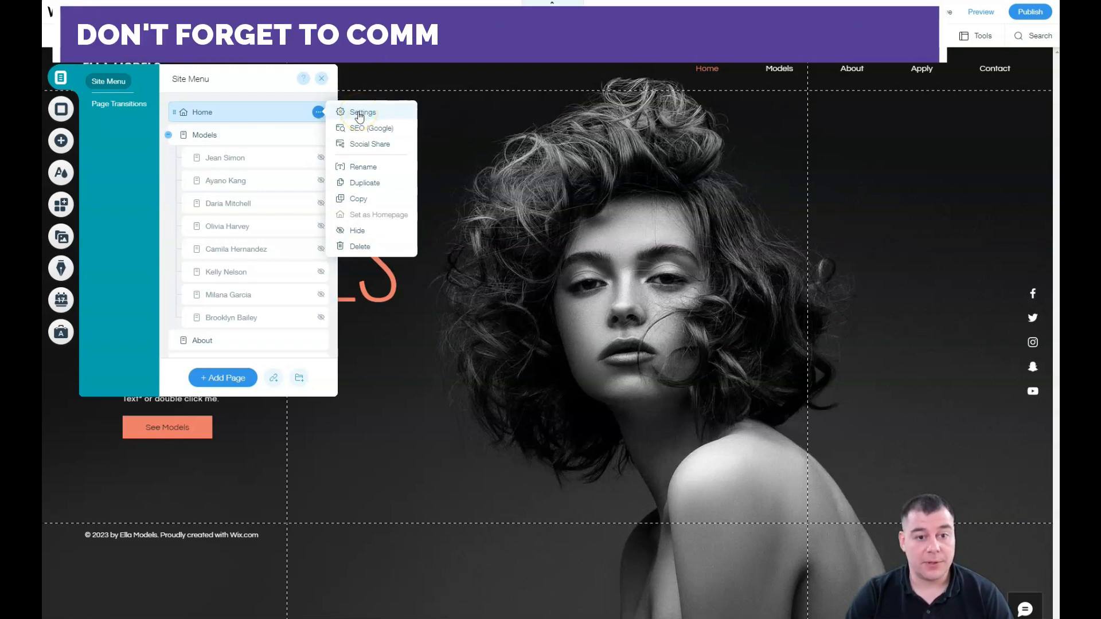
click(359, 113)
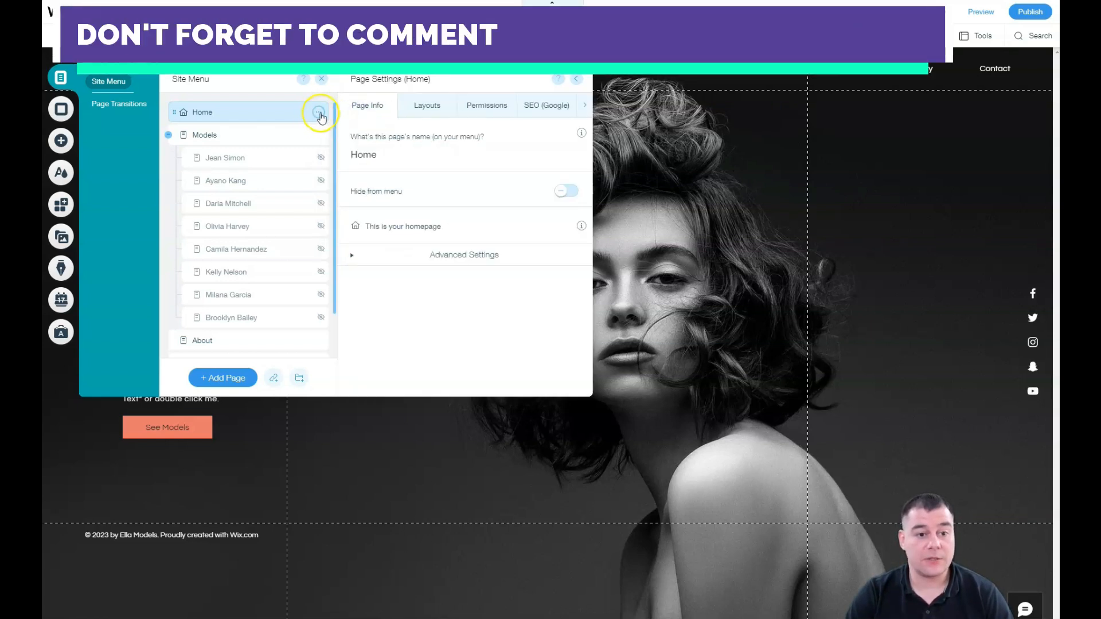
click(431, 110)
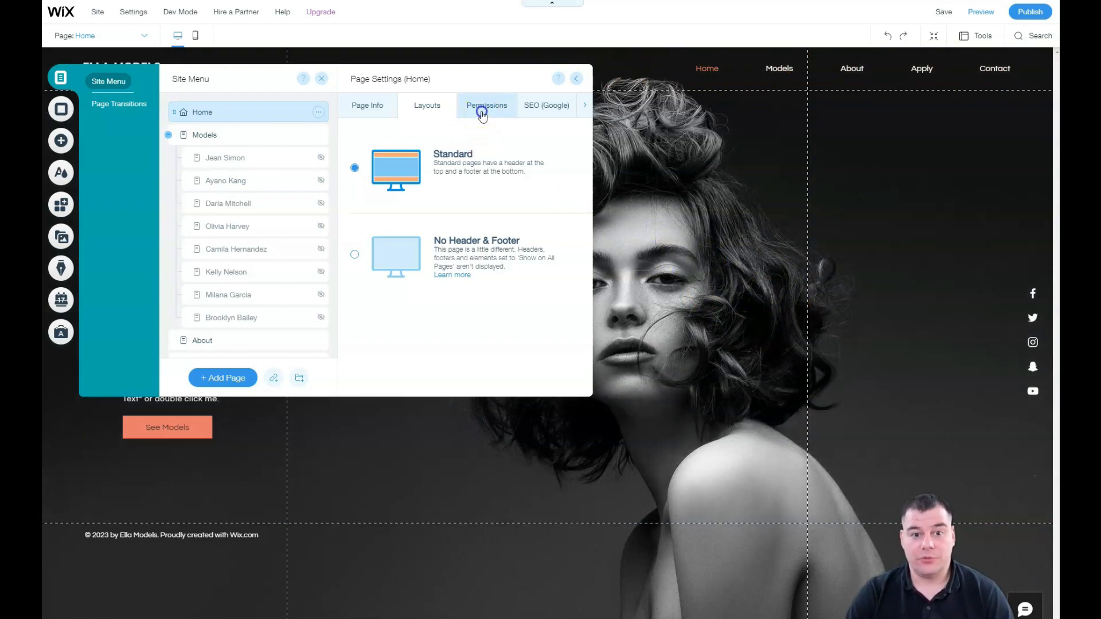
click(481, 113)
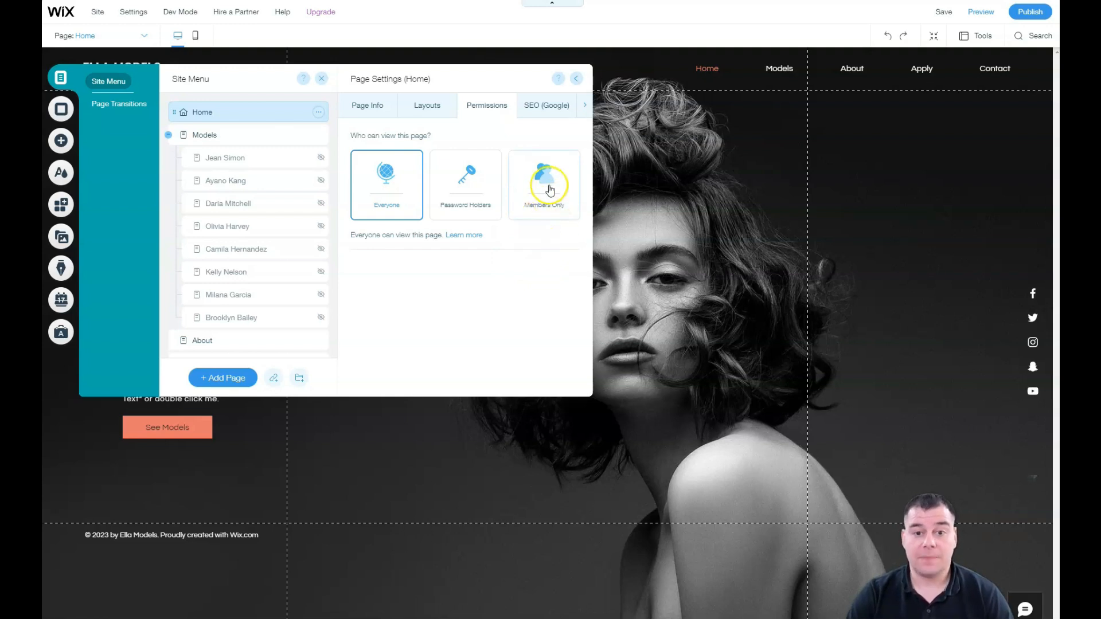
click(540, 111)
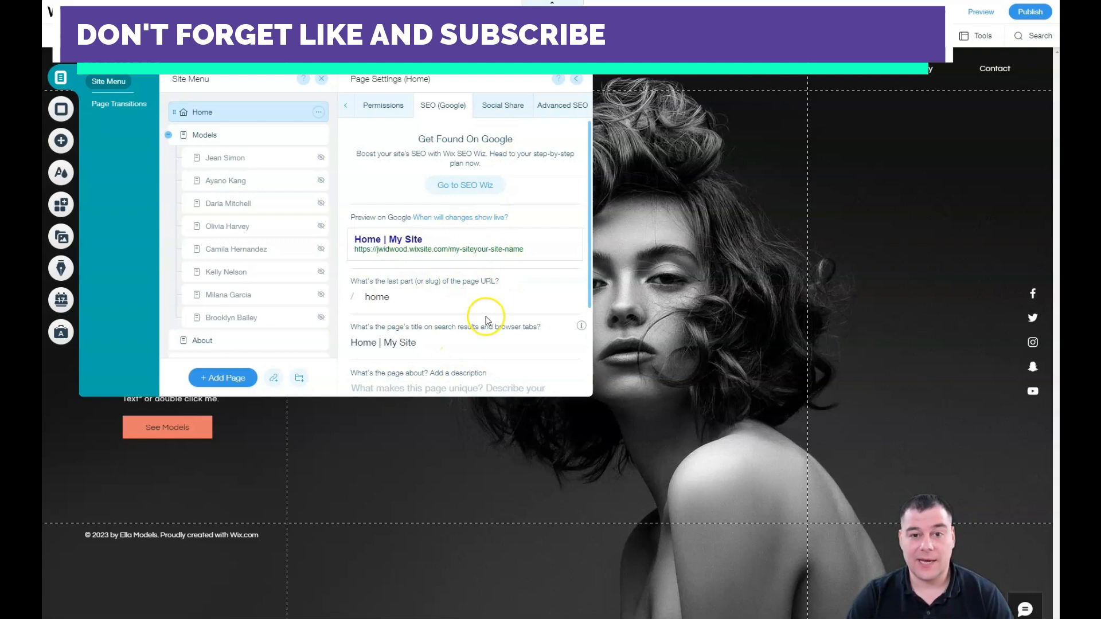
scroll(538, 258, down, 2)
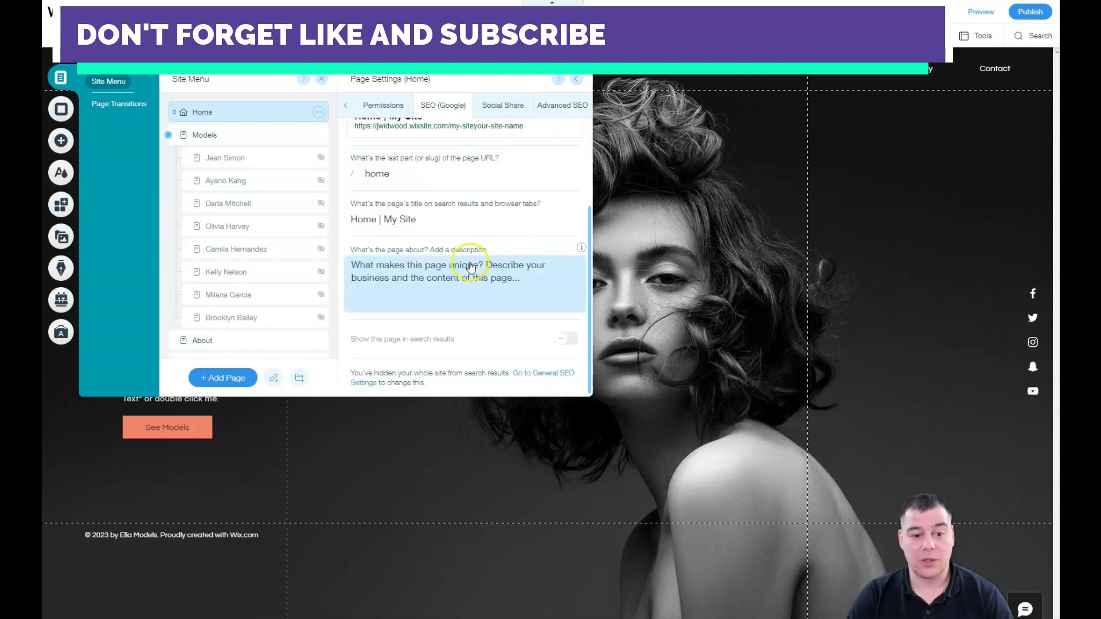
scroll(467, 274, up, 2)
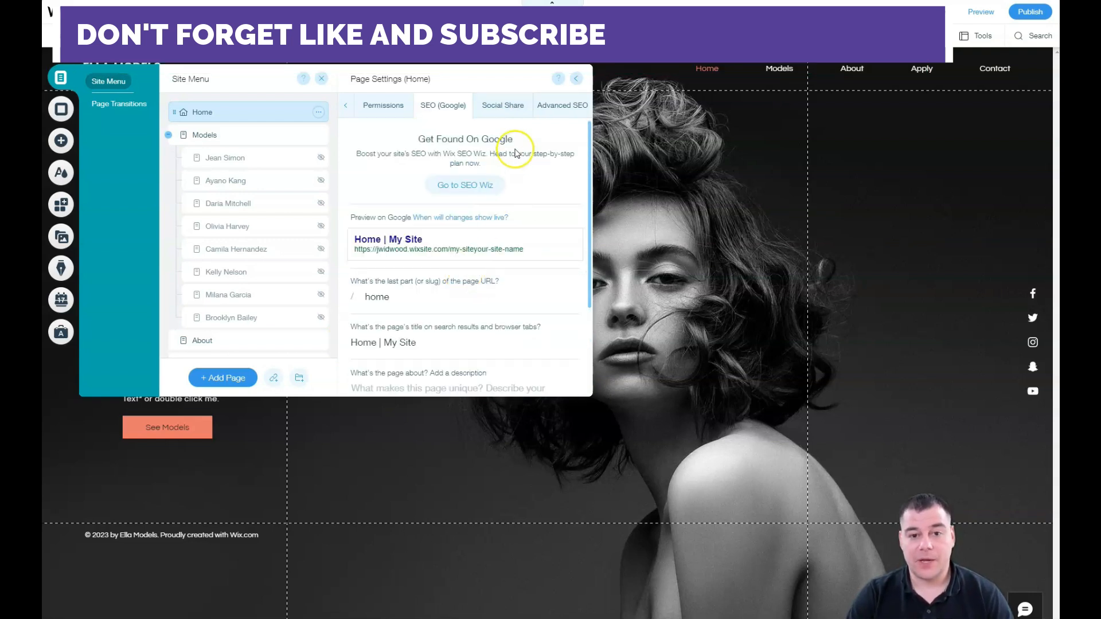
Step: Review Social Share and Advanced SEO, then close Page Settings and the Site Menu
click(497, 111)
click(465, 273)
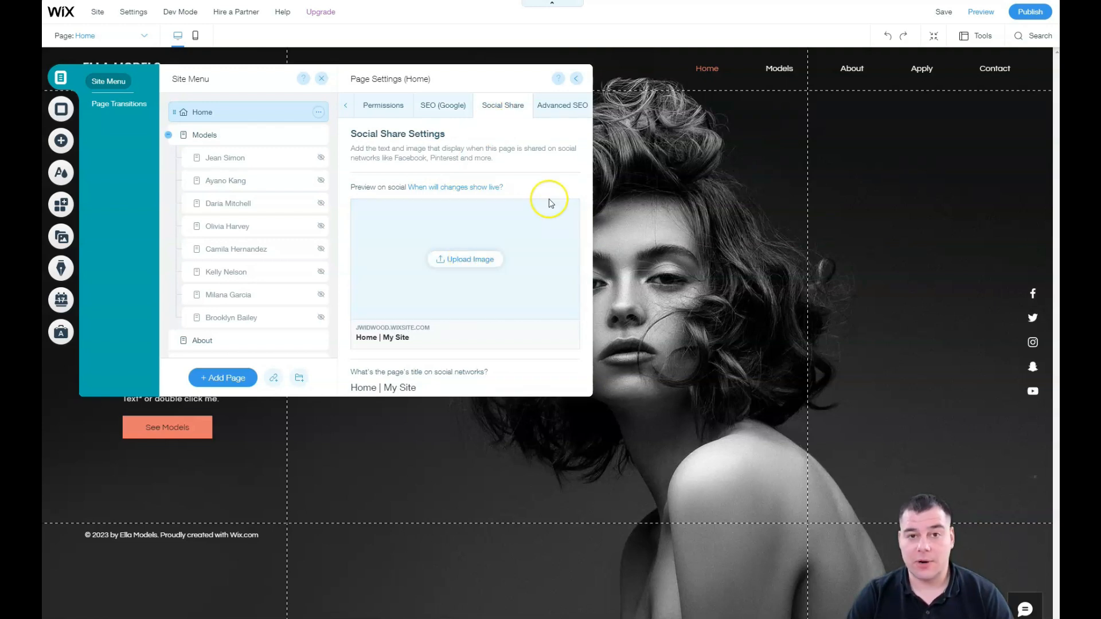
click(557, 112)
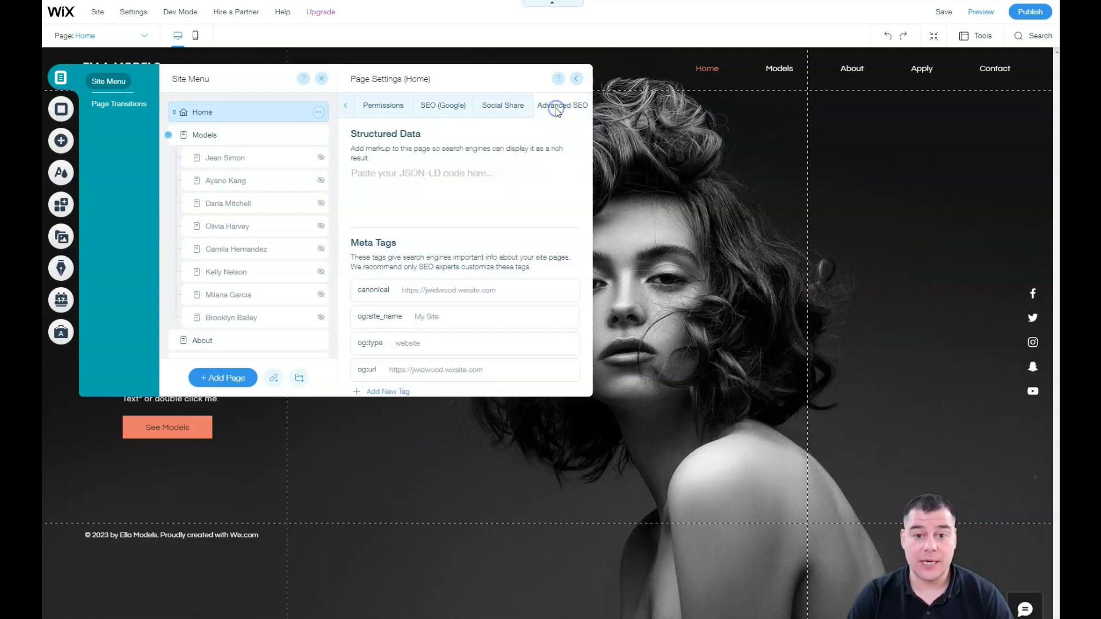
click(344, 109)
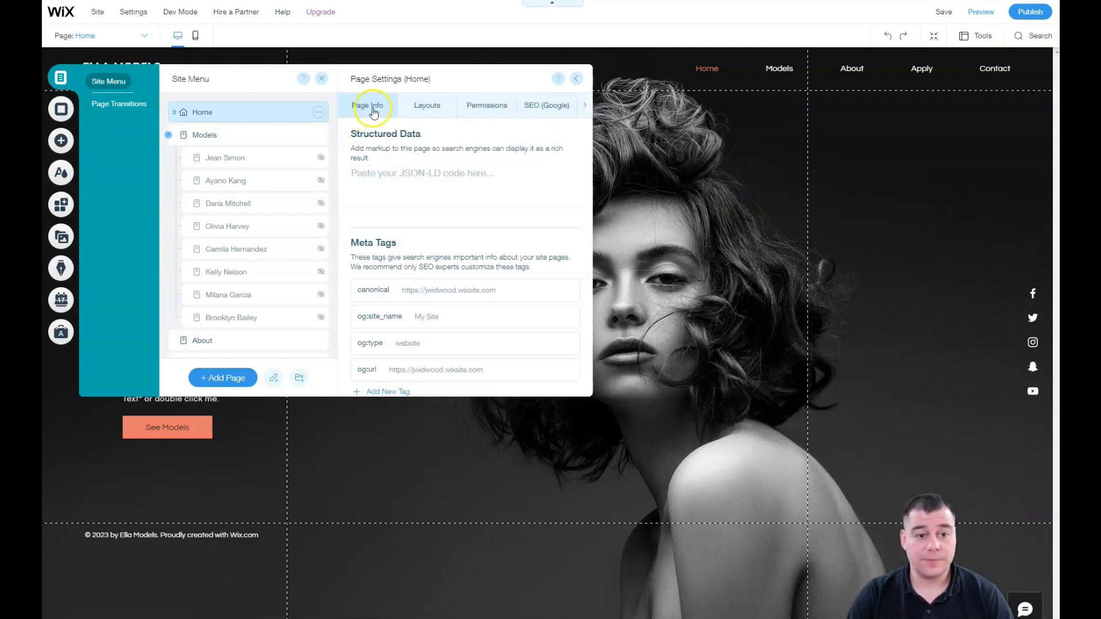
click(575, 78)
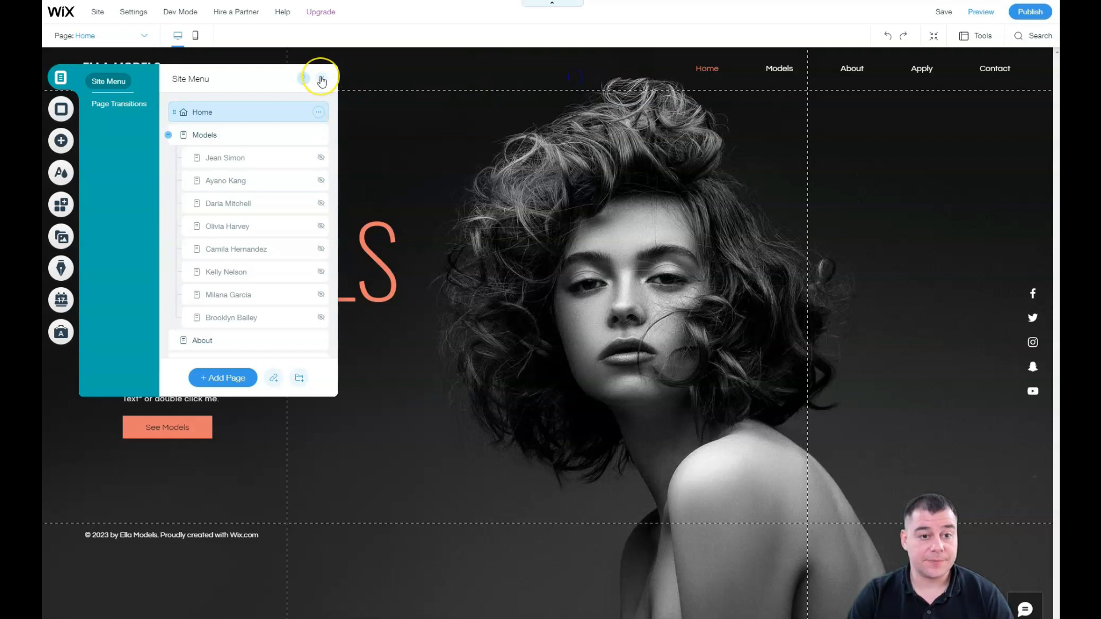
click(320, 78)
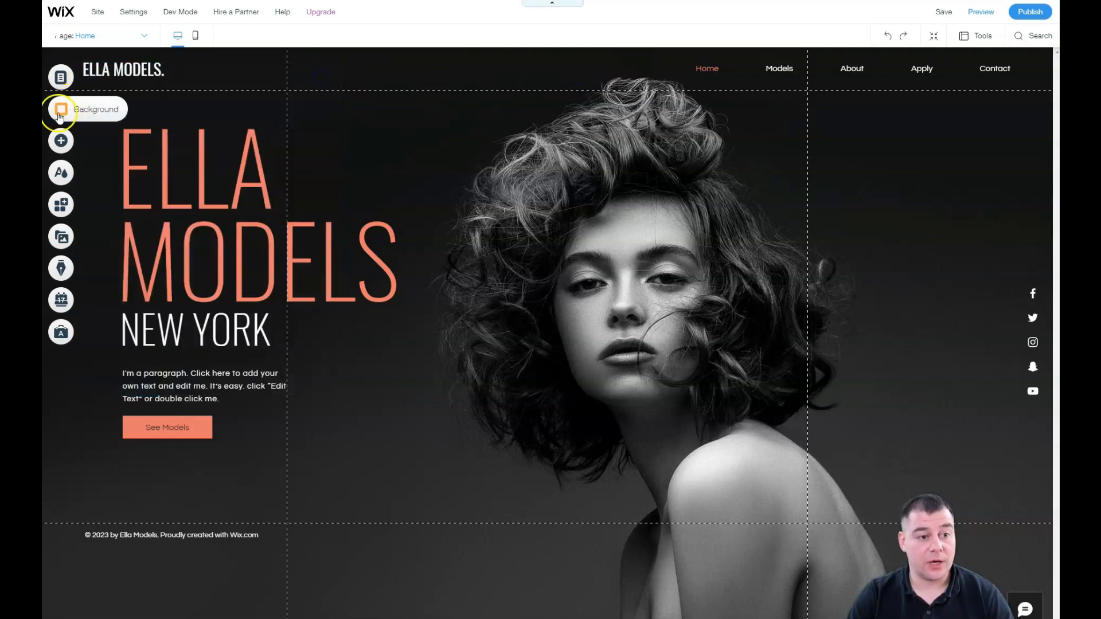
Step: Open Page Background and try the tennis player image as the background
click(61, 112)
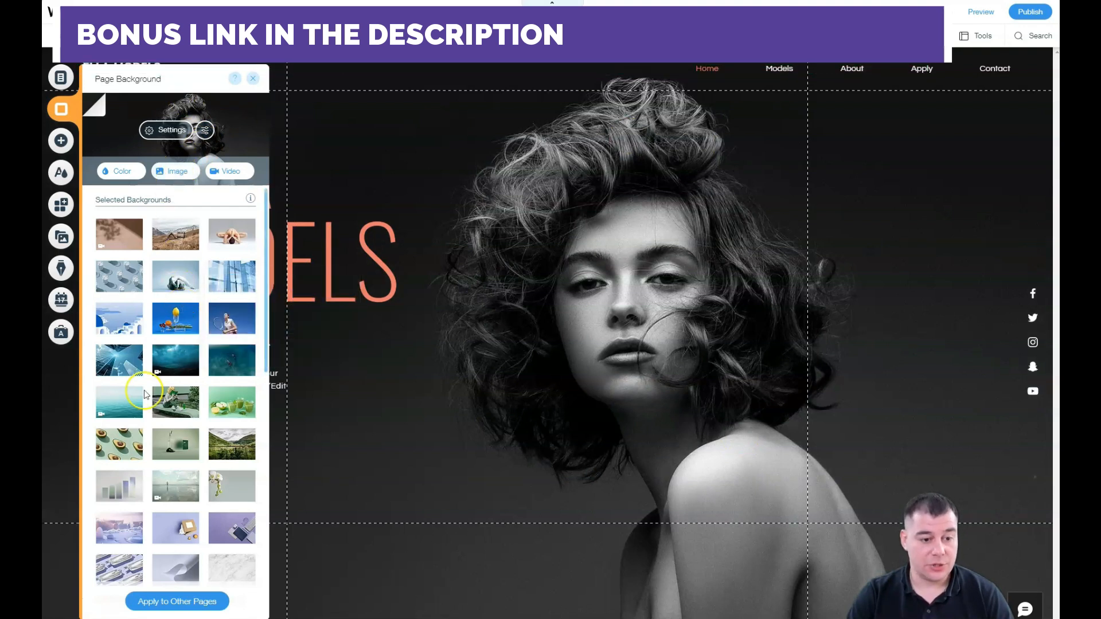
click(221, 324)
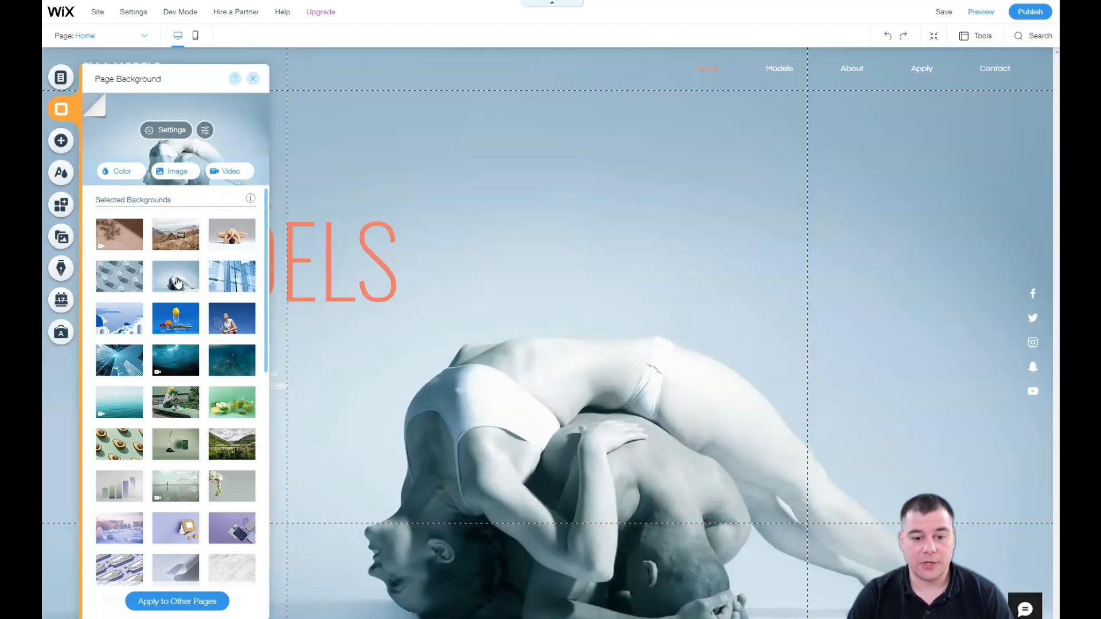
scroll(144, 312, down, 3)
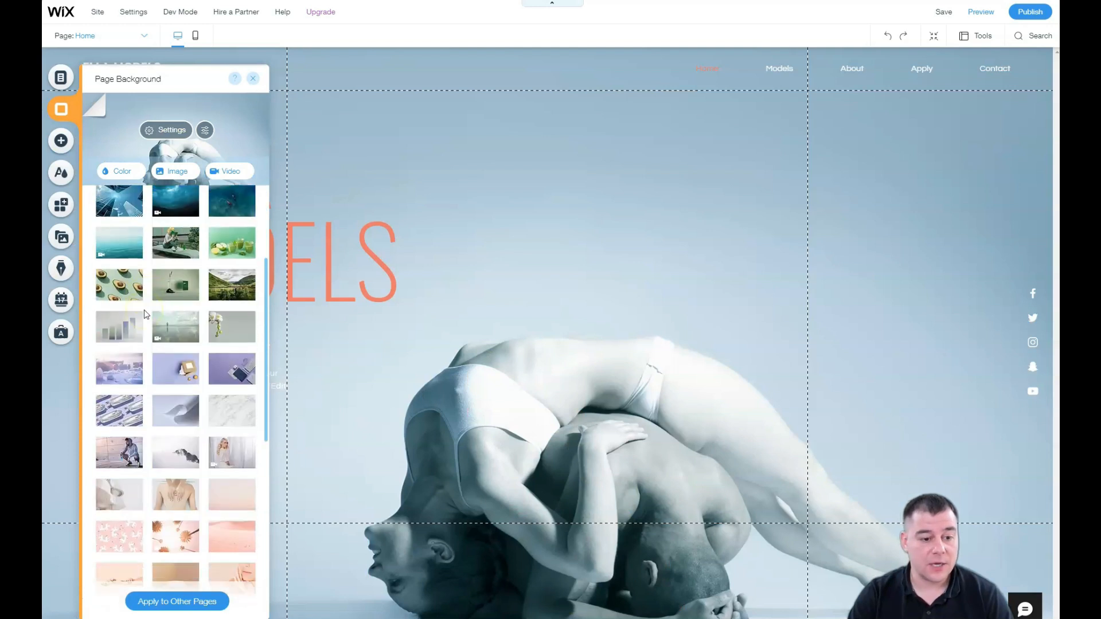
scroll(143, 313, down, 3)
scroll(151, 337, down, 3)
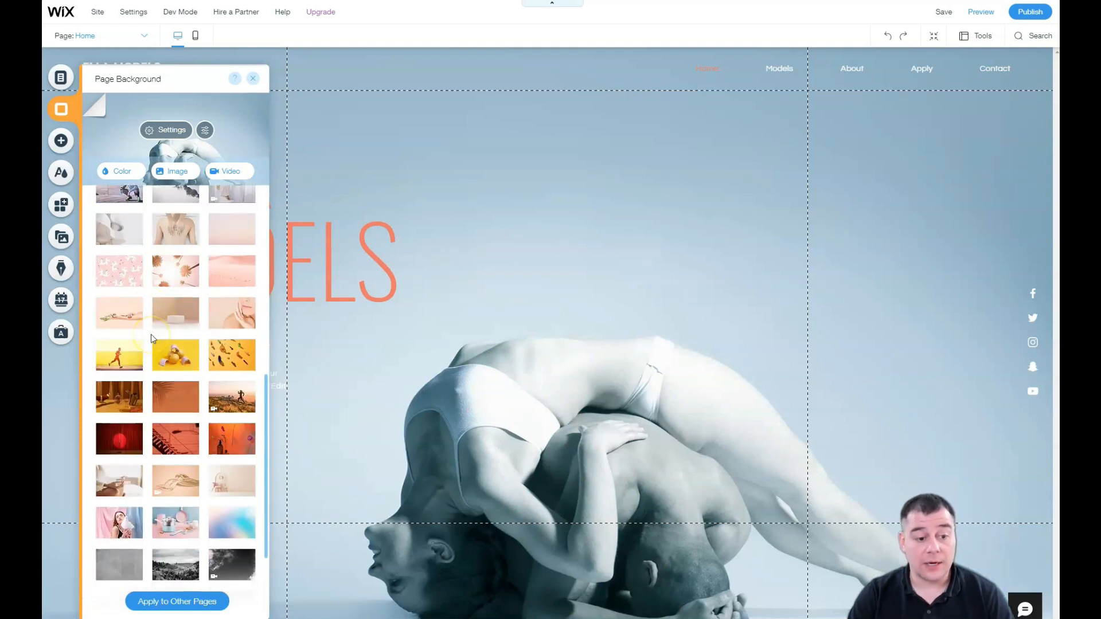
scroll(151, 337, down, 3)
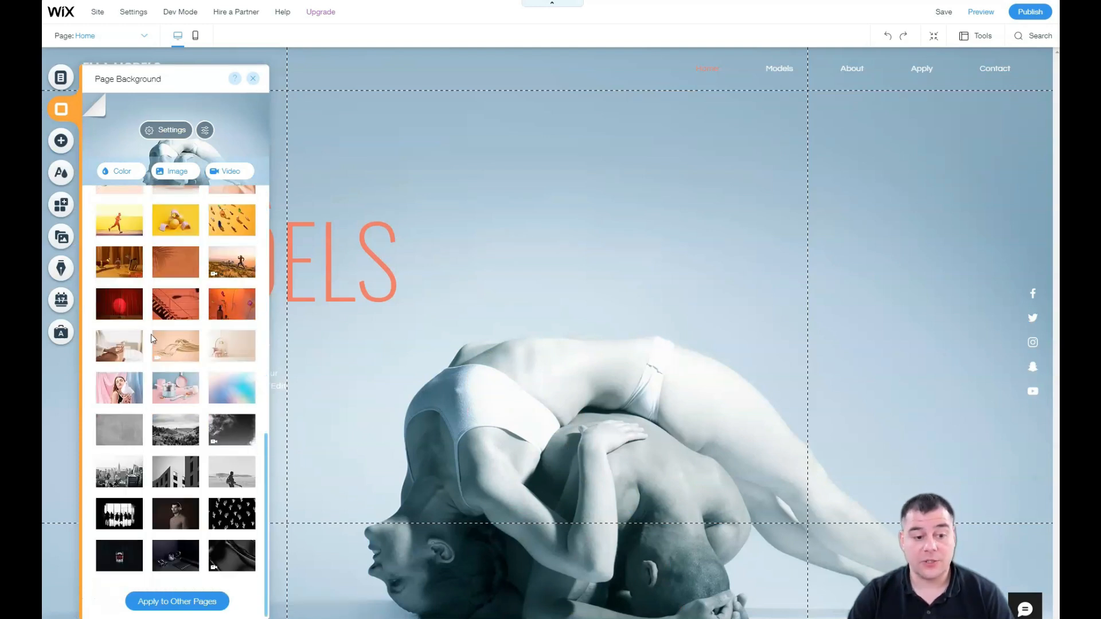
scroll(152, 356, up, 10)
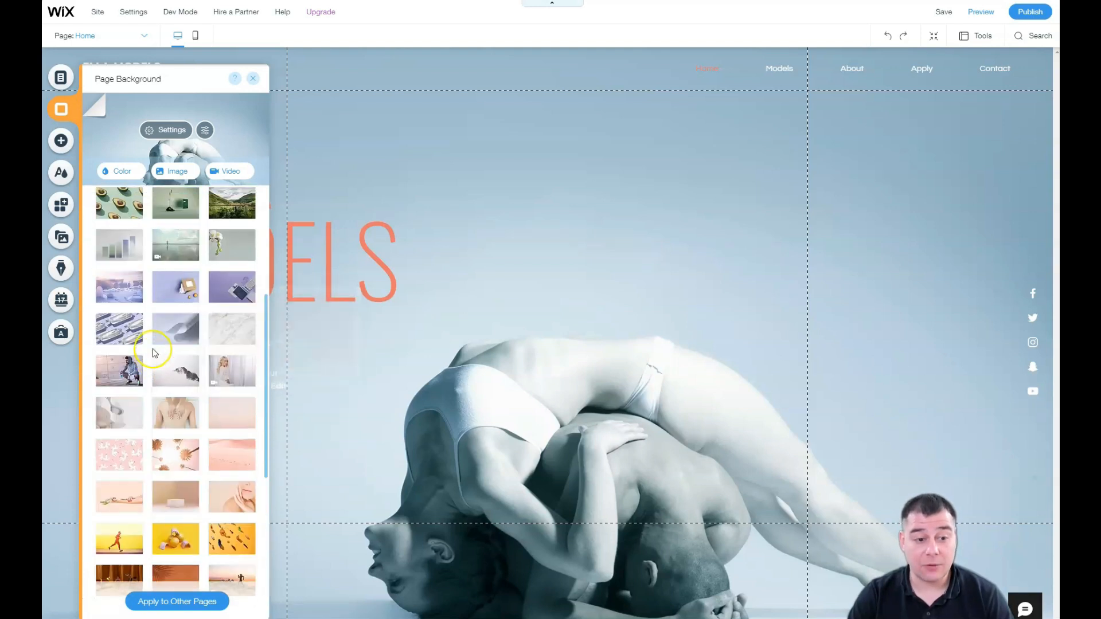
scroll(154, 353, up, 2)
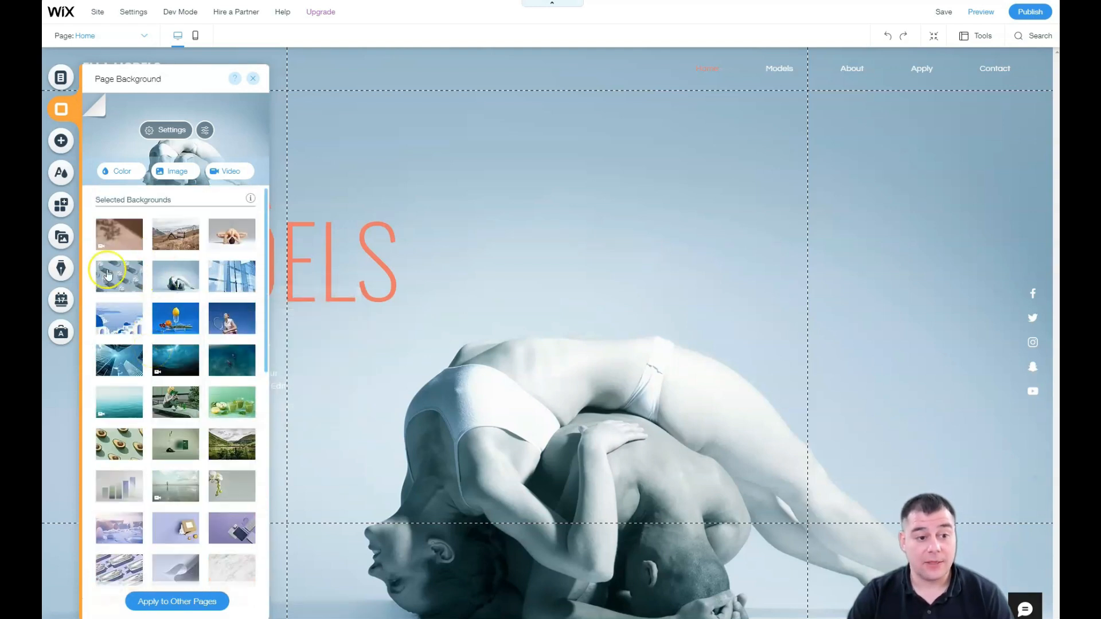
scroll(172, 436, down, 10)
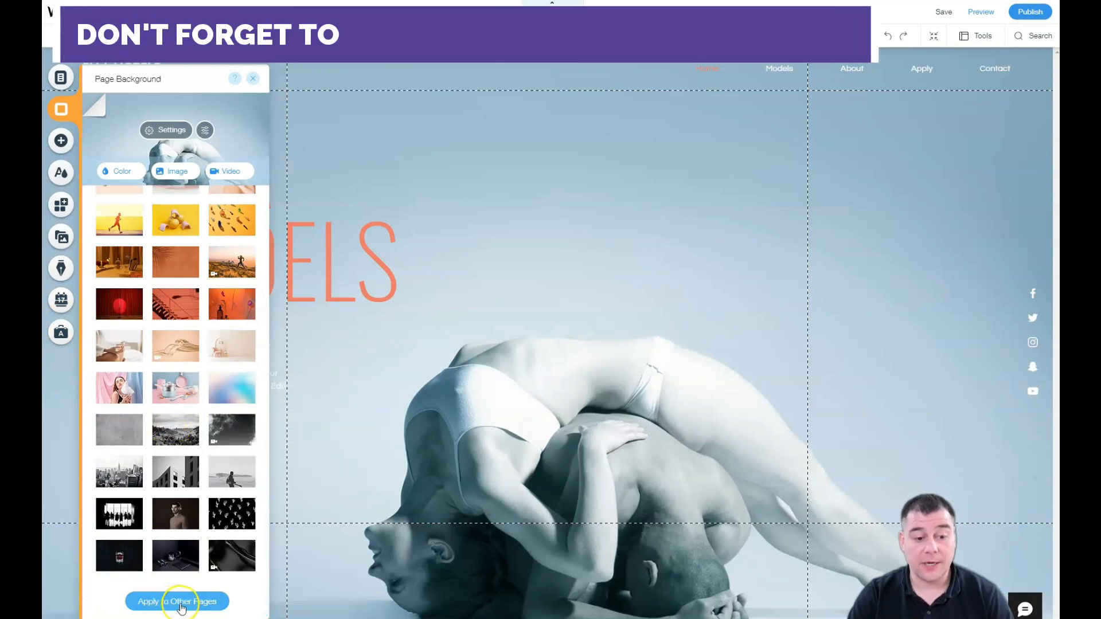
scroll(201, 401, up, 5)
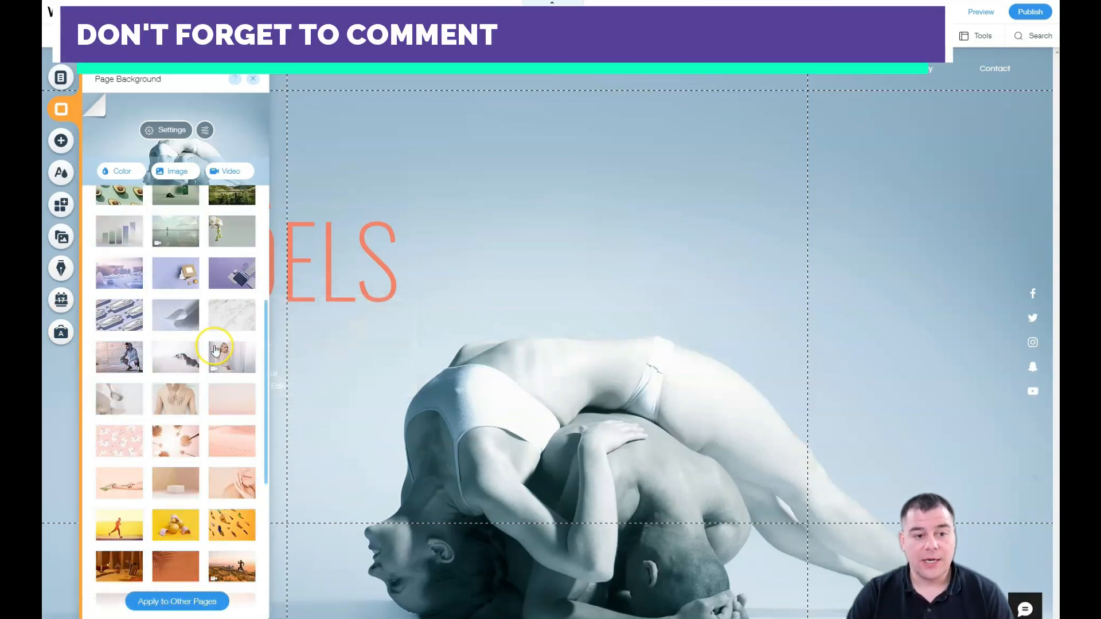
scroll(184, 373, up, 1)
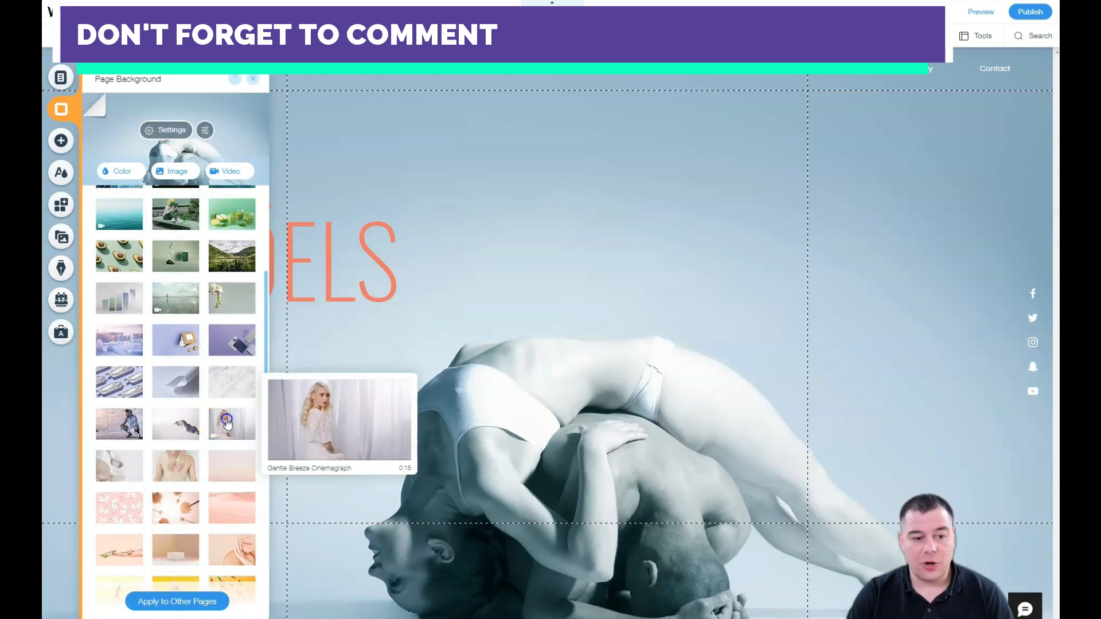
Step: Try the Gentle Breeze cinemagraph and massage photo, then settle on the yoga photo
click(228, 424)
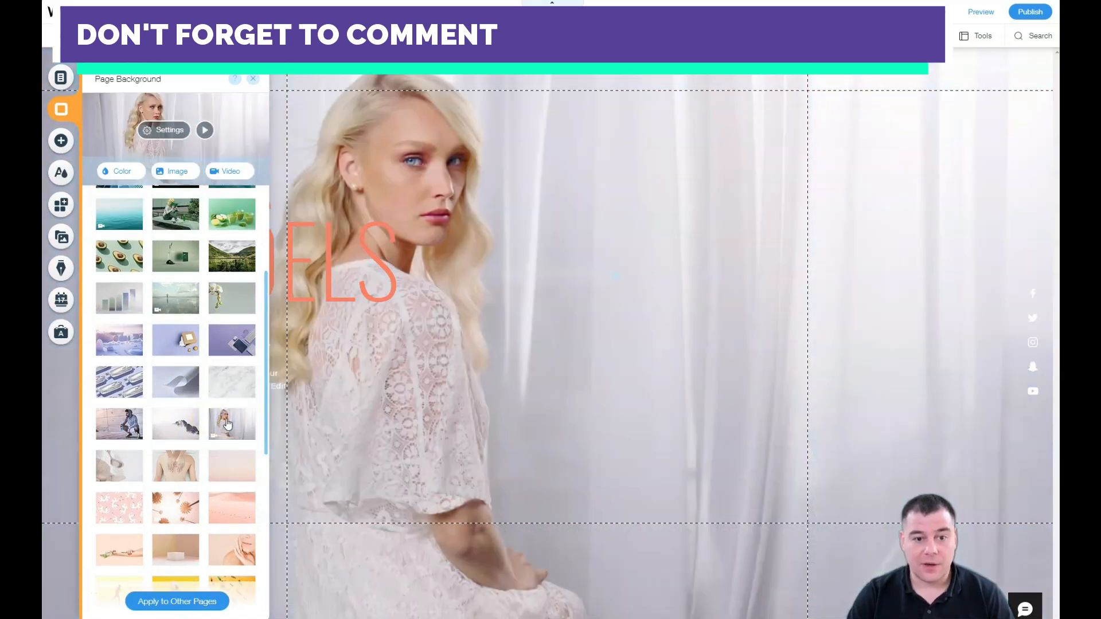
mouse_move(228, 424)
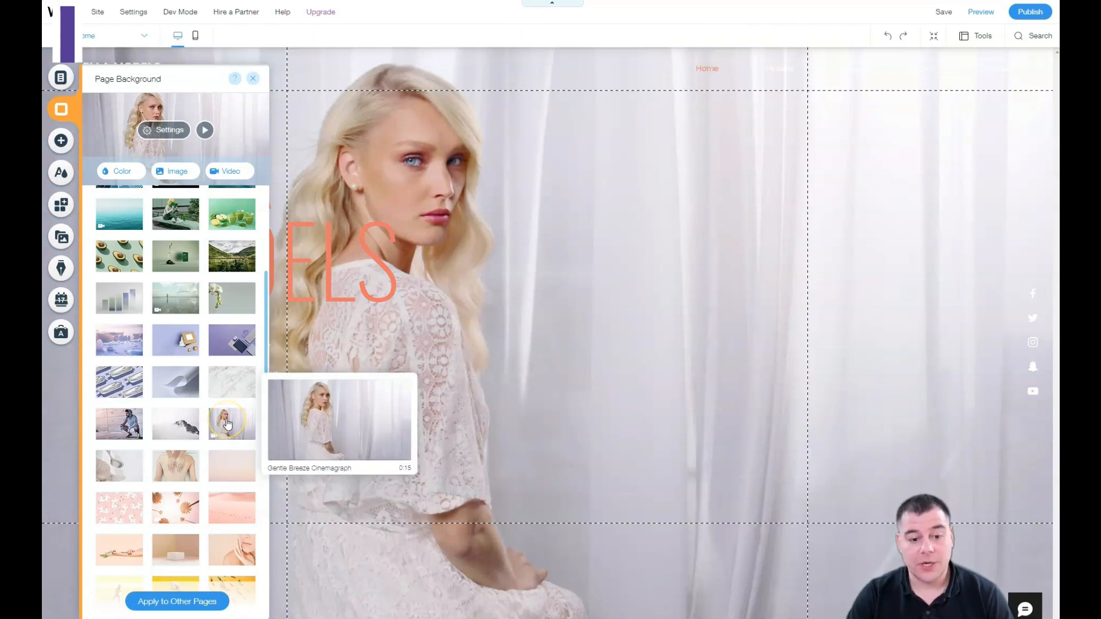
click(175, 461)
scroll(178, 344, up, 4)
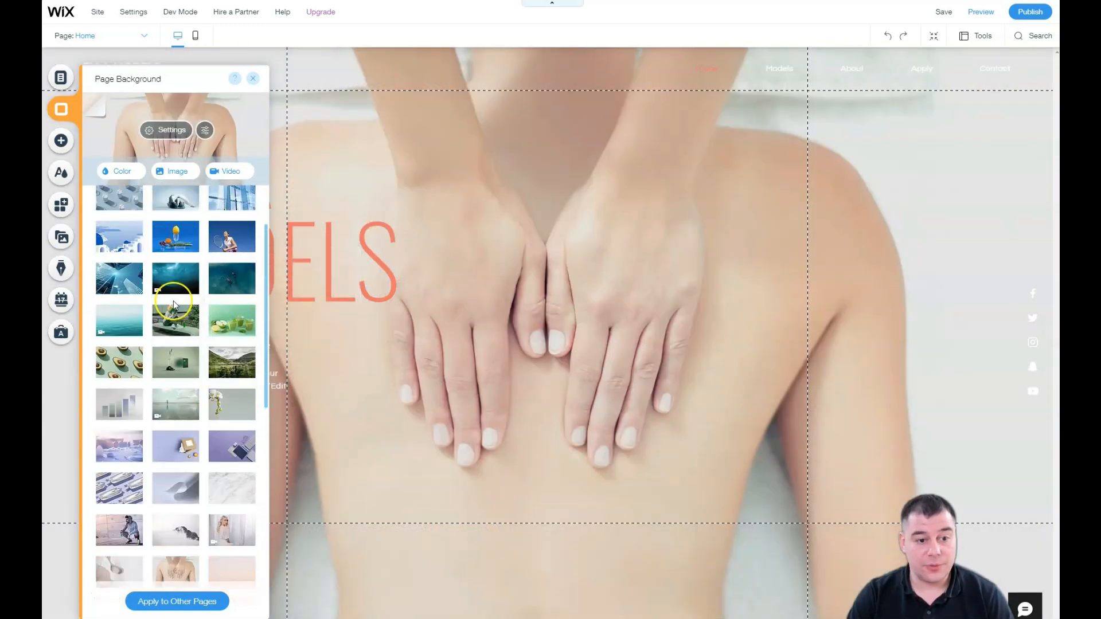
click(228, 240)
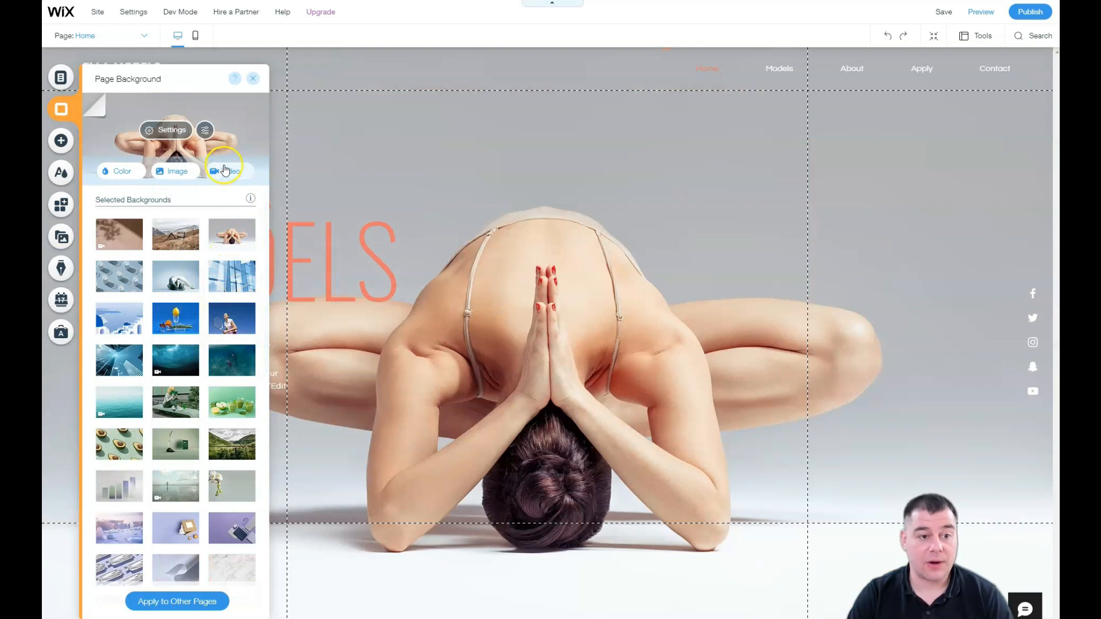
click(253, 80)
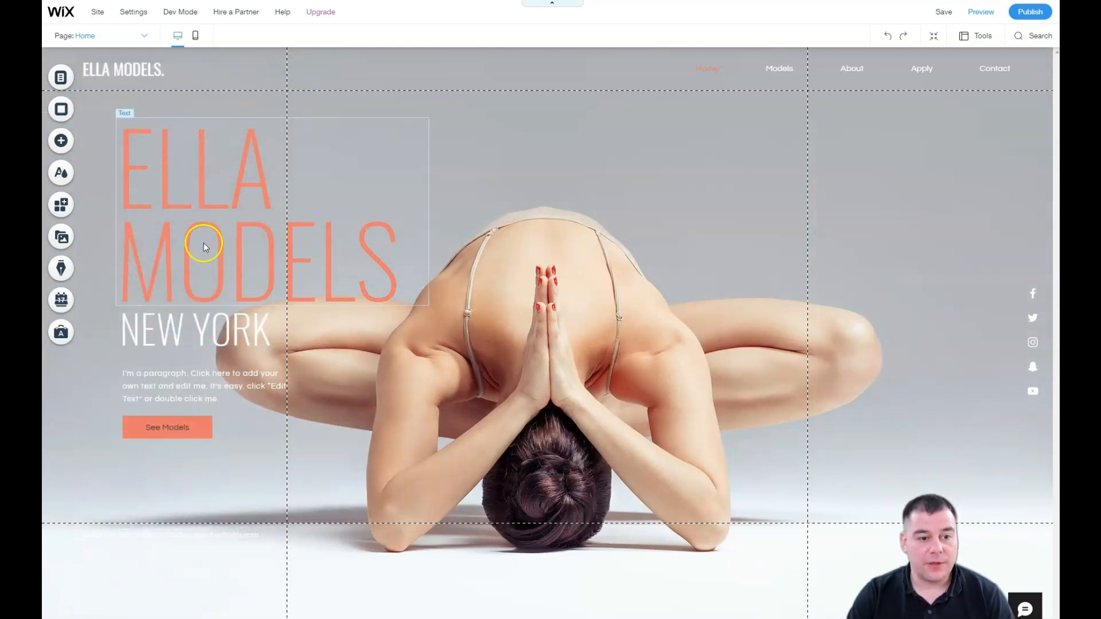
Step: Reposition and resize the ELLA MODELS text box and reduce its font size
mouse_move(195, 198)
mouse_down()
mouse_move(491, 232)
mouse_move(710, 238)
mouse_move(285, 233)
mouse_move(177, 201)
mouse_move(198, 198)
mouse_move(510, 341)
mouse_move(245, 233)
mouse_move(525, 227)
mouse_up()
drag(512, 279, 512, 345)
drag(512, 299, 293, 241)
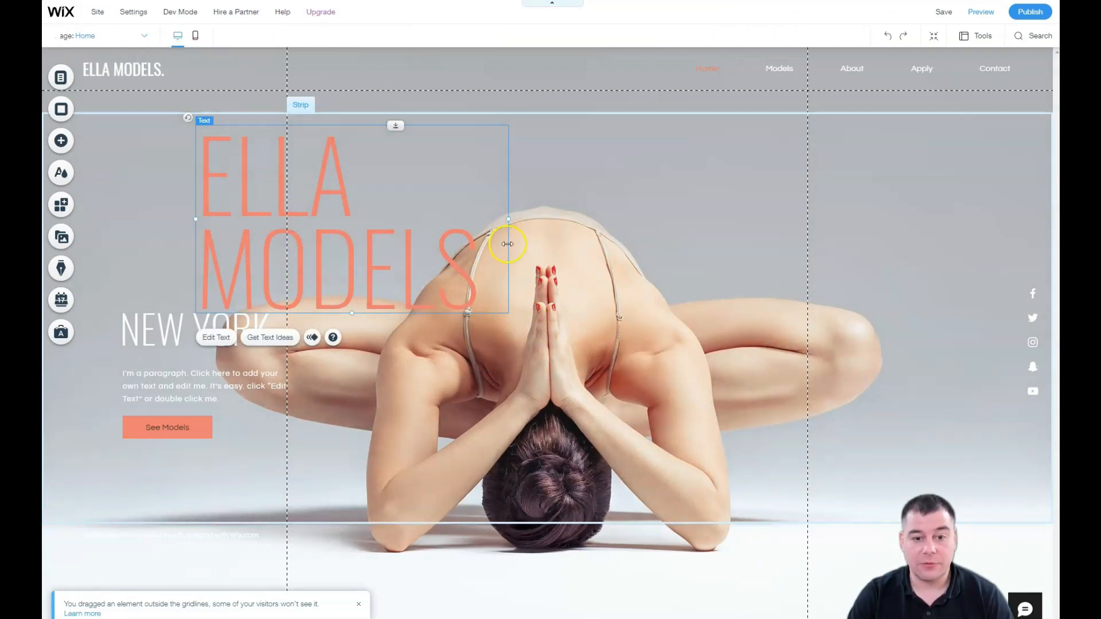
drag(479, 221, 547, 214)
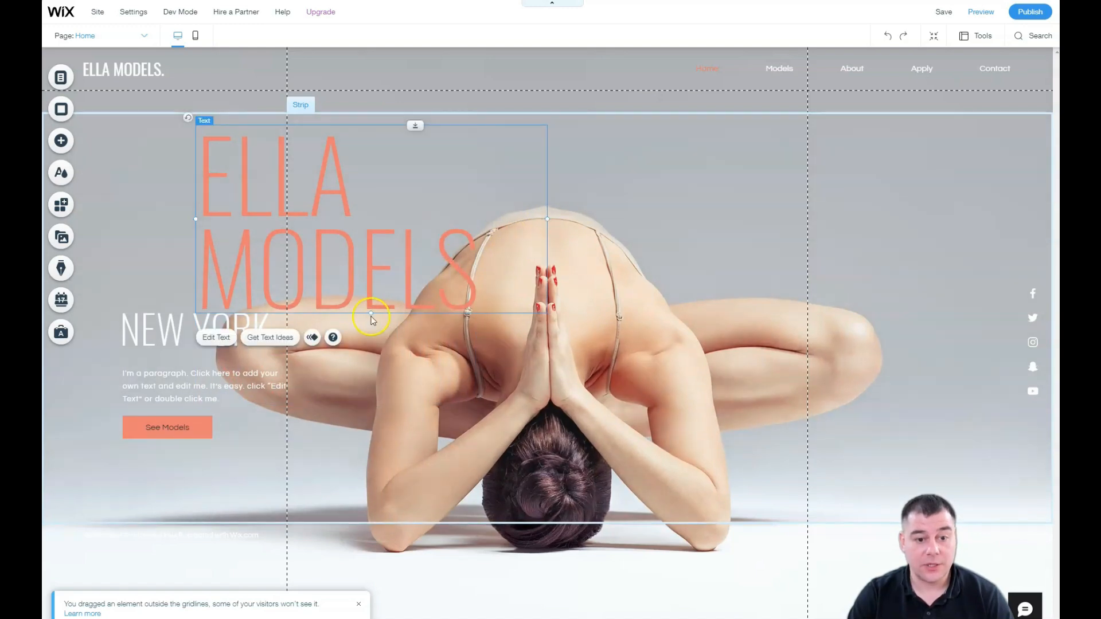
drag(371, 311, 373, 273)
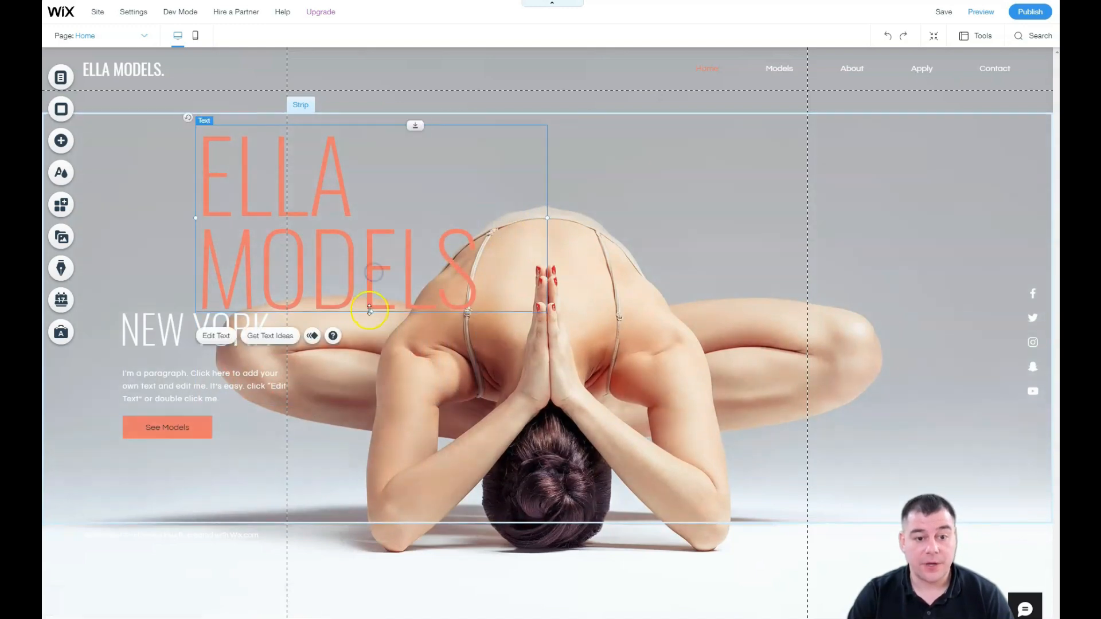
double_click(327, 208)
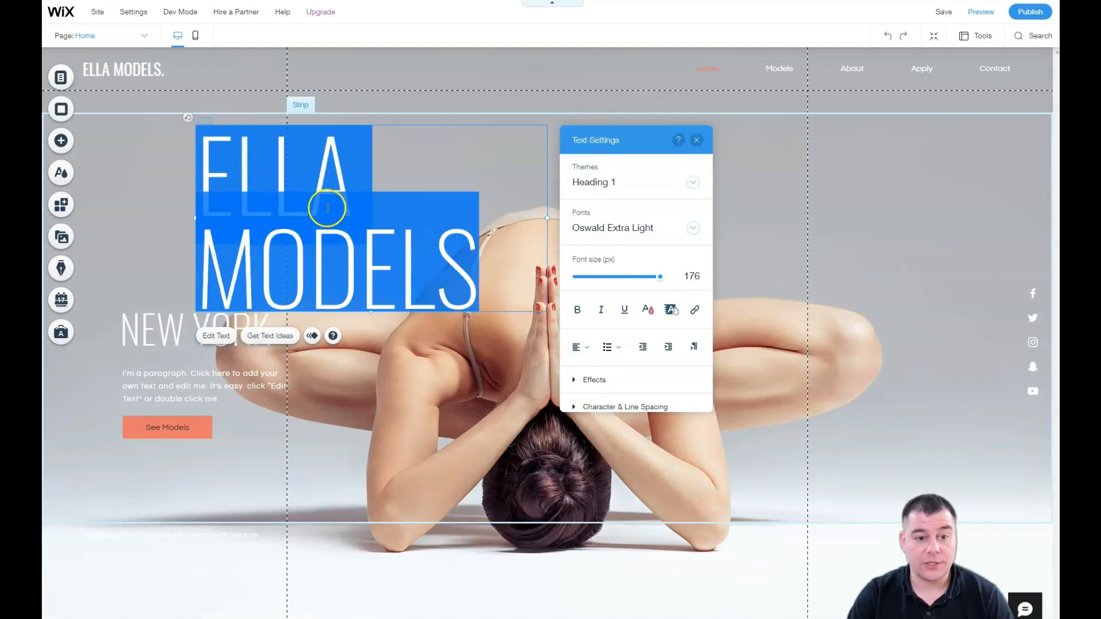
drag(660, 277, 613, 278)
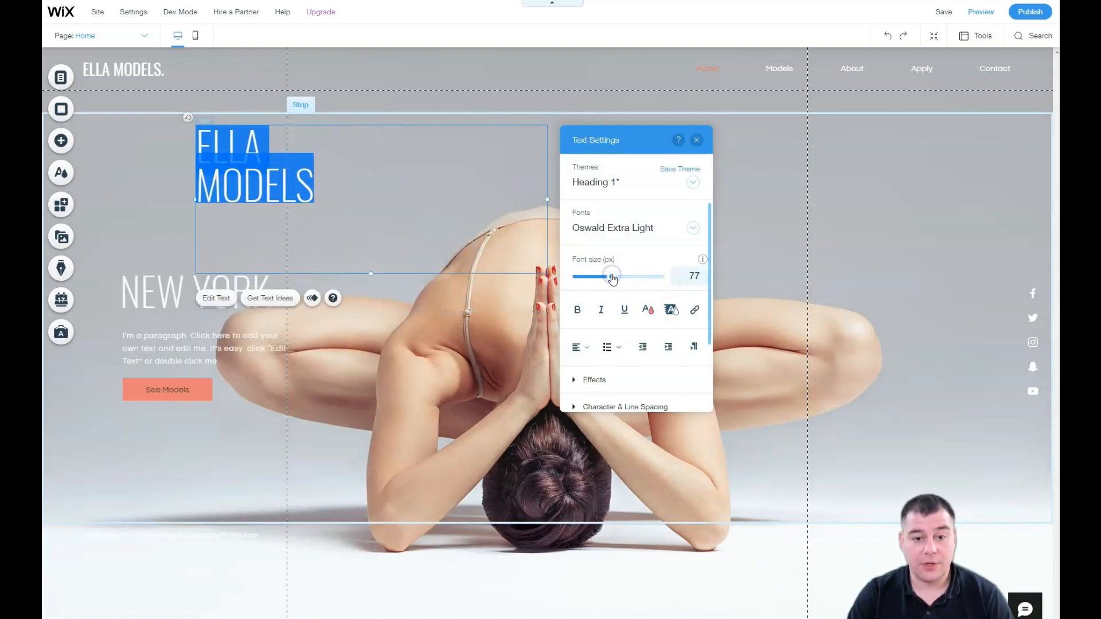
click(473, 352)
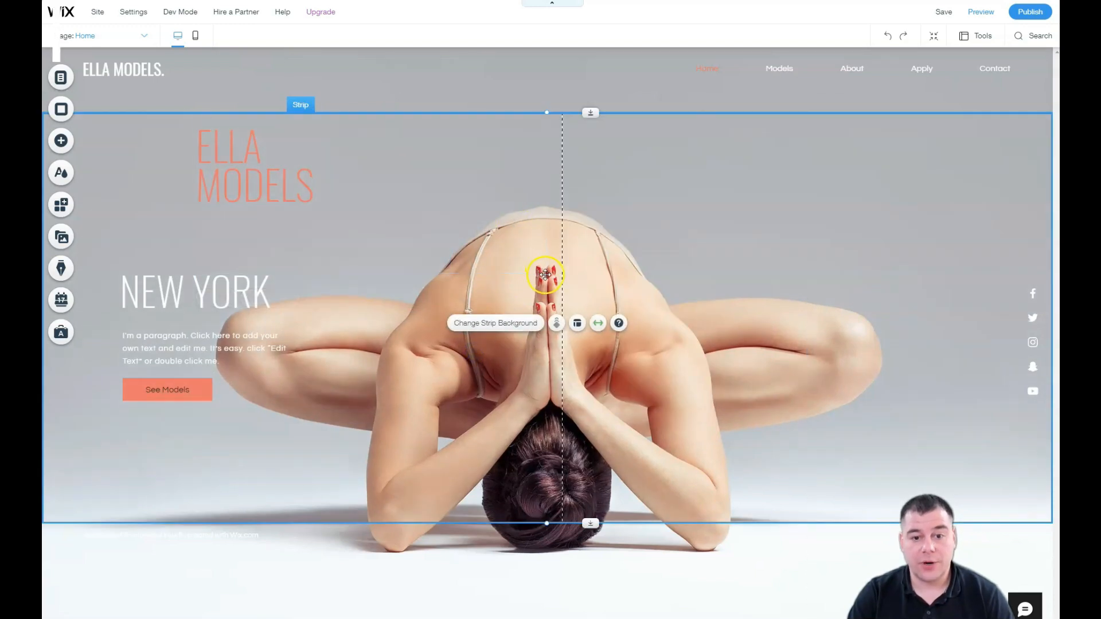
Step: Narrow the ELLA MODELS box and place it at the left, directly above NEW YORK
click(450, 240)
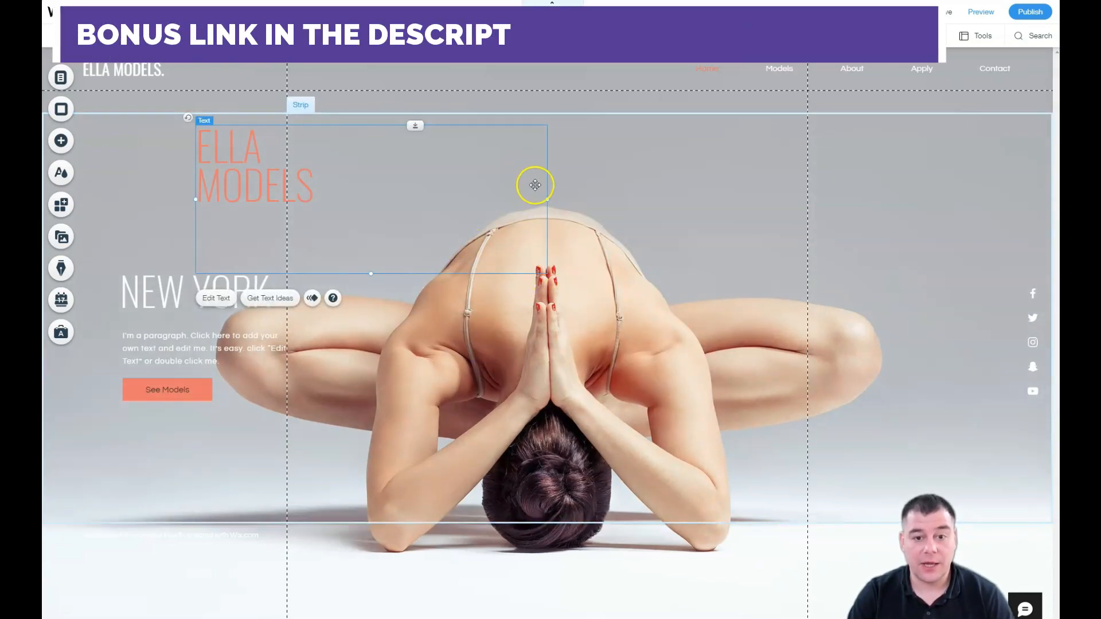
drag(546, 199, 331, 194)
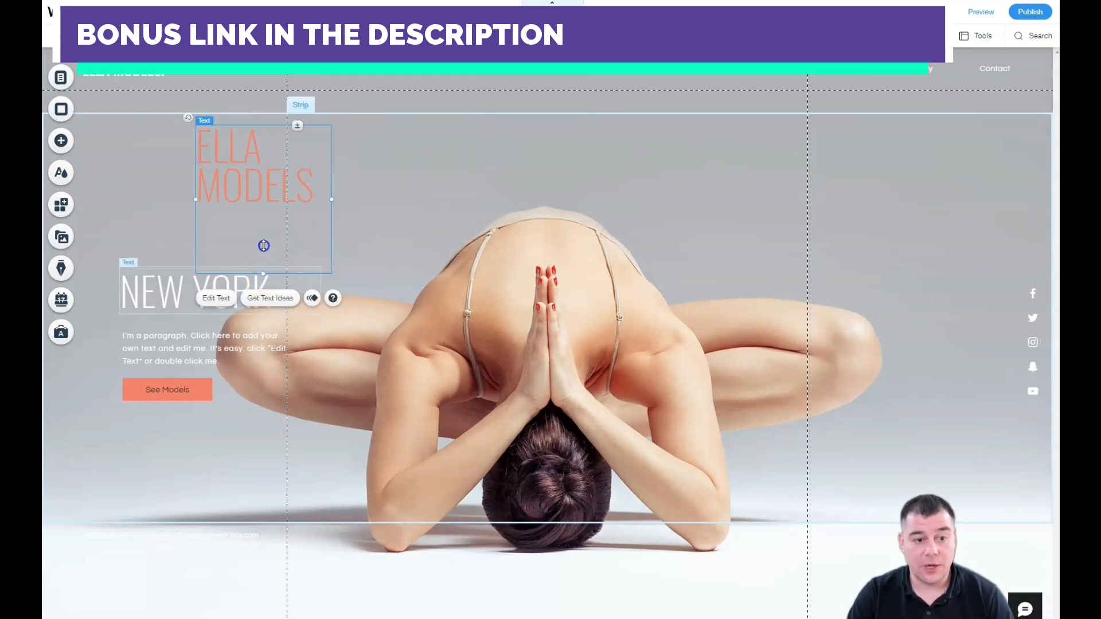
drag(263, 246, 270, 211)
drag(249, 176, 357, 192)
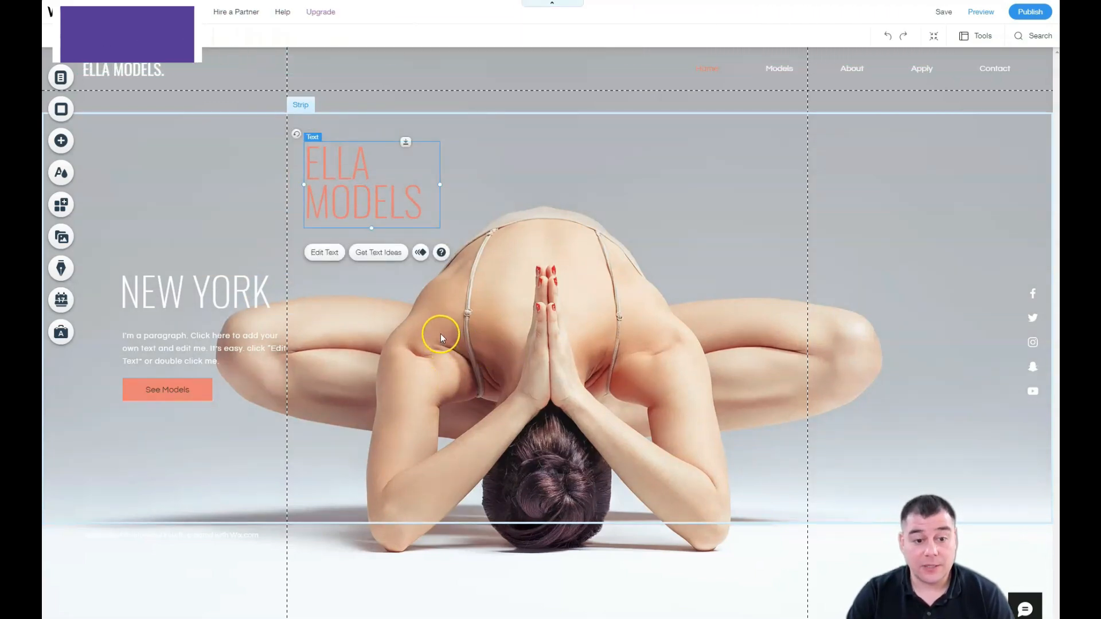
click(358, 191)
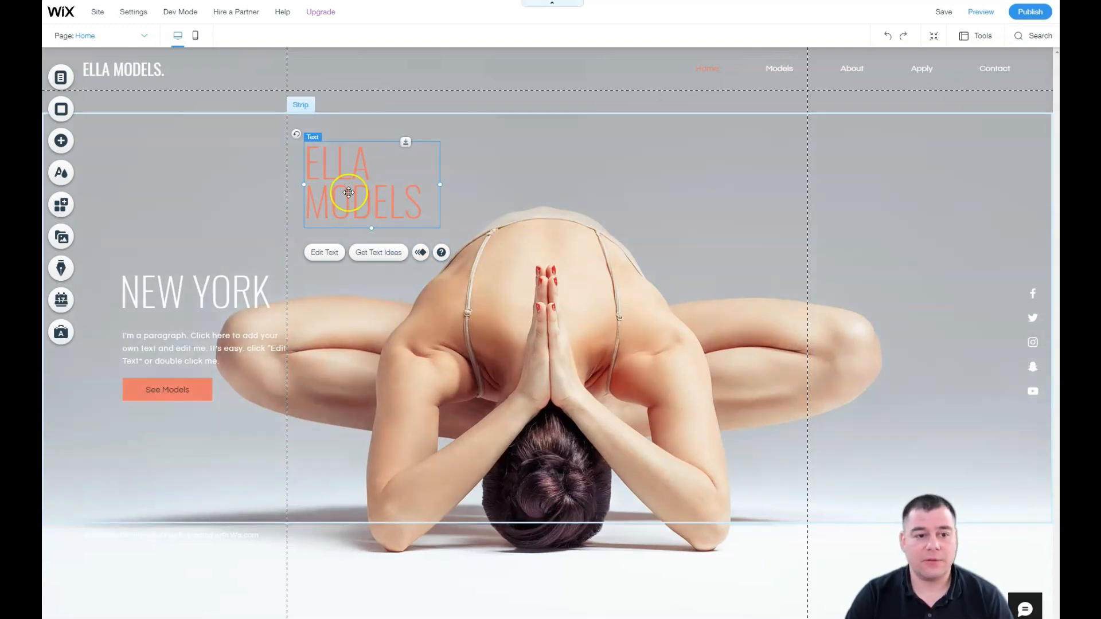
mouse_move(349, 192)
mouse_down()
mouse_move(552, 196)
mouse_move(542, 246)
mouse_move(565, 287)
mouse_move(223, 187)
mouse_move(253, 221)
mouse_move(277, 220)
mouse_move(145, 219)
mouse_move(165, 217)
mouse_up()
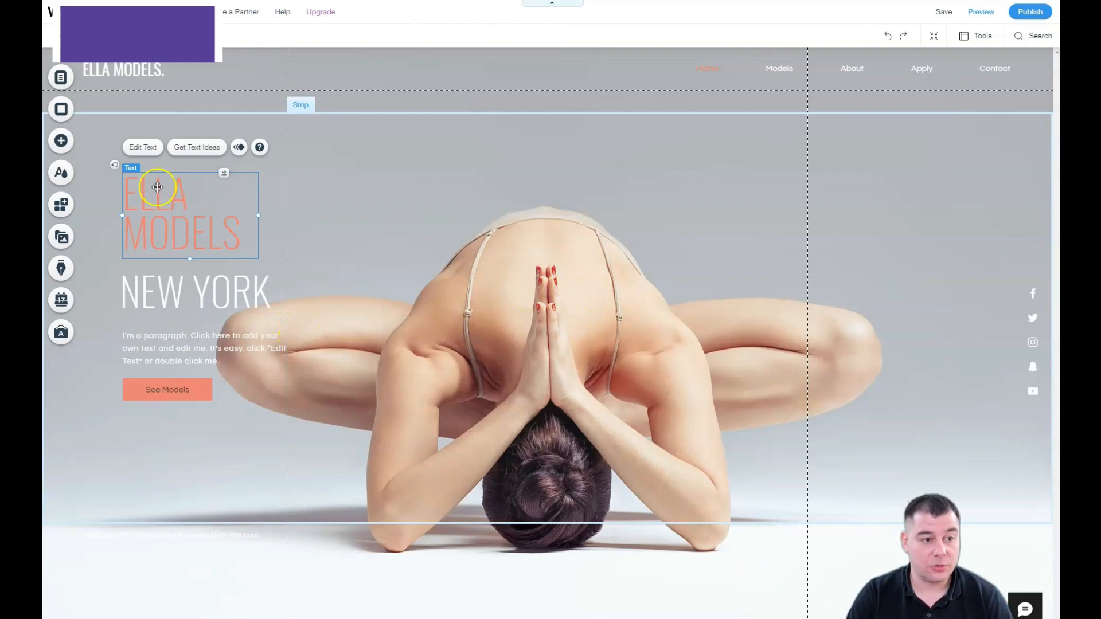
Step: From Add > Strip, insert the Team category's Meet The Team design
click(61, 142)
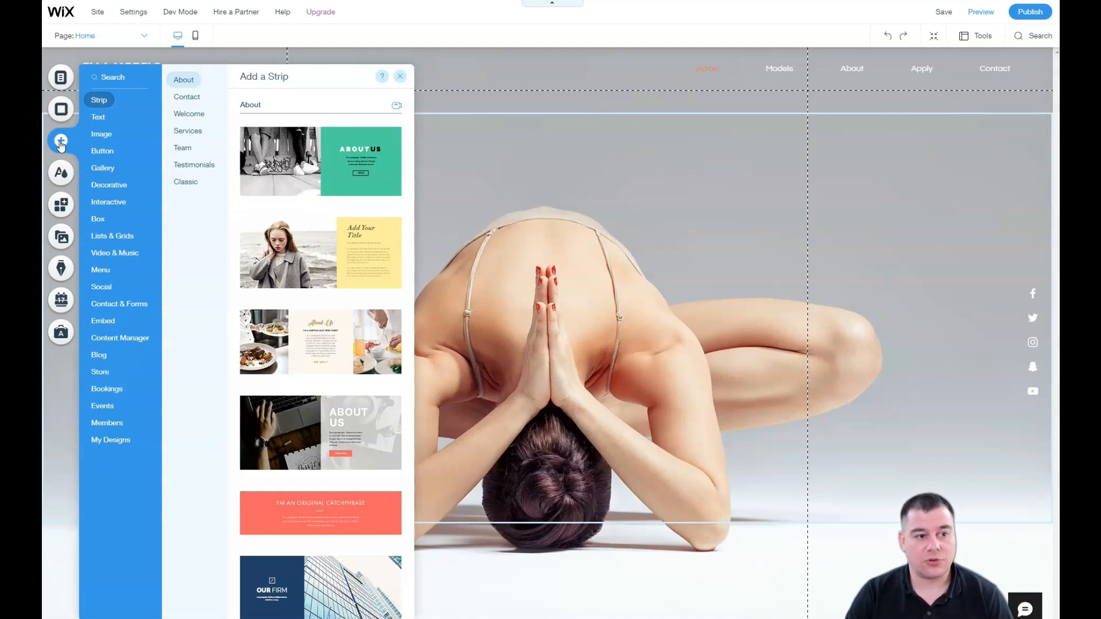
click(97, 119)
click(102, 137)
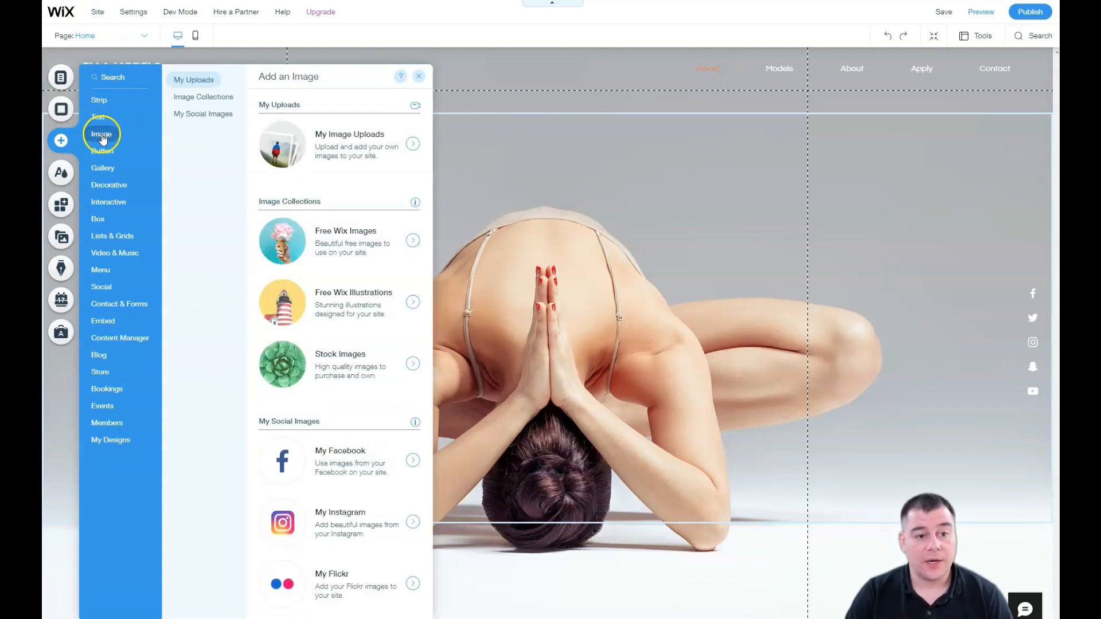
click(99, 101)
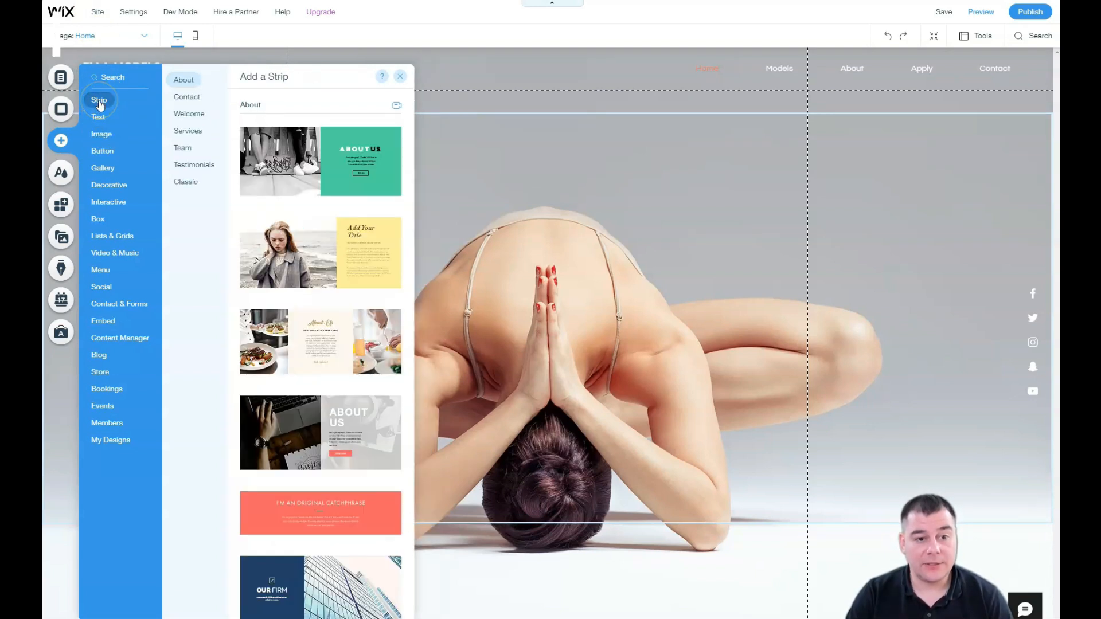
click(186, 97)
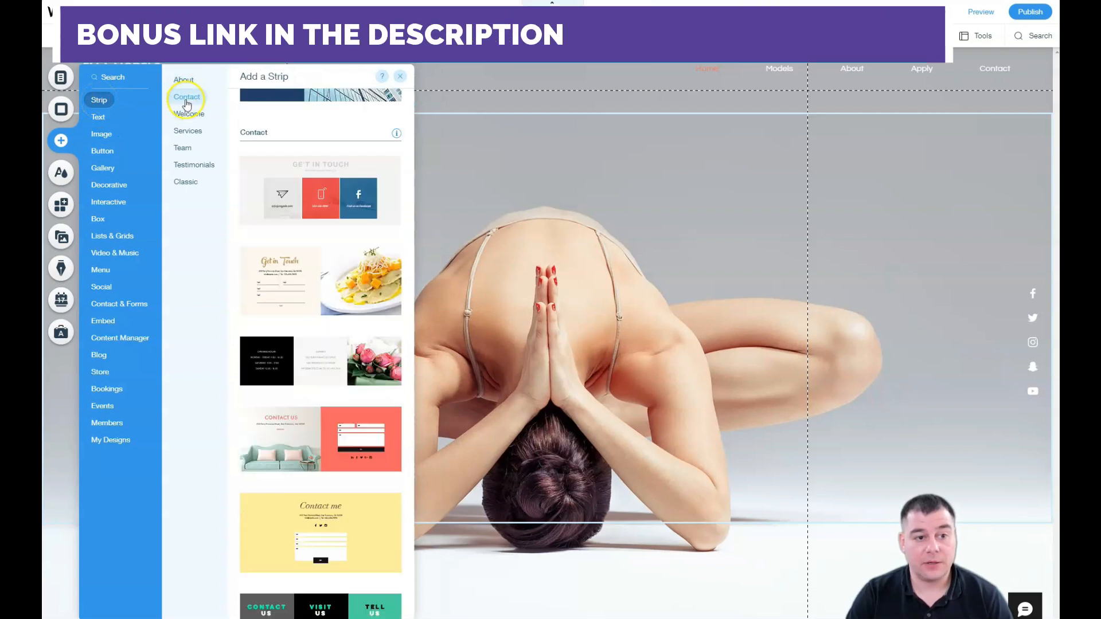
click(184, 117)
click(184, 132)
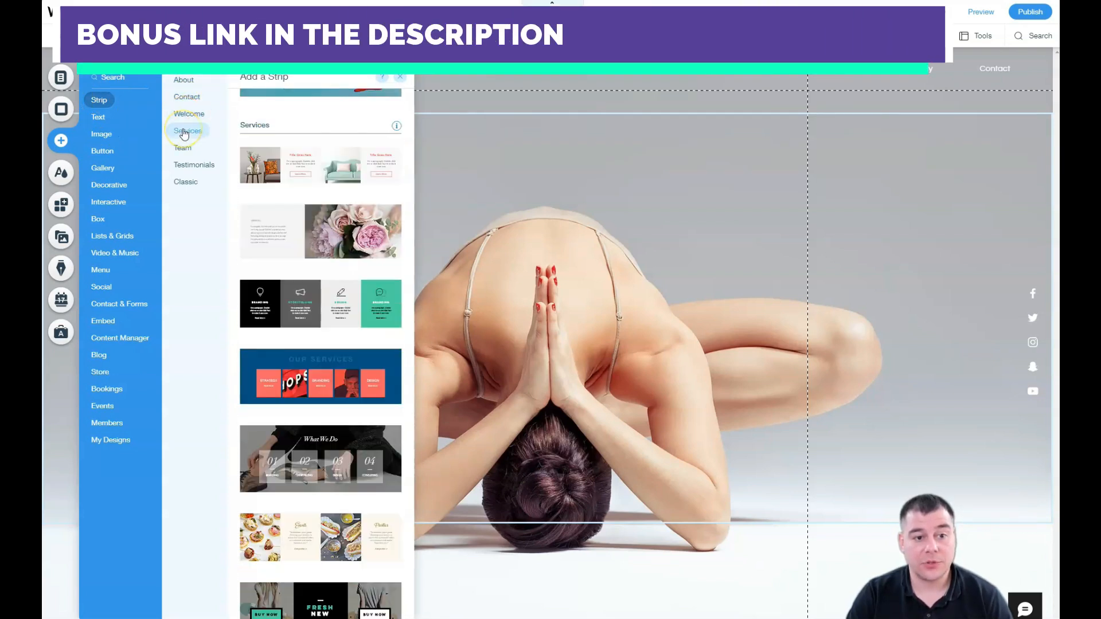
click(183, 147)
click(277, 158)
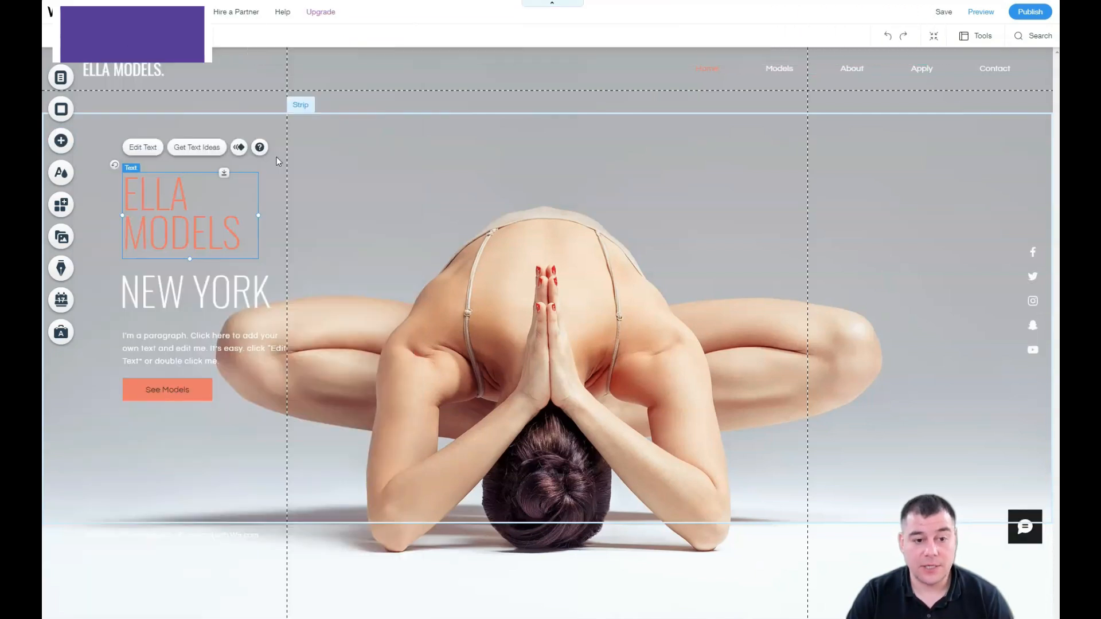
Step: Adjust the Meet The Team strip's top edge and open Change Strip Background
scroll(541, 331, up, 2)
scroll(533, 315, down, 2)
scroll(531, 312, up, 5)
scroll(529, 312, down, 3)
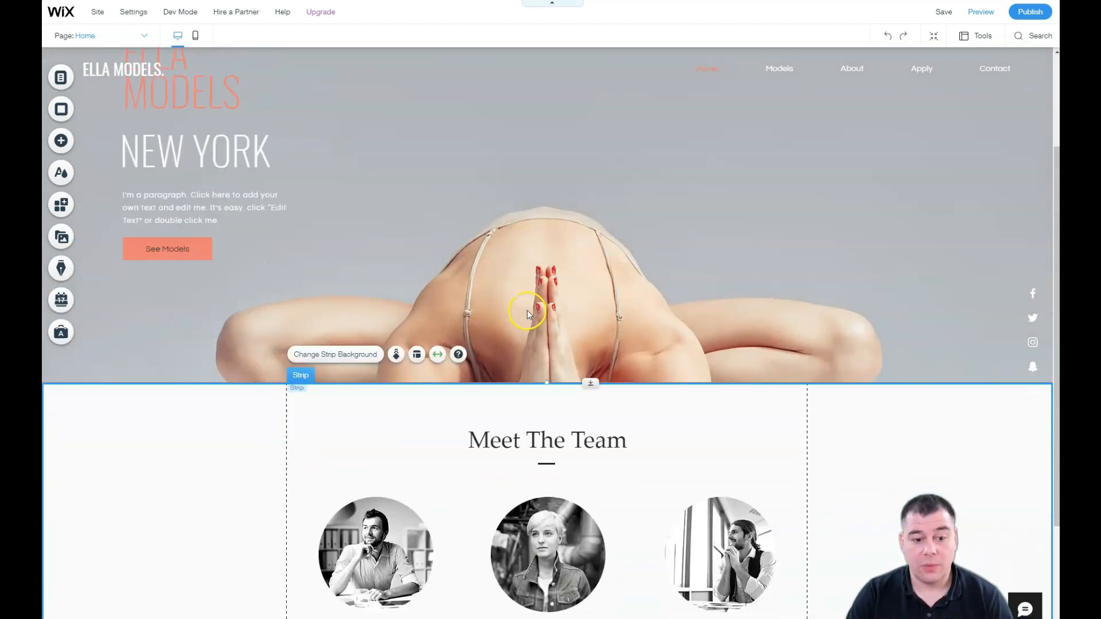
scroll(528, 312, down, 3)
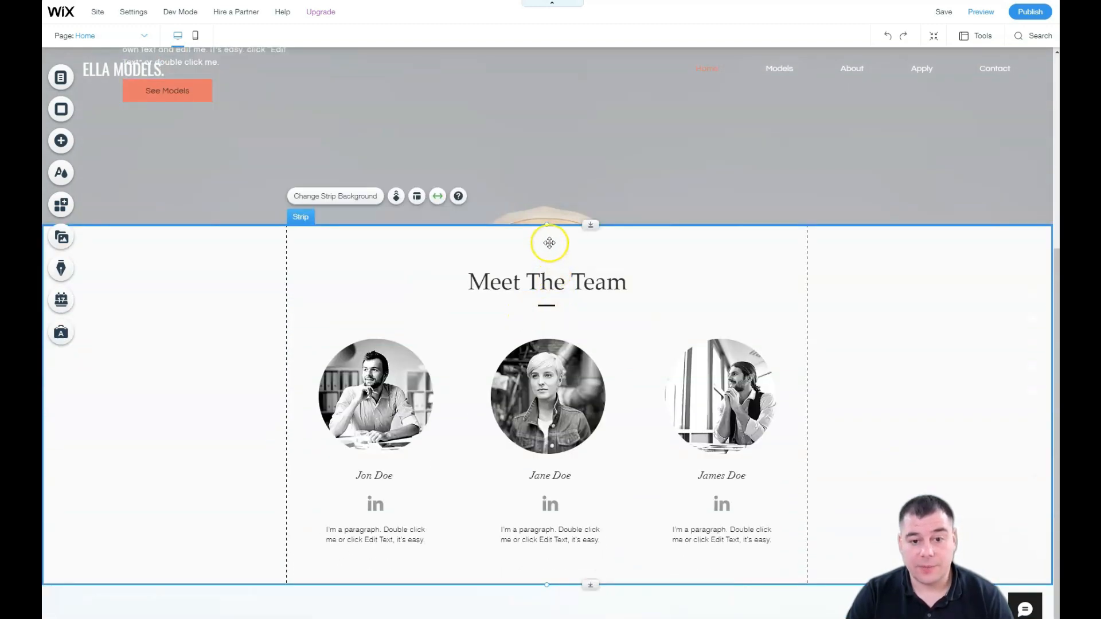
drag(553, 226, 560, 346)
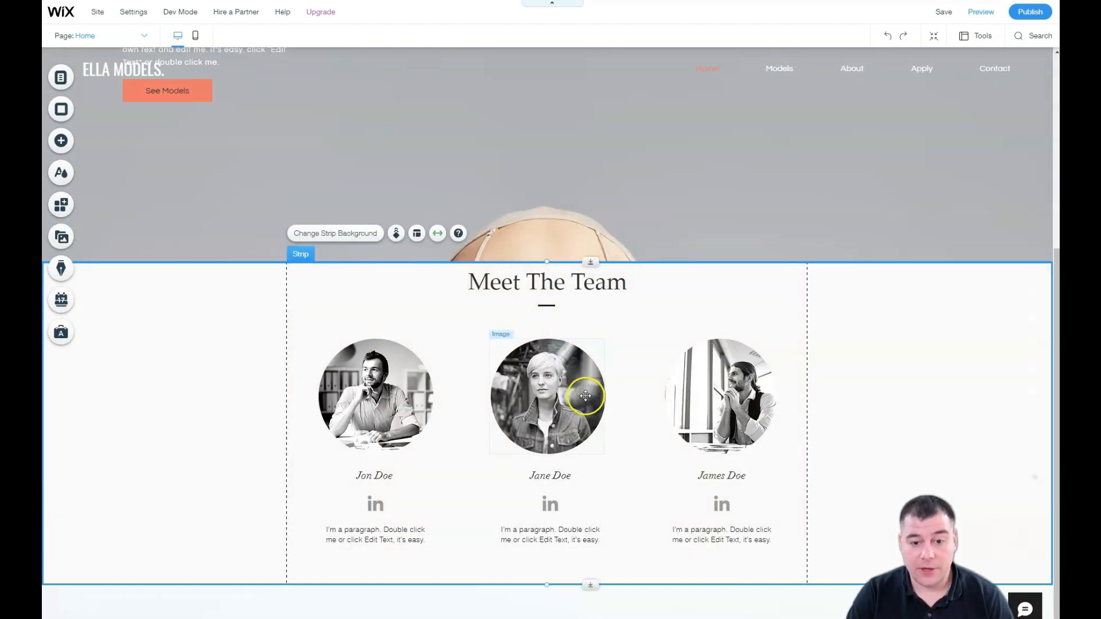
scroll(590, 325, up, 6)
scroll(588, 325, down, 5)
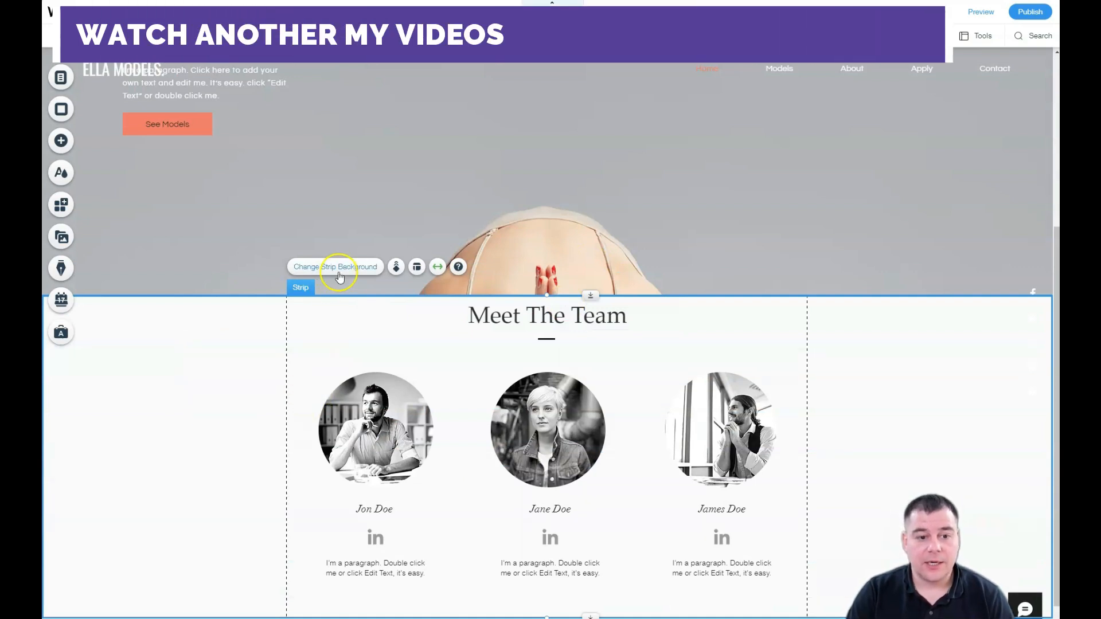
scroll(614, 210, up, 5)
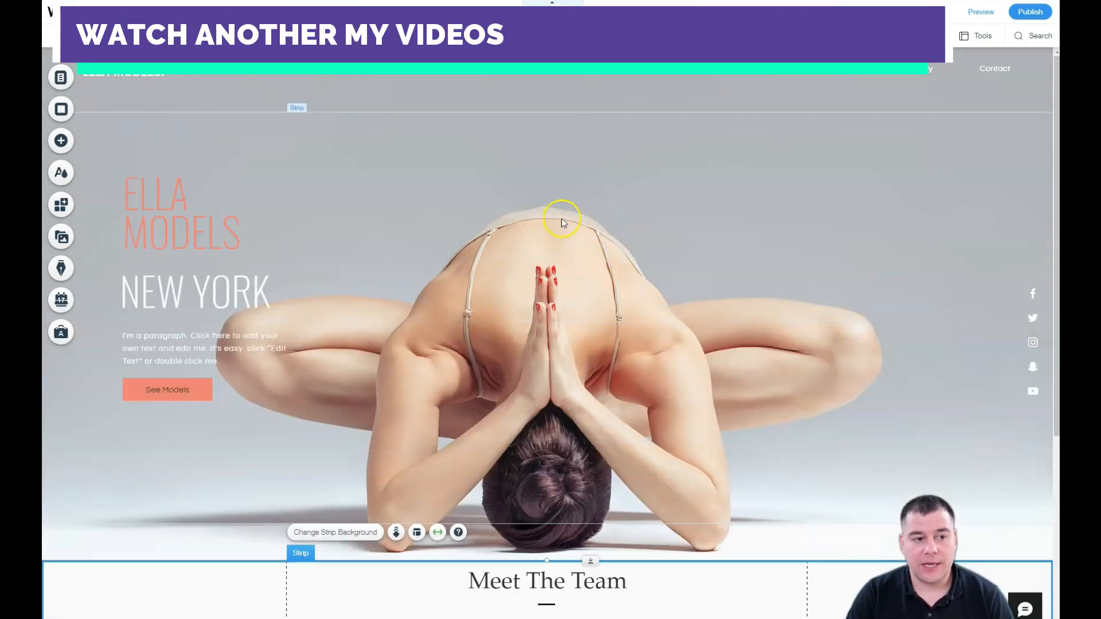
scroll(683, 306, down, 2)
scroll(570, 248, up, 2)
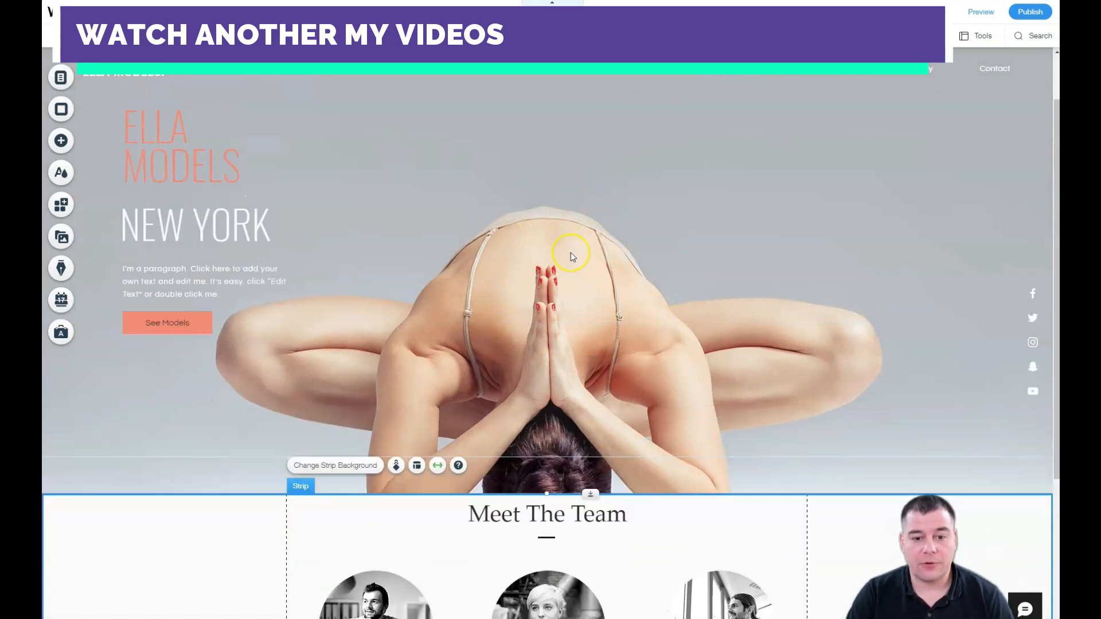
scroll(574, 257, down, 3)
scroll(570, 253, up, 3)
scroll(570, 253, down, 3)
scroll(570, 253, up, 3)
scroll(570, 253, up, 1)
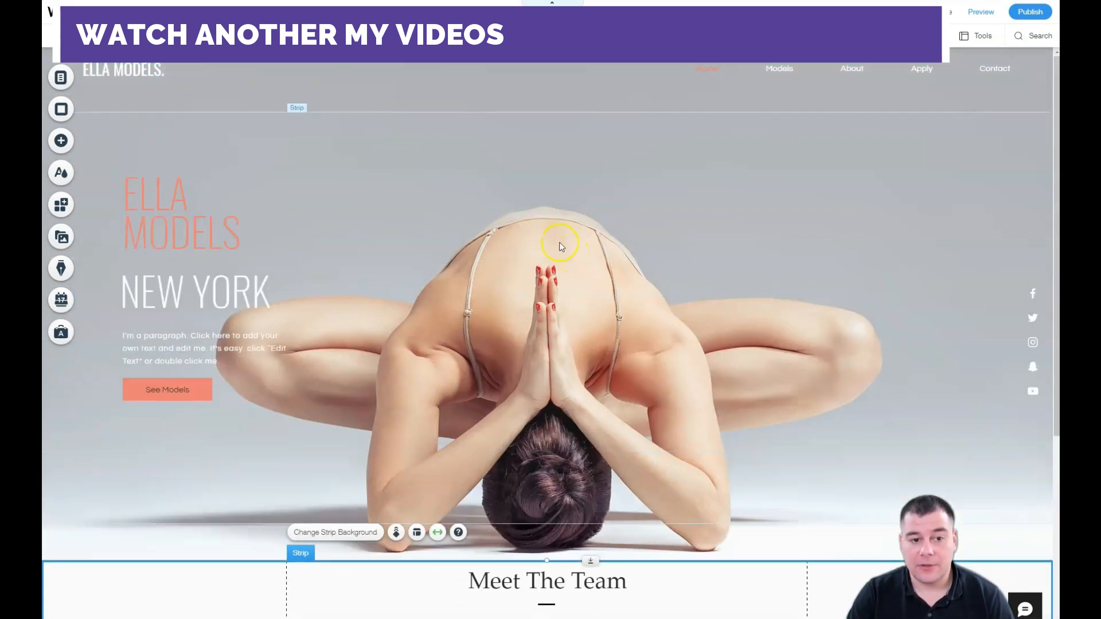
scroll(560, 239, down, 2)
scroll(567, 229, down, 3)
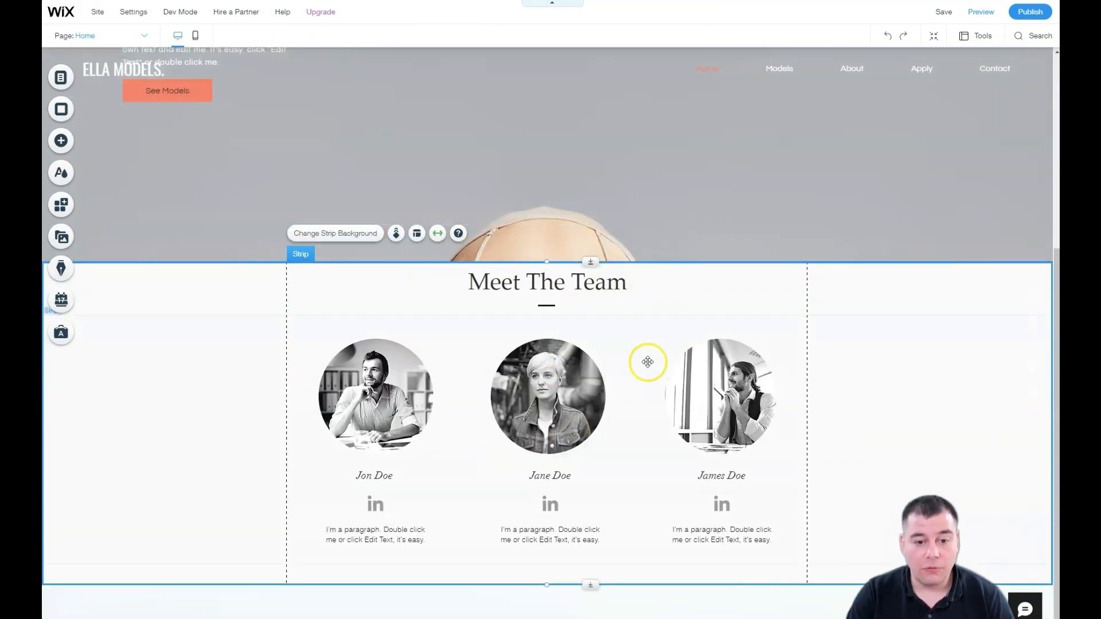
click(325, 235)
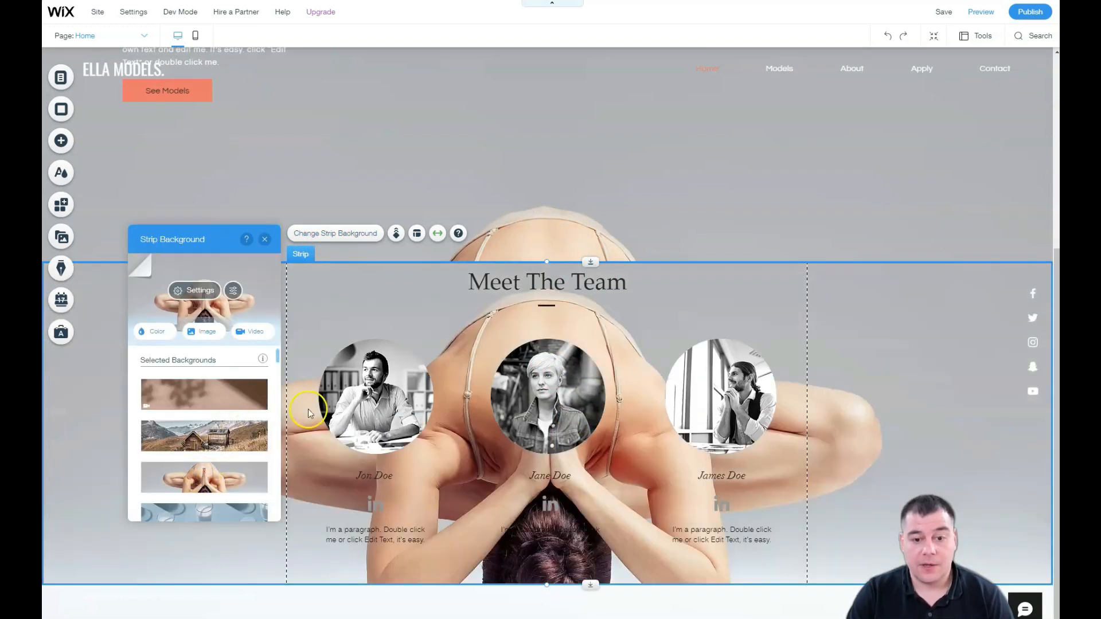
scroll(308, 413, up, 2)
scroll(220, 417, down, 2)
Step: Make the outstretched-hand photo the Meet The Team strip background and open its image settings
scroll(218, 413, down, 10)
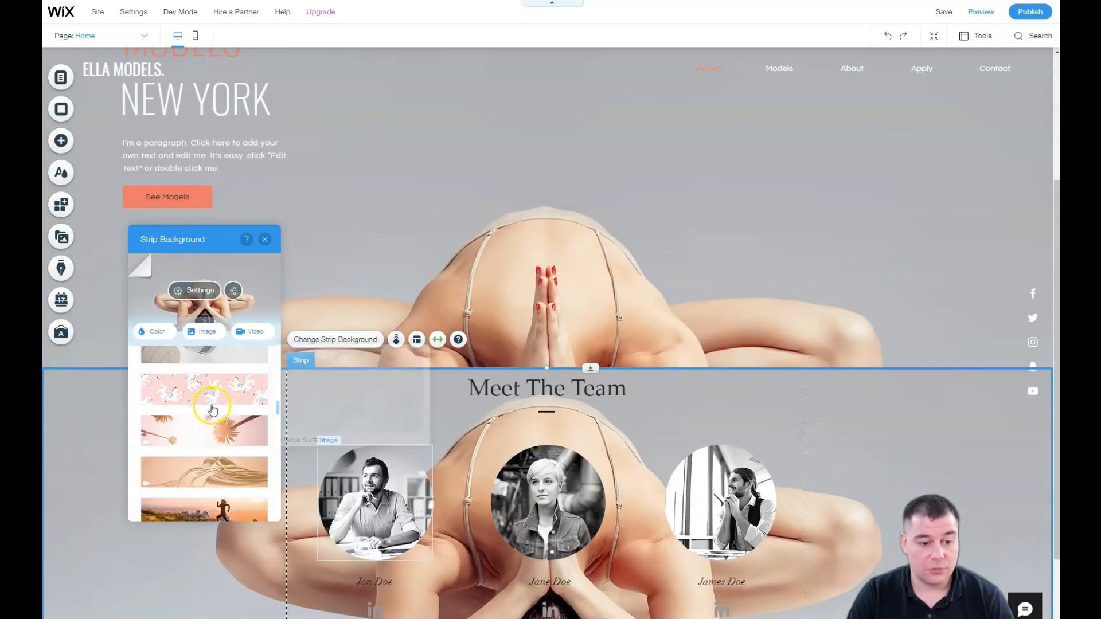
scroll(212, 409, down, 3)
click(212, 409)
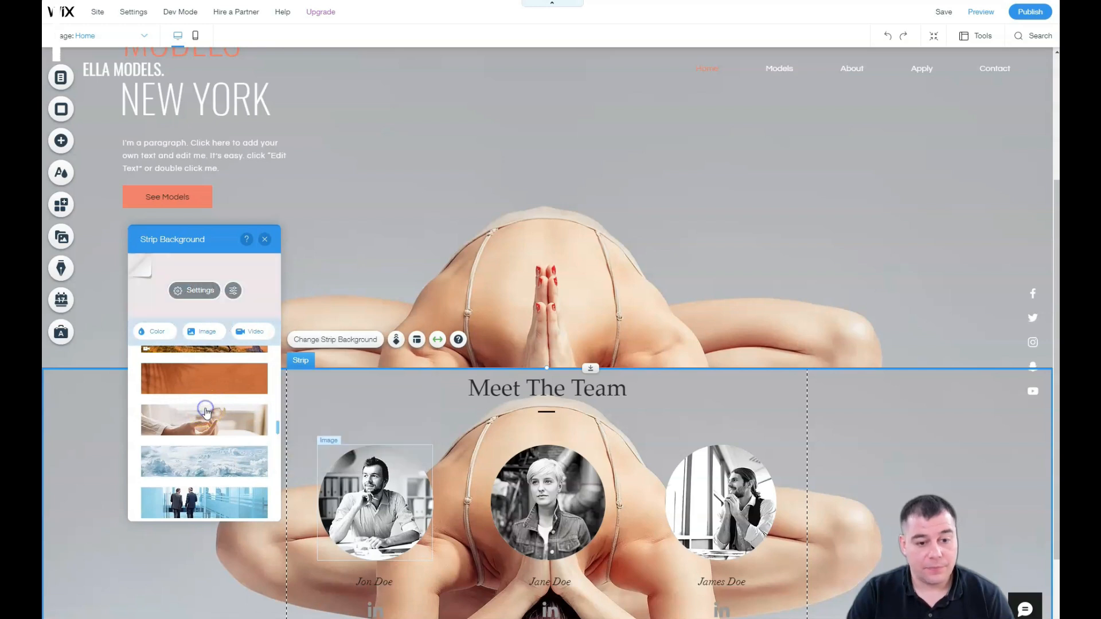
scroll(562, 251, down, 2)
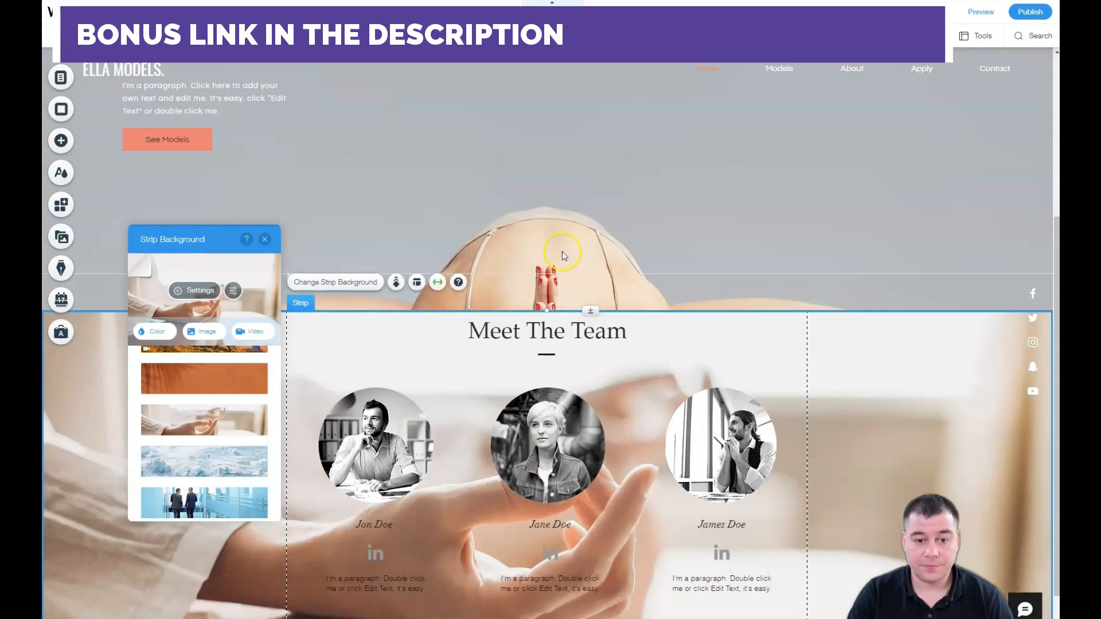
click(188, 290)
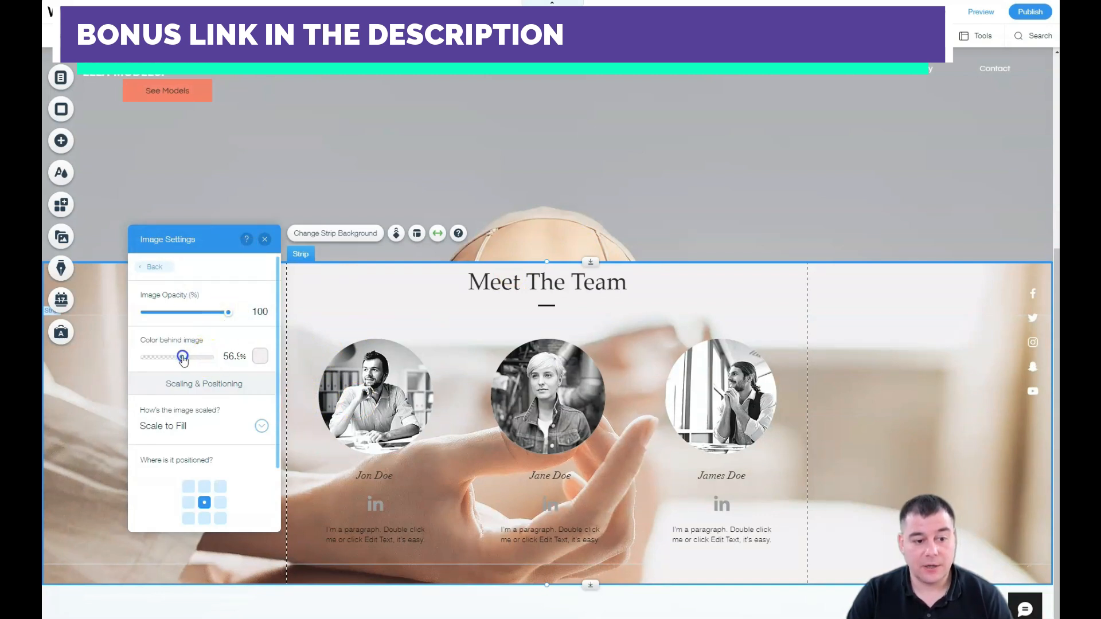
Step: Set a grey #6E6D6D backing colour at 95% and fade the hand photo to 57% opacity
drag(183, 357, 258, 362)
click(259, 358)
click(314, 412)
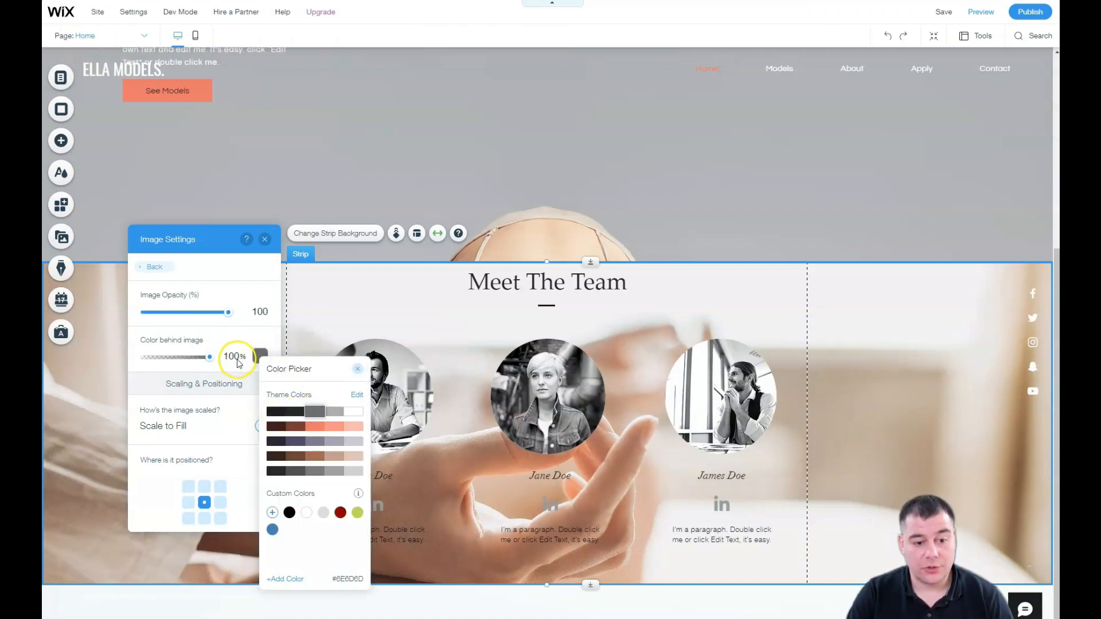
drag(189, 360, 198, 357)
drag(228, 312, 190, 314)
drag(197, 357, 211, 360)
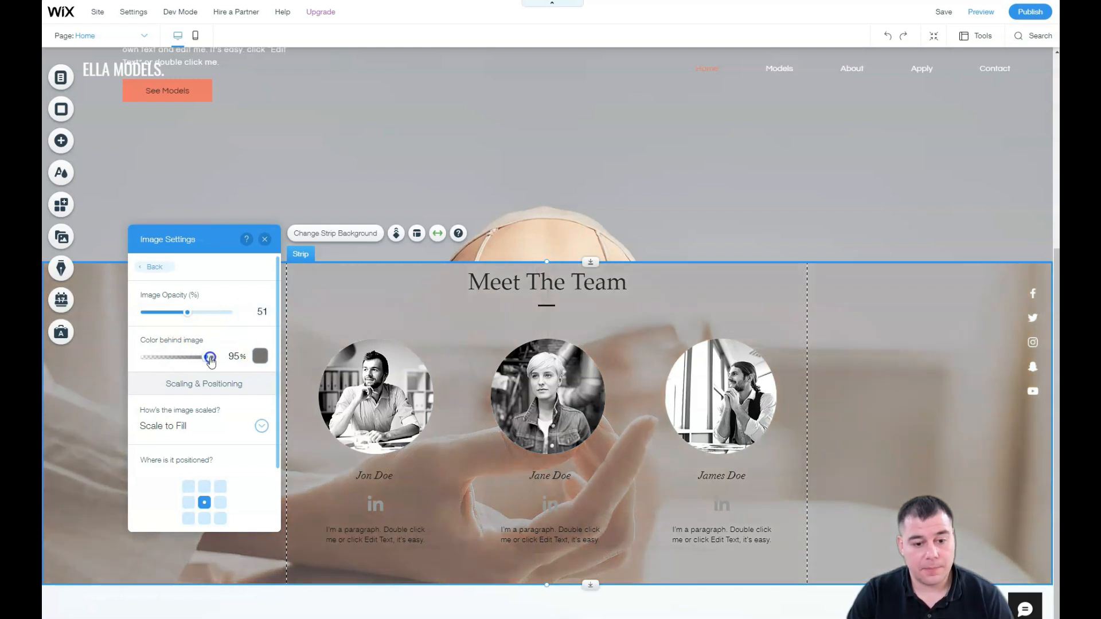
mouse_move(187, 312)
mouse_down()
mouse_move(176, 316)
mouse_move(192, 316)
mouse_up()
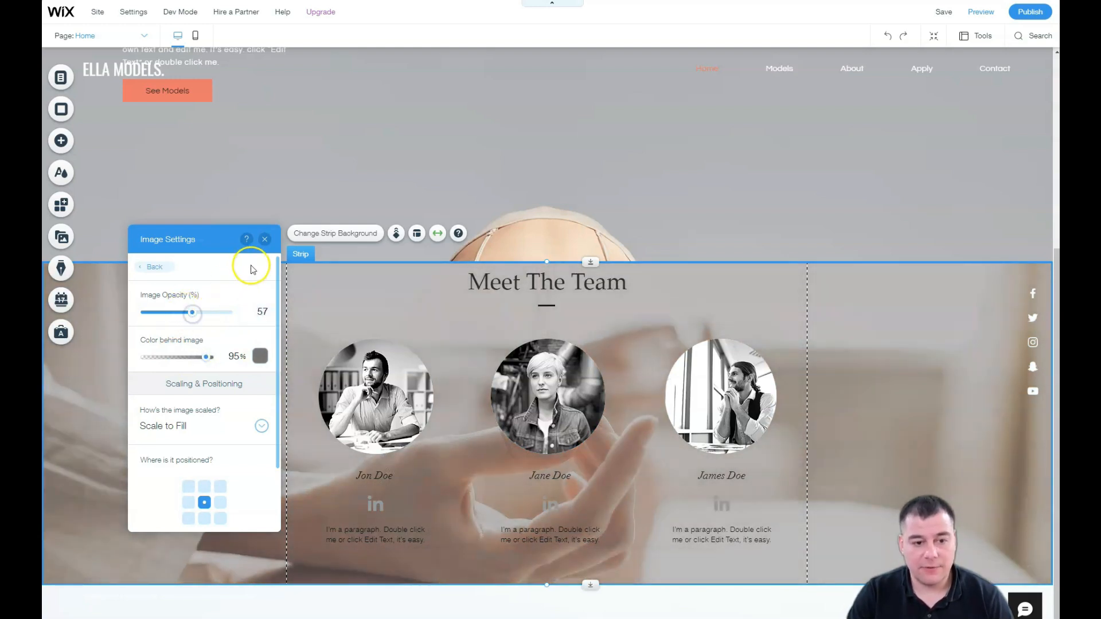
click(264, 240)
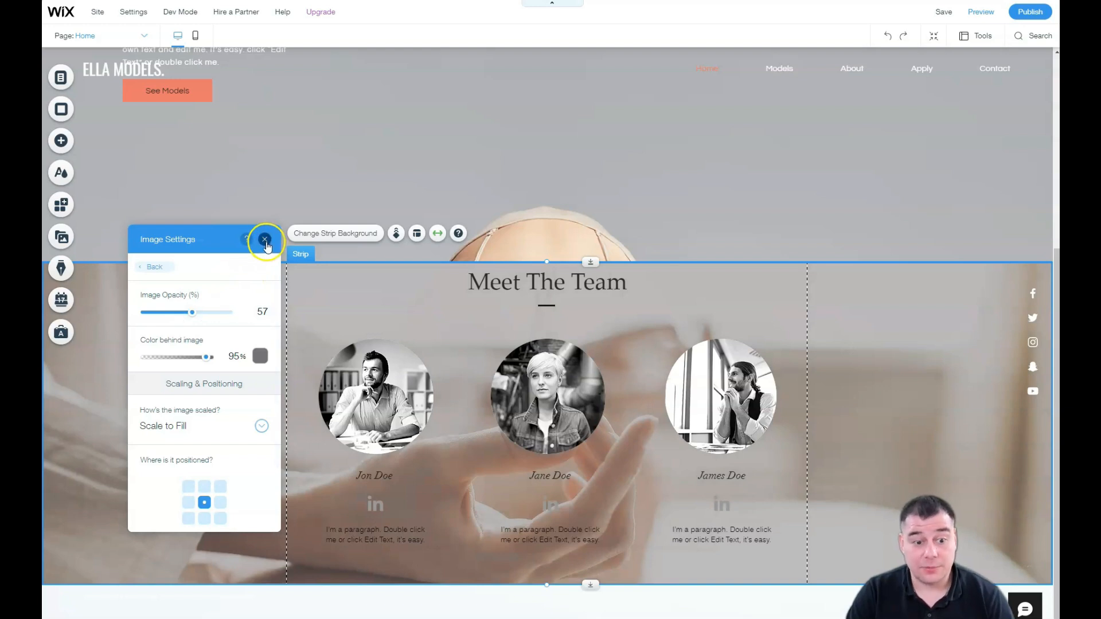
scroll(359, 414, up, 5)
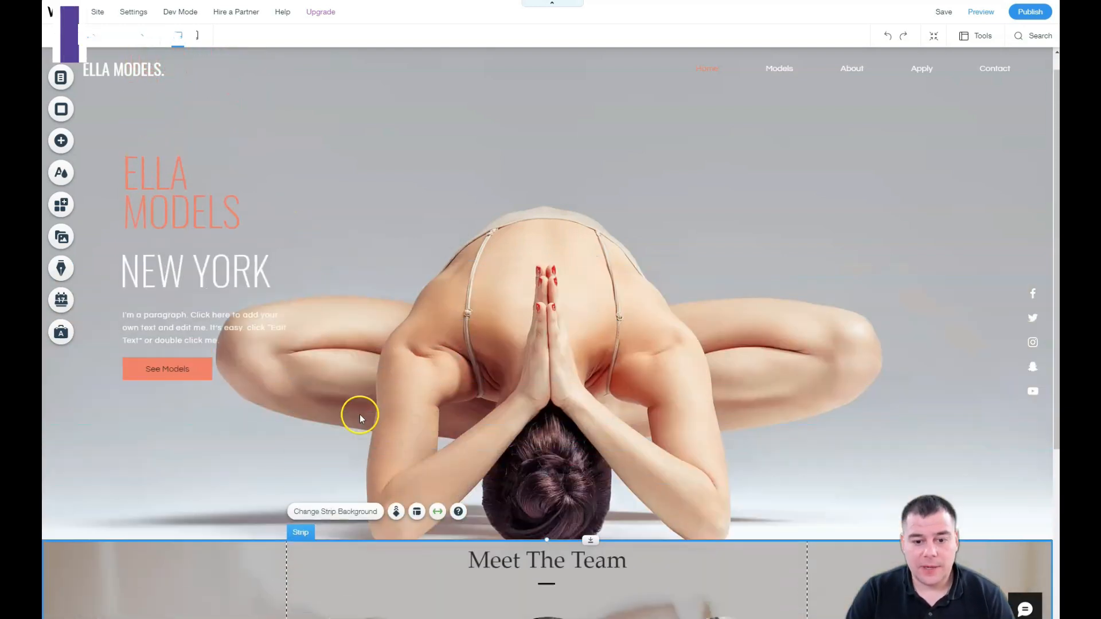
scroll(360, 414, down, 5)
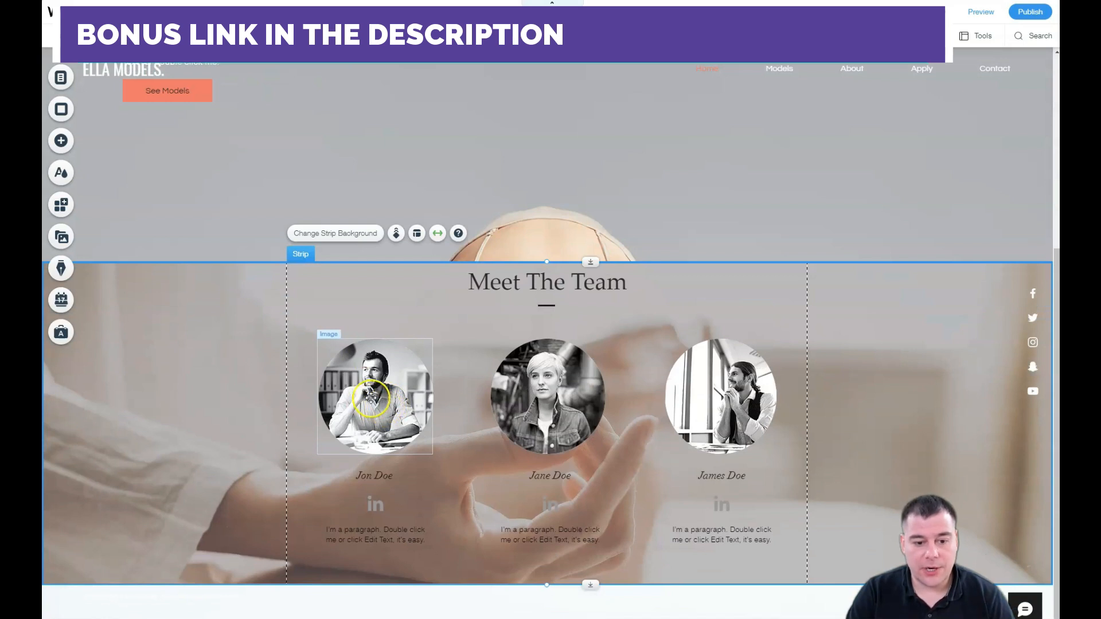
click(372, 392)
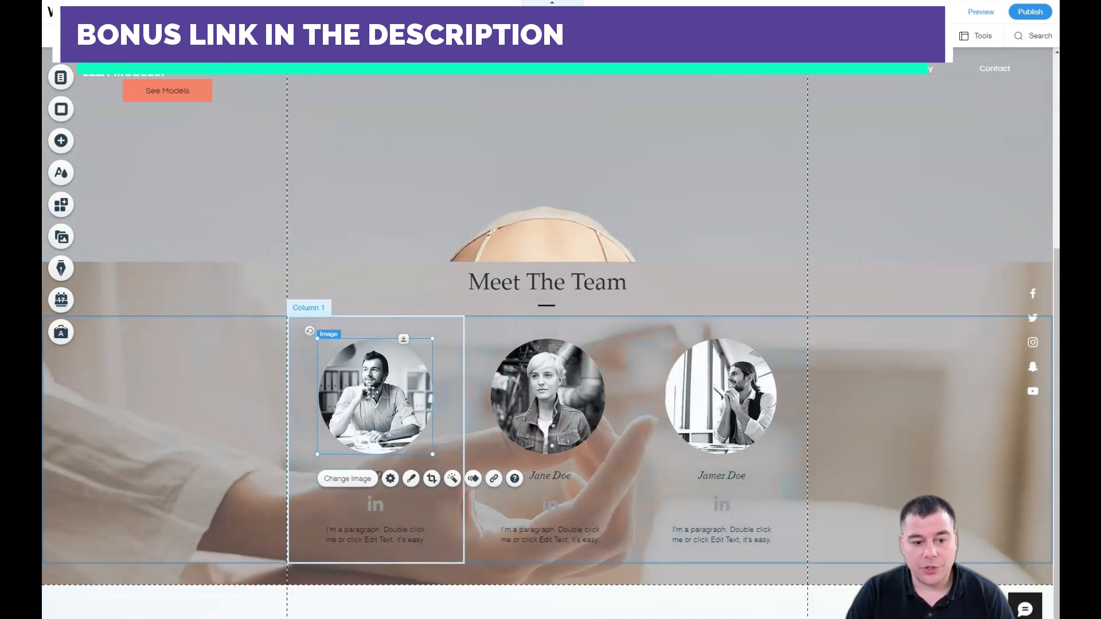
click(410, 482)
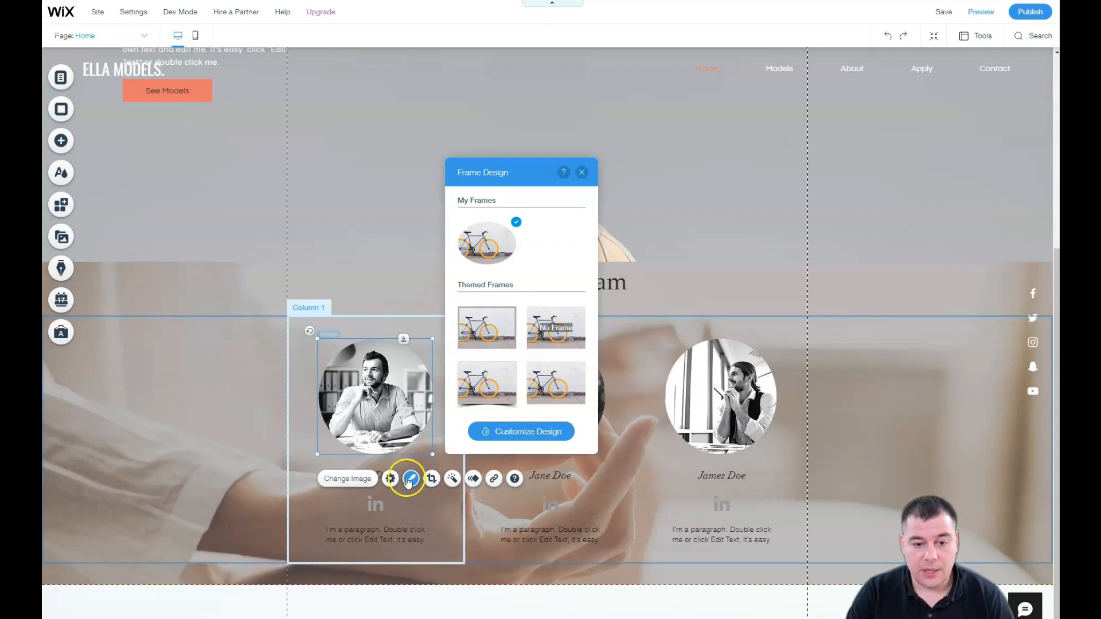
click(498, 236)
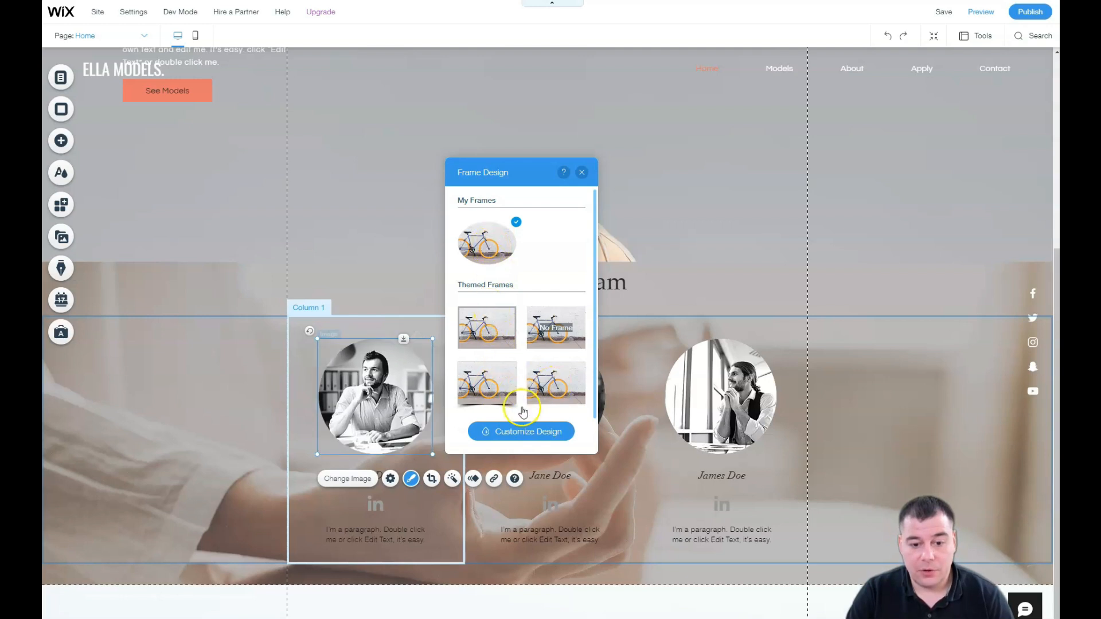
click(581, 172)
scroll(552, 392, up, 5)
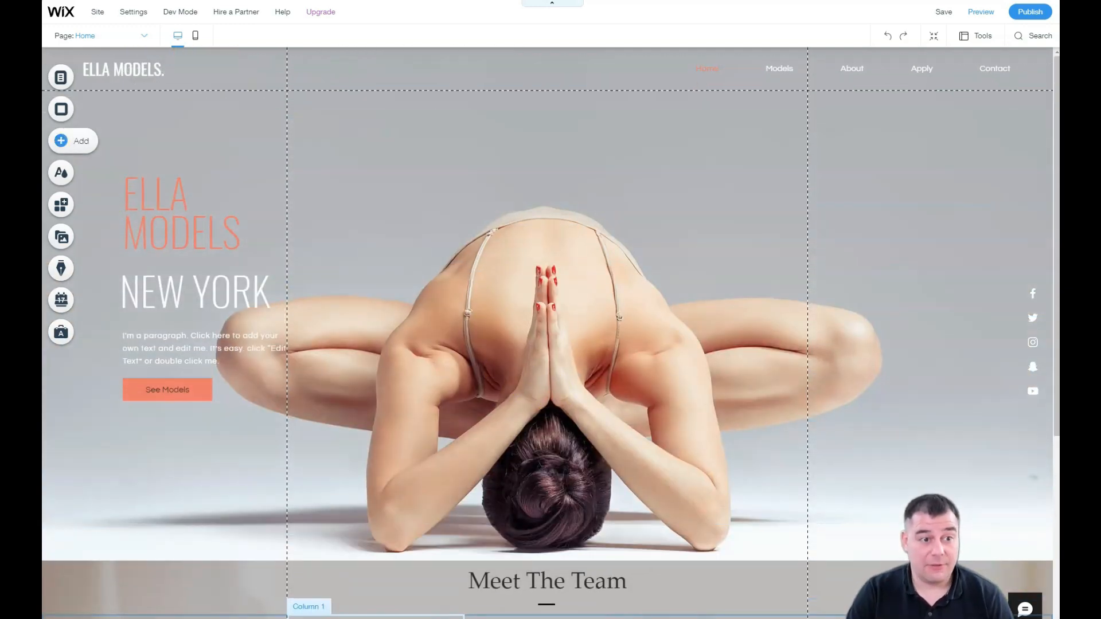
Step: Browse the Add panel's Team, Testimonials and Classic strips, then its text, image, button and gallery elements
click(63, 142)
click(182, 148)
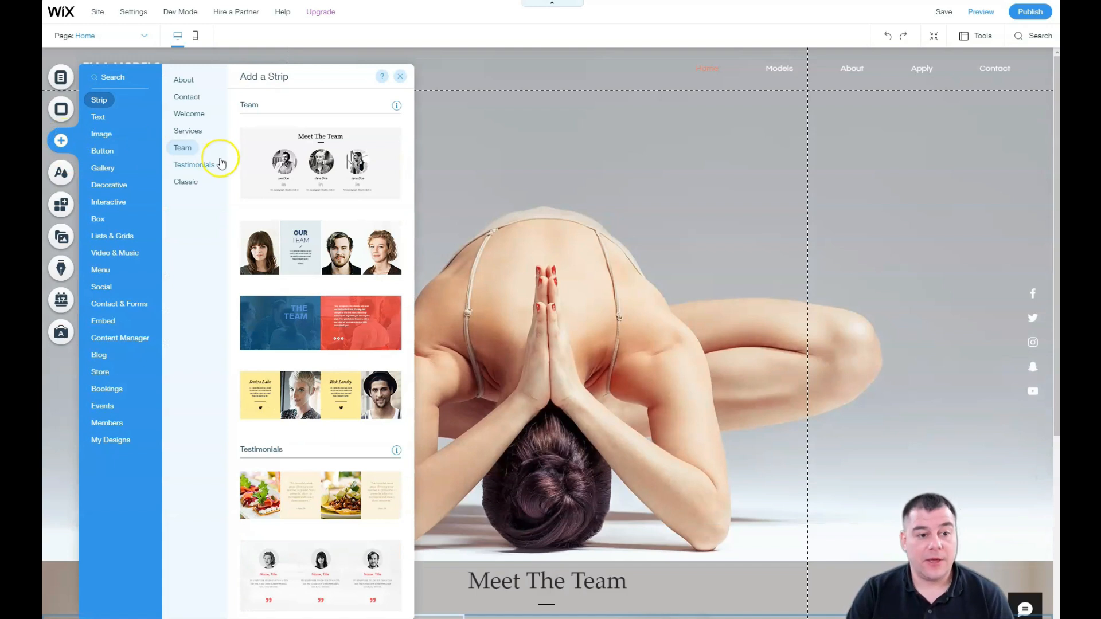
click(190, 165)
click(187, 183)
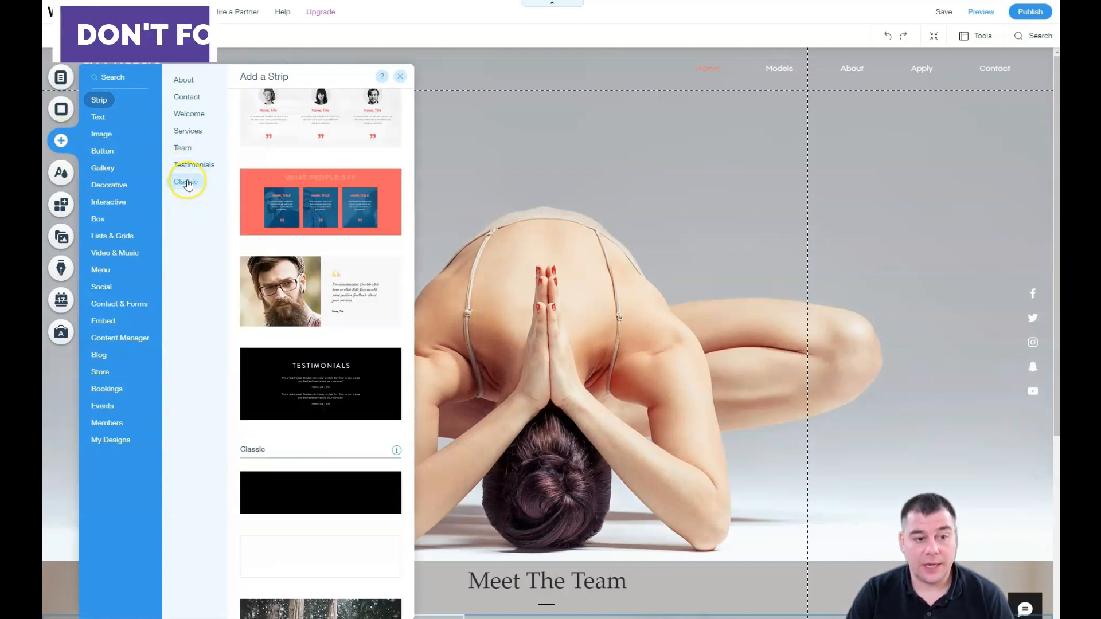
click(98, 117)
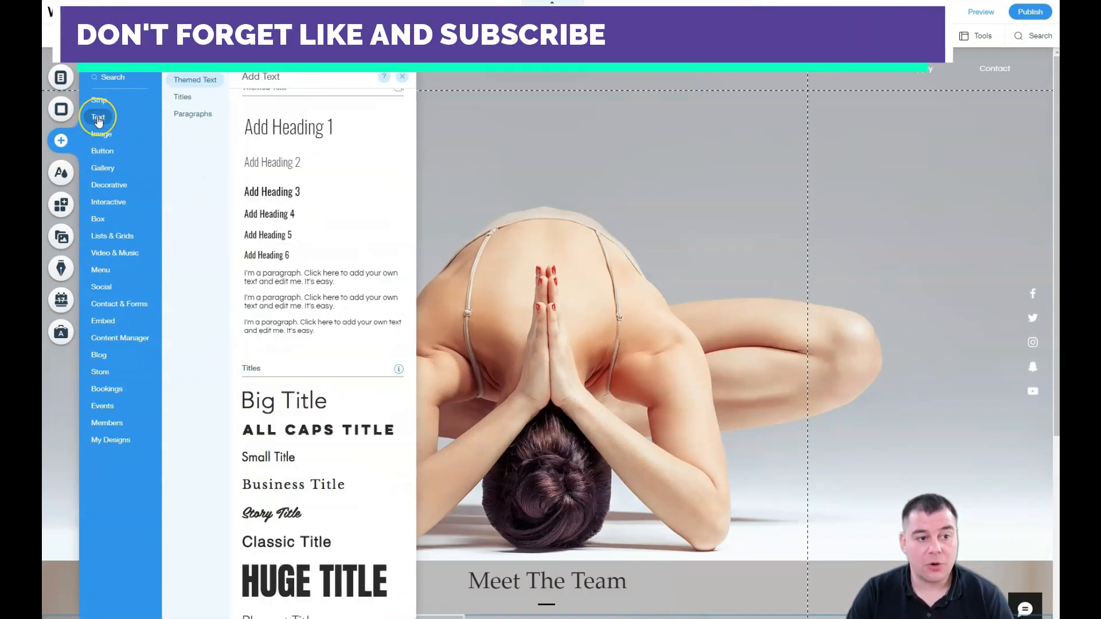
click(101, 134)
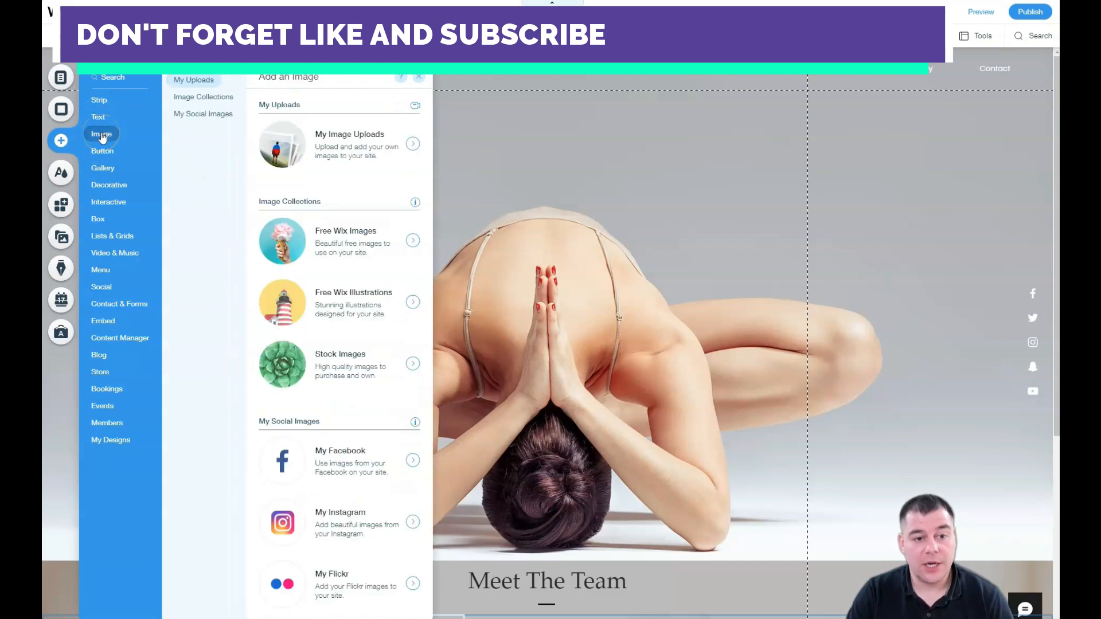
click(100, 150)
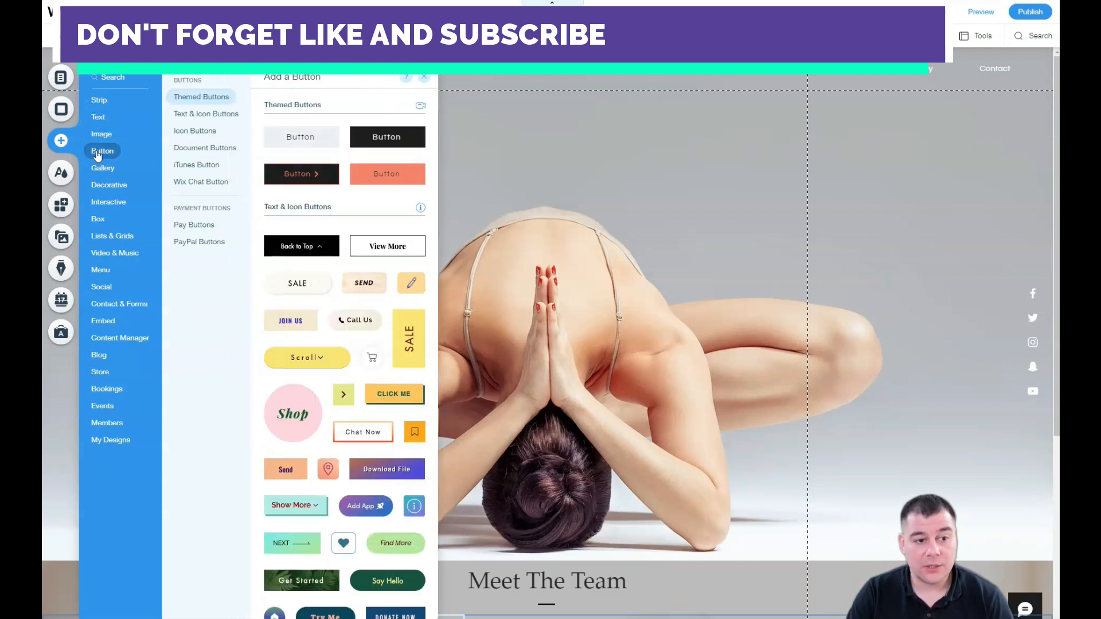
click(101, 169)
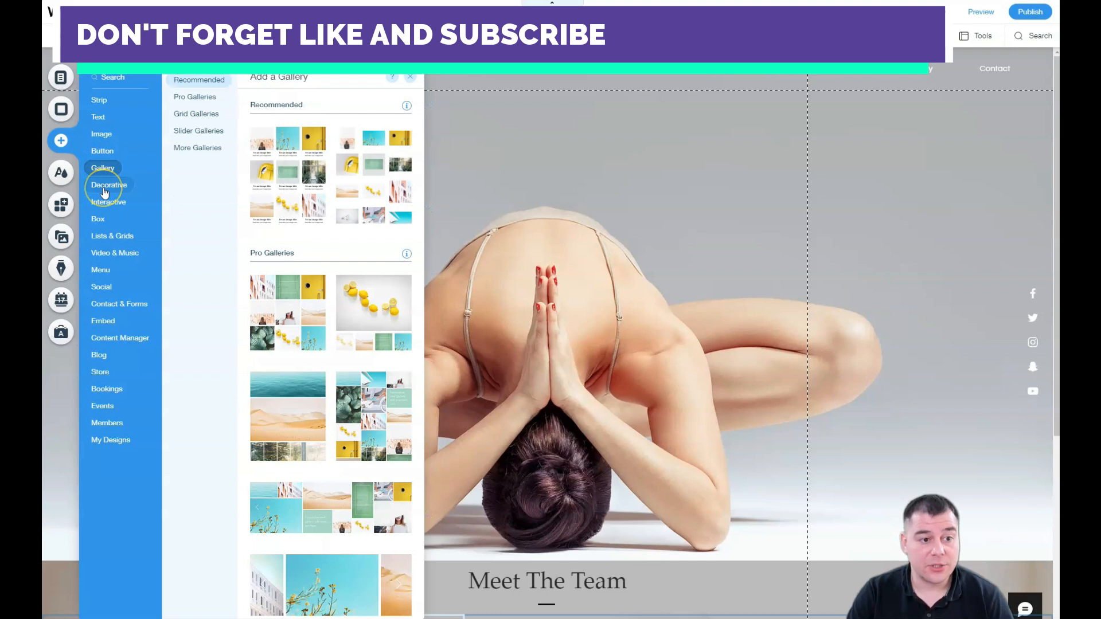
Step: Check decorative, interactive and box elements, then drop a Video & Music player onto the hero strip
click(104, 191)
click(108, 204)
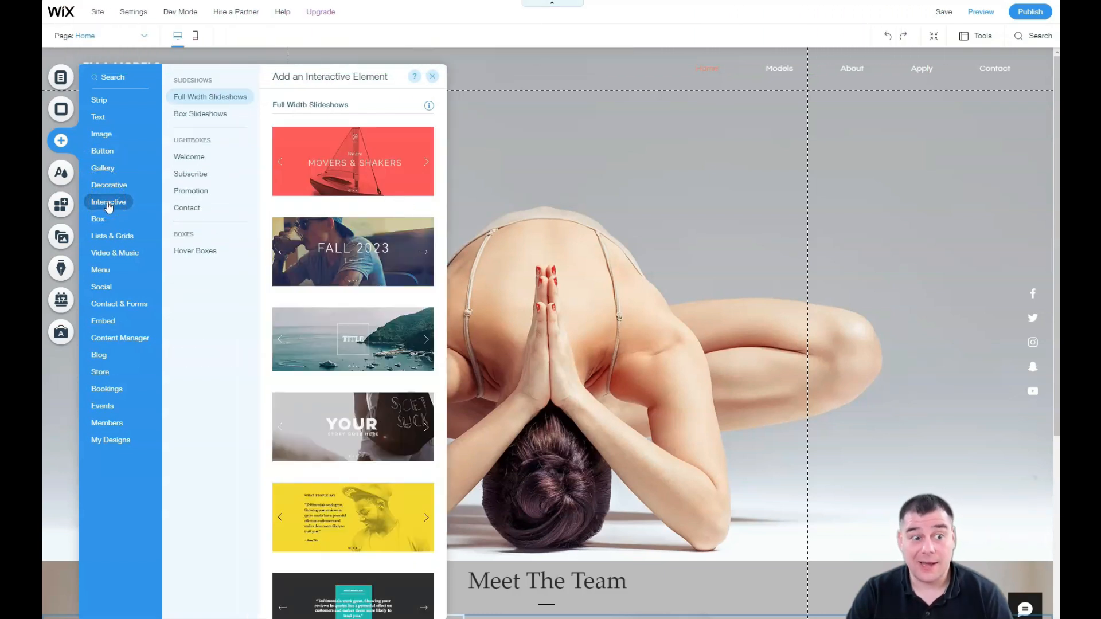
click(105, 220)
click(106, 254)
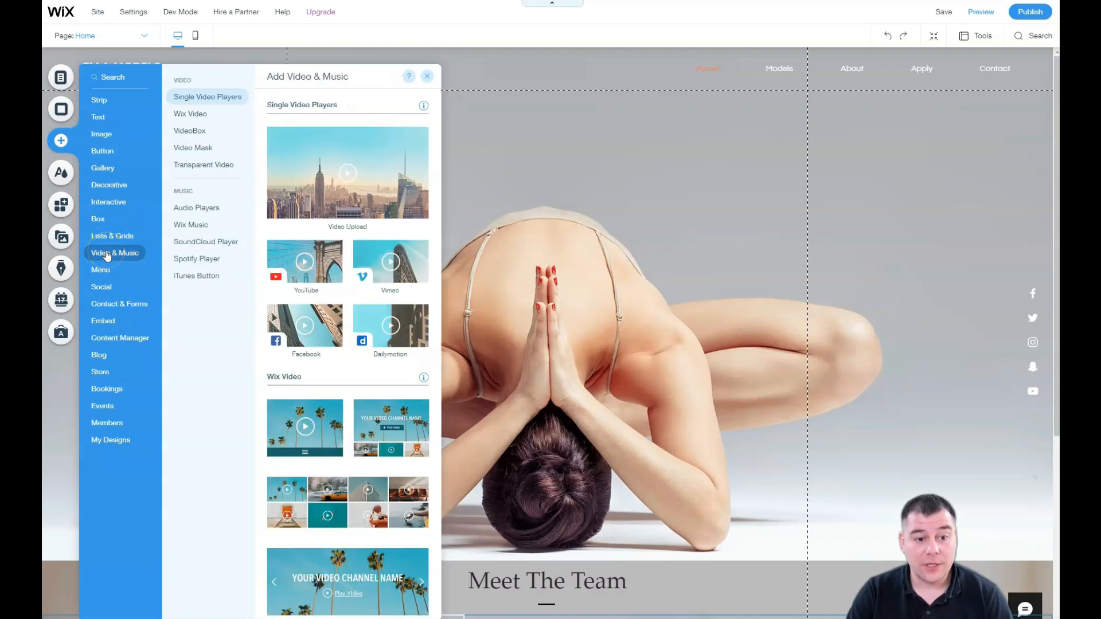
drag(344, 181, 761, 345)
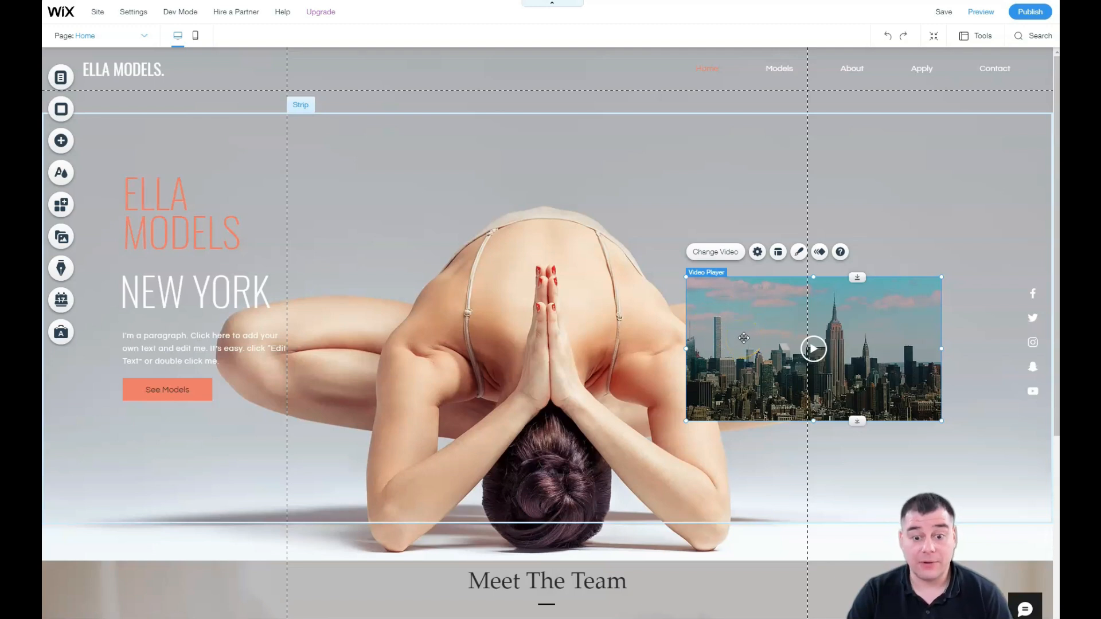
Step: Move the skyline video player to the top of the hero and resize it to 320 × 180
scroll(202, 477, down, 4)
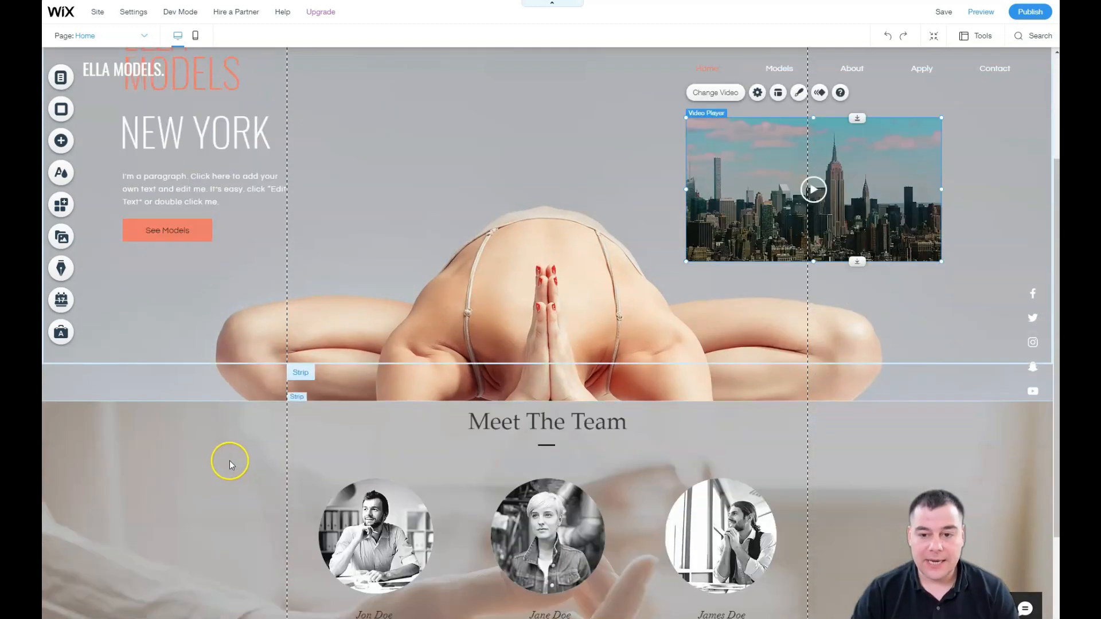
scroll(297, 429, up, 4)
drag(742, 376, 714, 226)
mouse_move(906, 140)
mouse_down()
mouse_move(784, 205)
mouse_move(739, 165)
mouse_move(763, 164)
mouse_up()
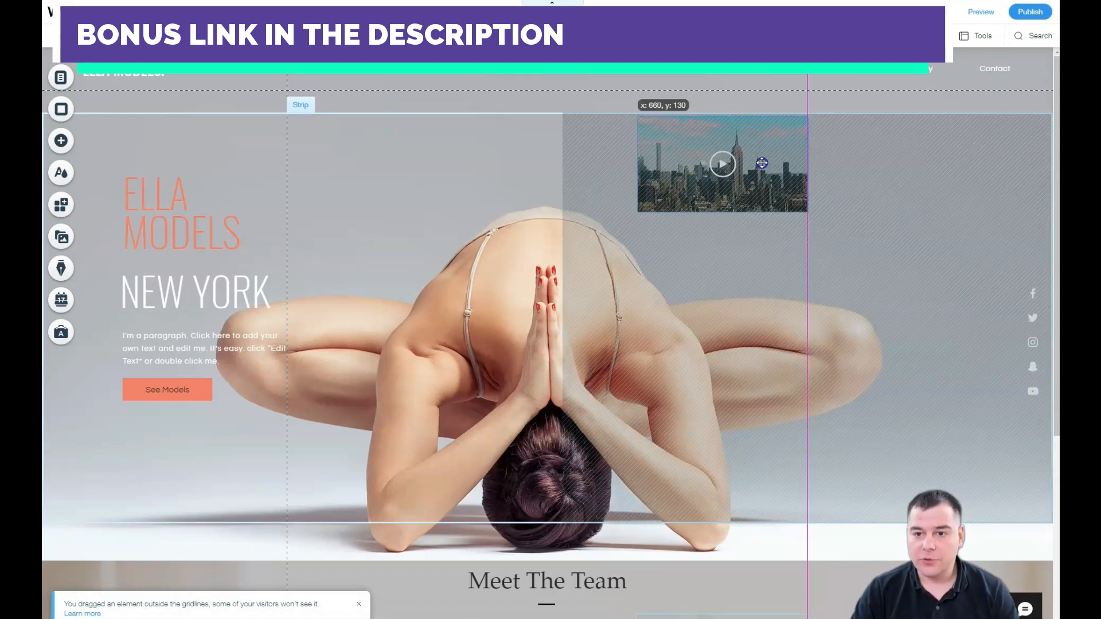
click(164, 391)
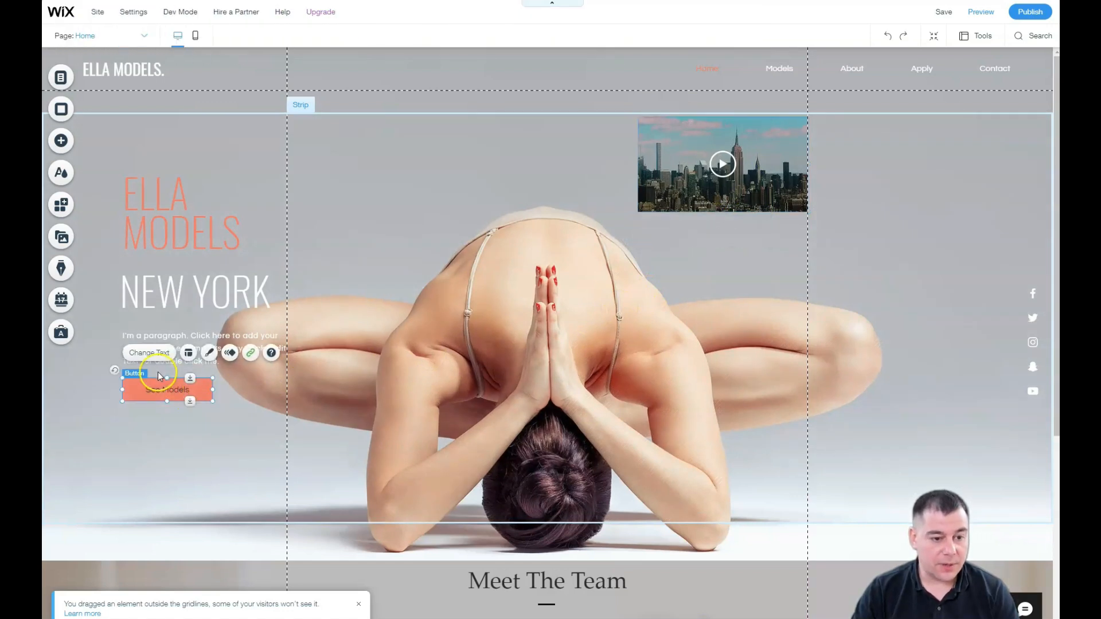
click(251, 354)
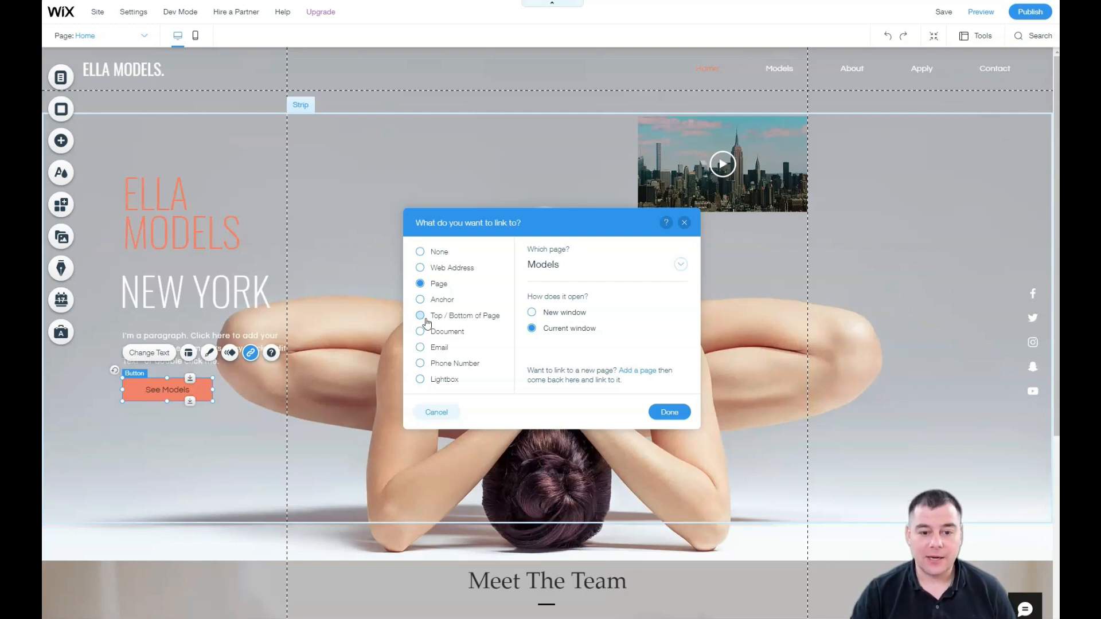
click(420, 348)
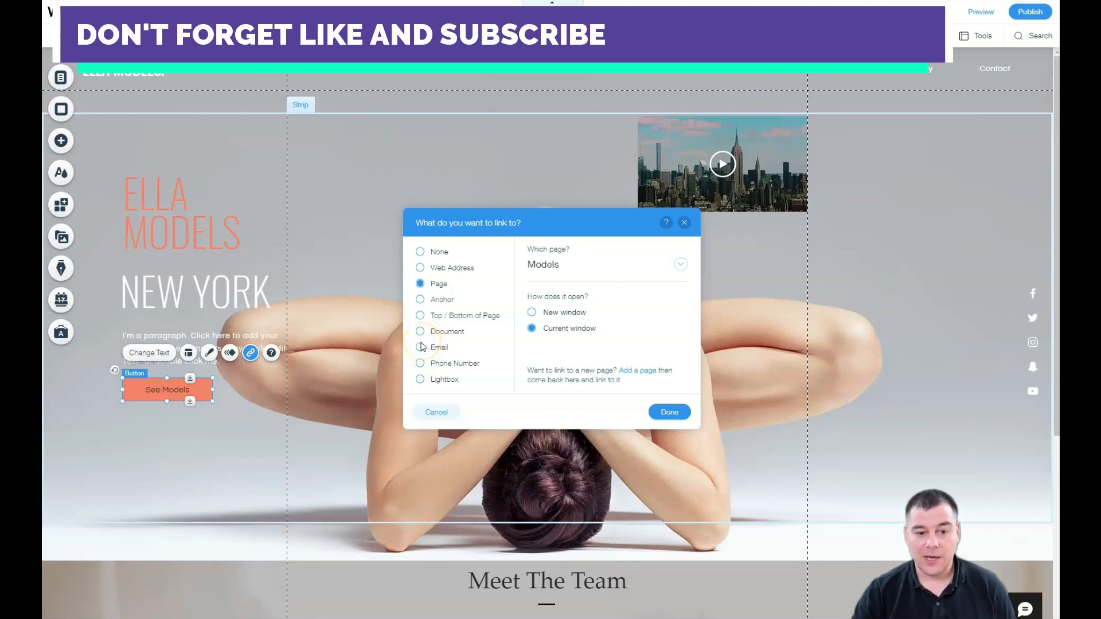
click(421, 348)
click(576, 265)
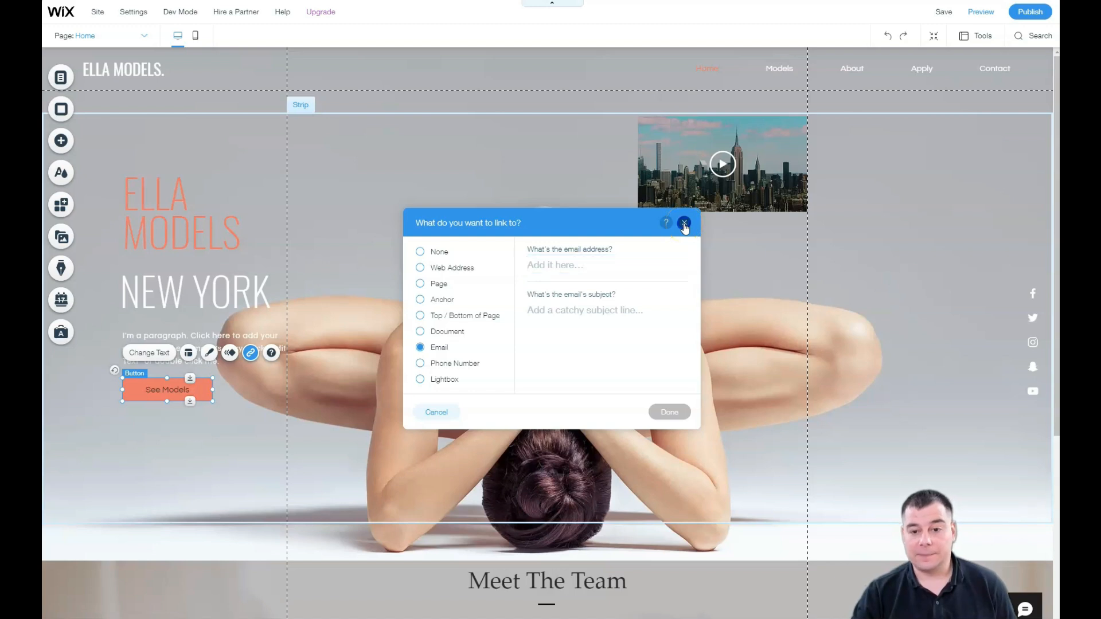
click(684, 224)
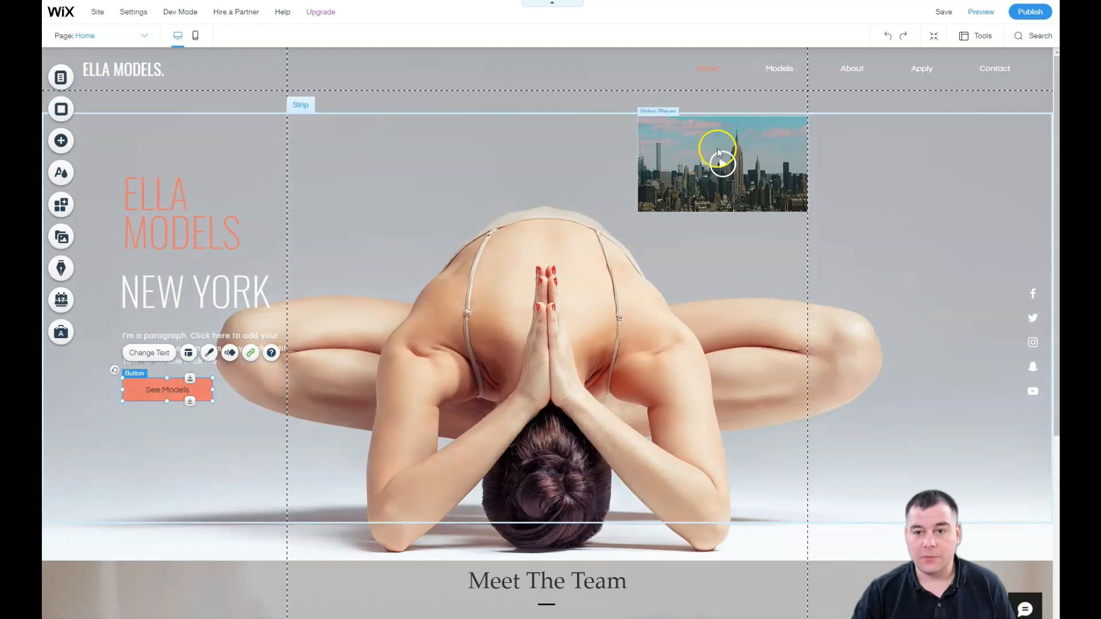
click(250, 353)
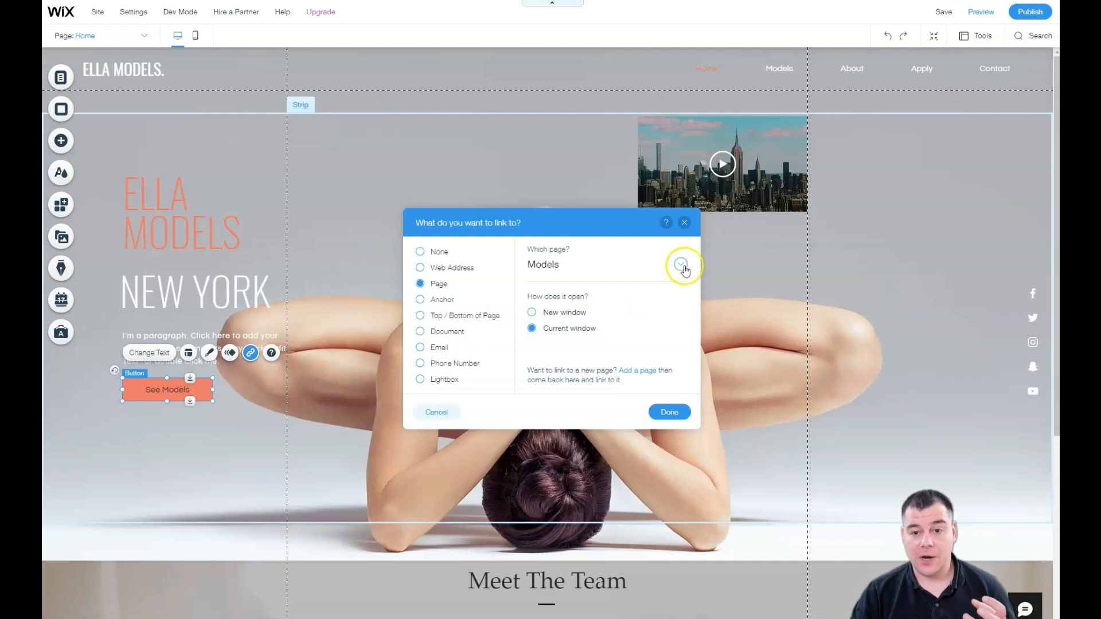
click(684, 223)
scroll(555, 295, down, 5)
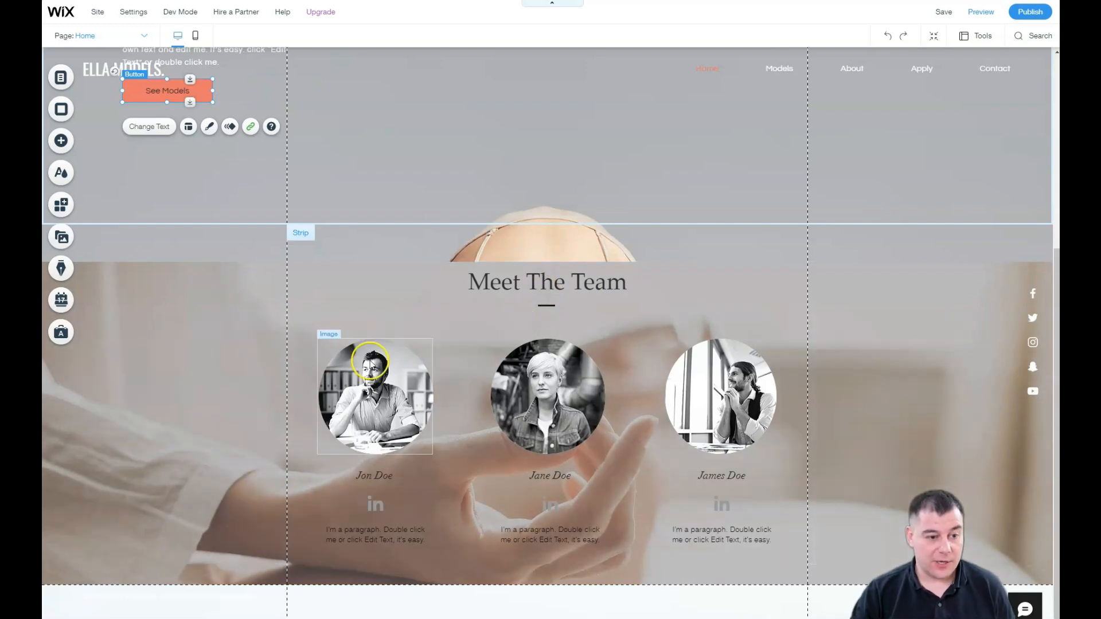
scroll(405, 367, up, 5)
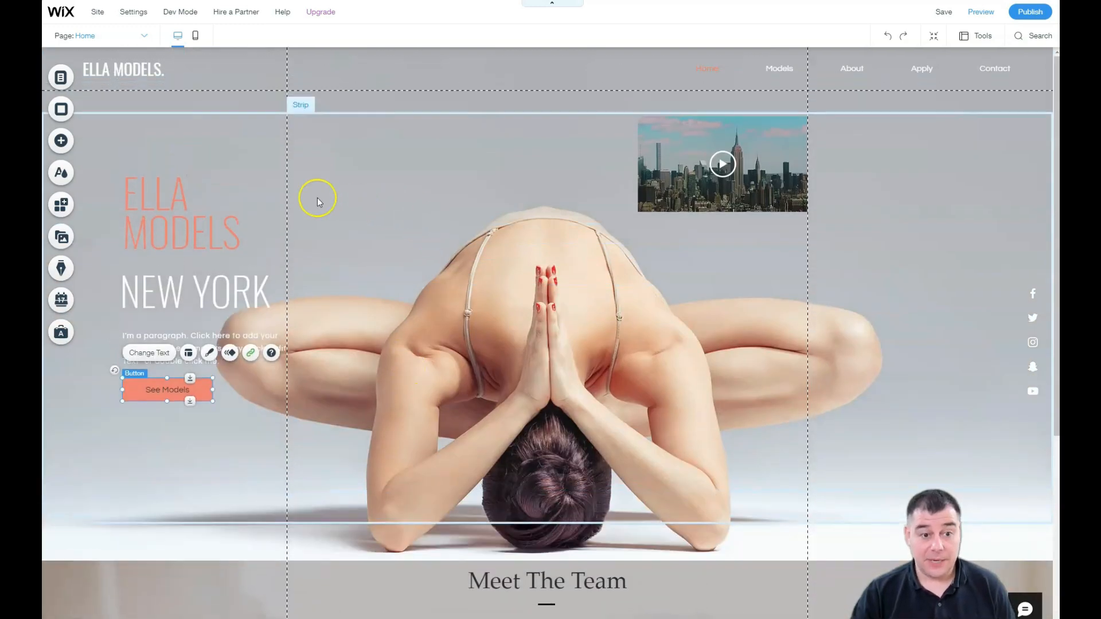
Step: Open the site colour settings, glance at Color 2, and bring up the alternative theme list
click(65, 144)
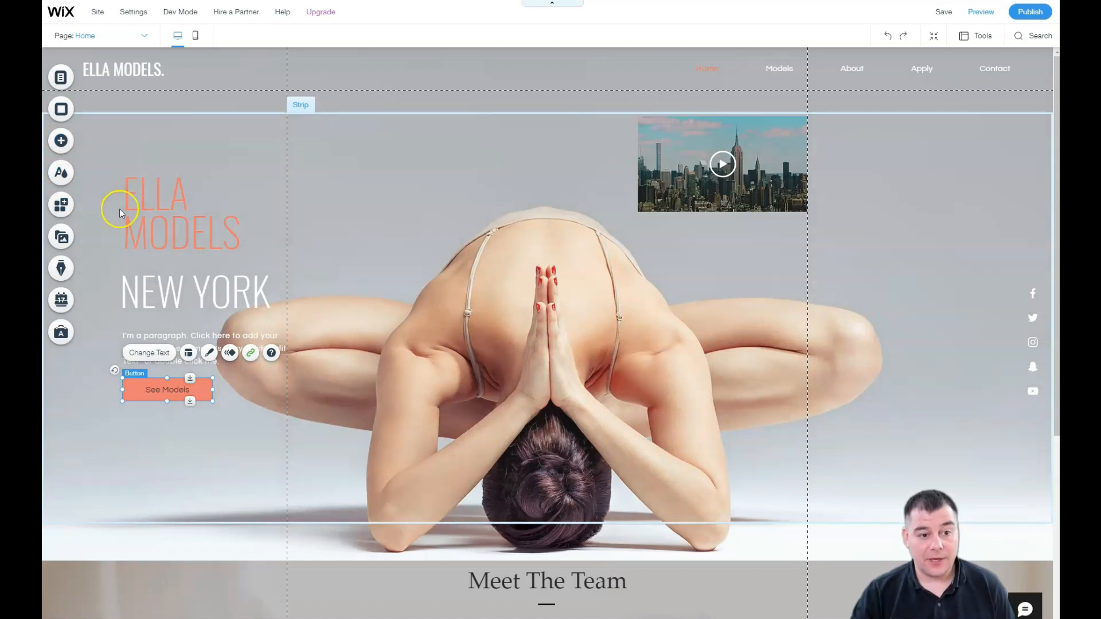
click(60, 175)
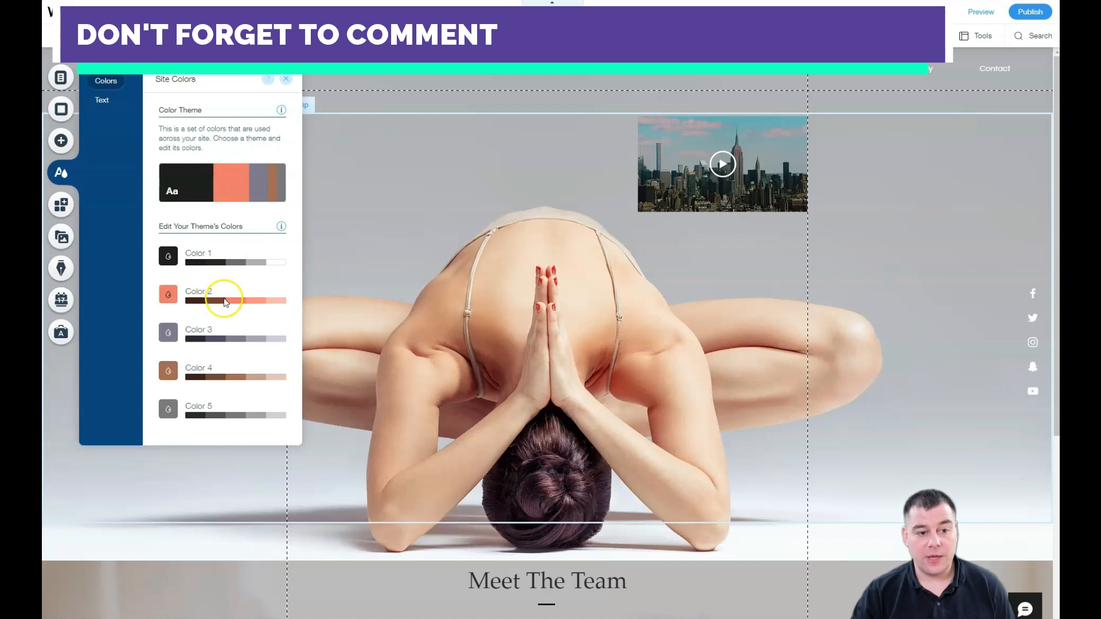
click(173, 295)
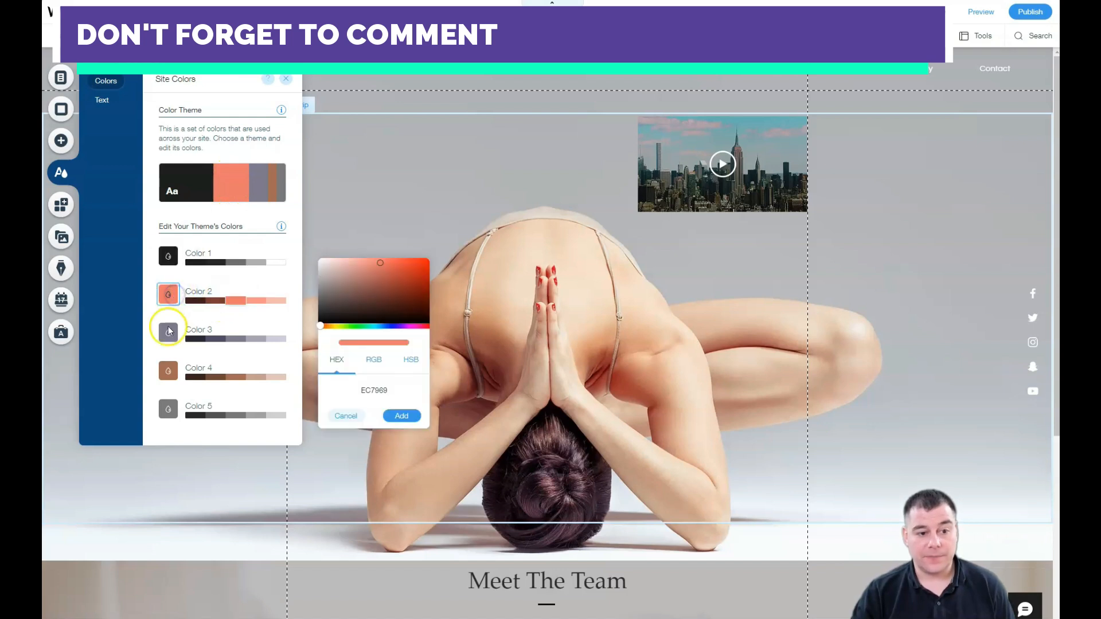
click(171, 336)
click(174, 192)
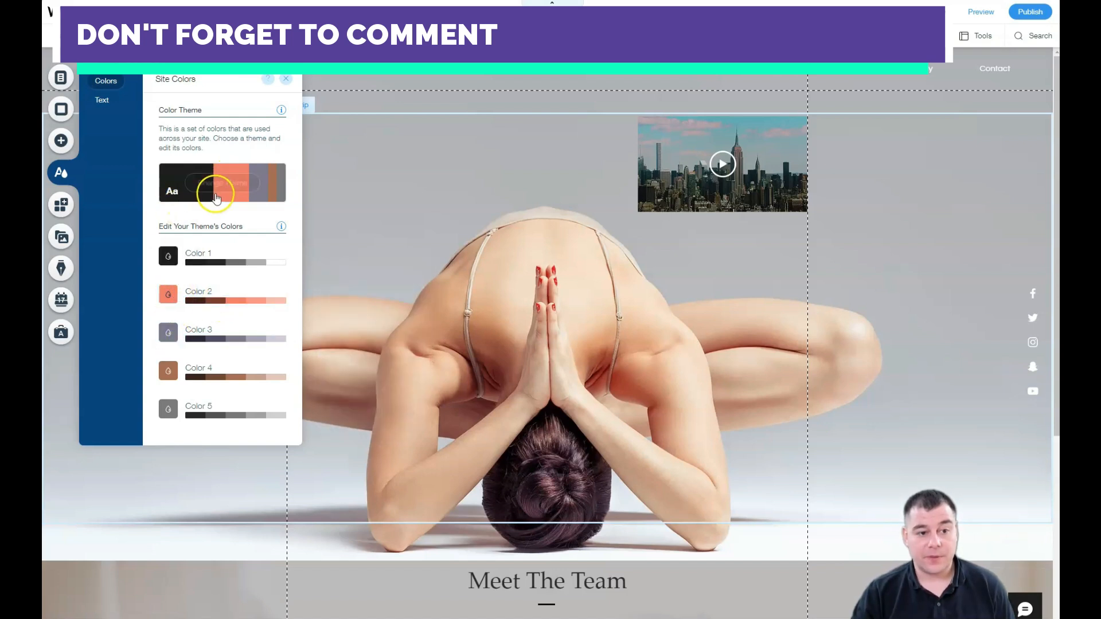
click(208, 249)
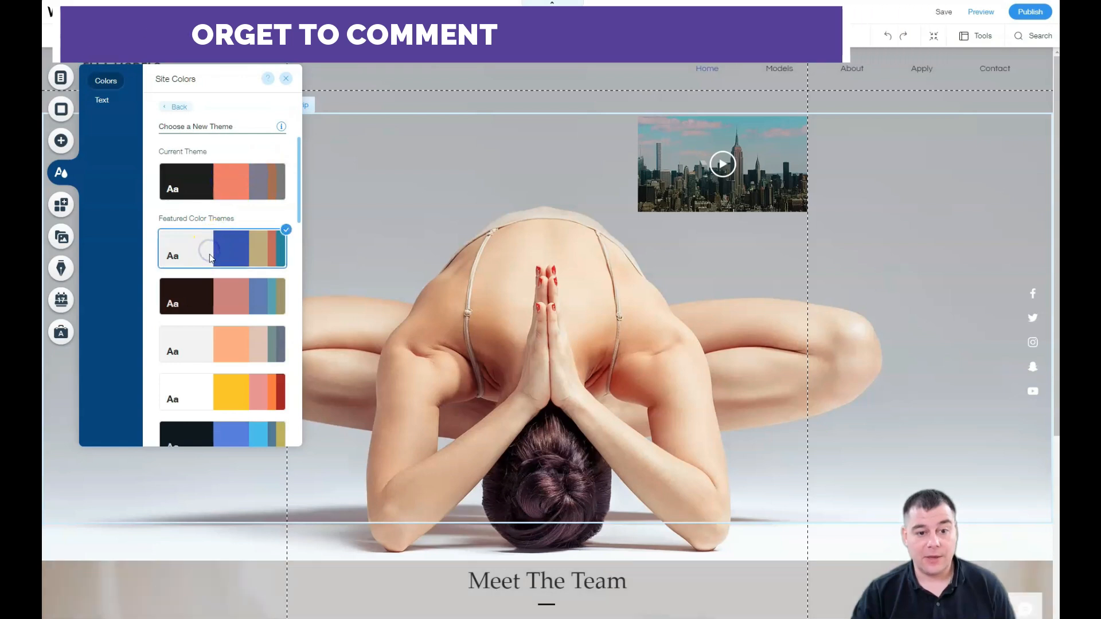
Step: Preview the brown-pink, peach, navy, grey-blue, red-teal and other early featured colour themes
click(213, 290)
click(217, 344)
scroll(218, 339, down, 3)
click(191, 237)
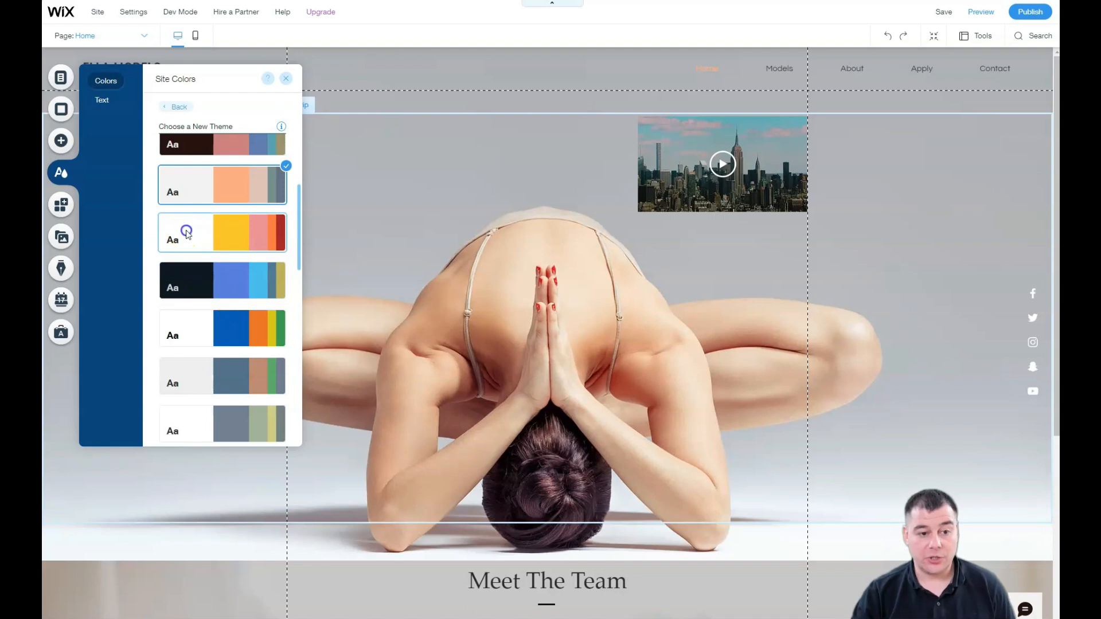
click(209, 280)
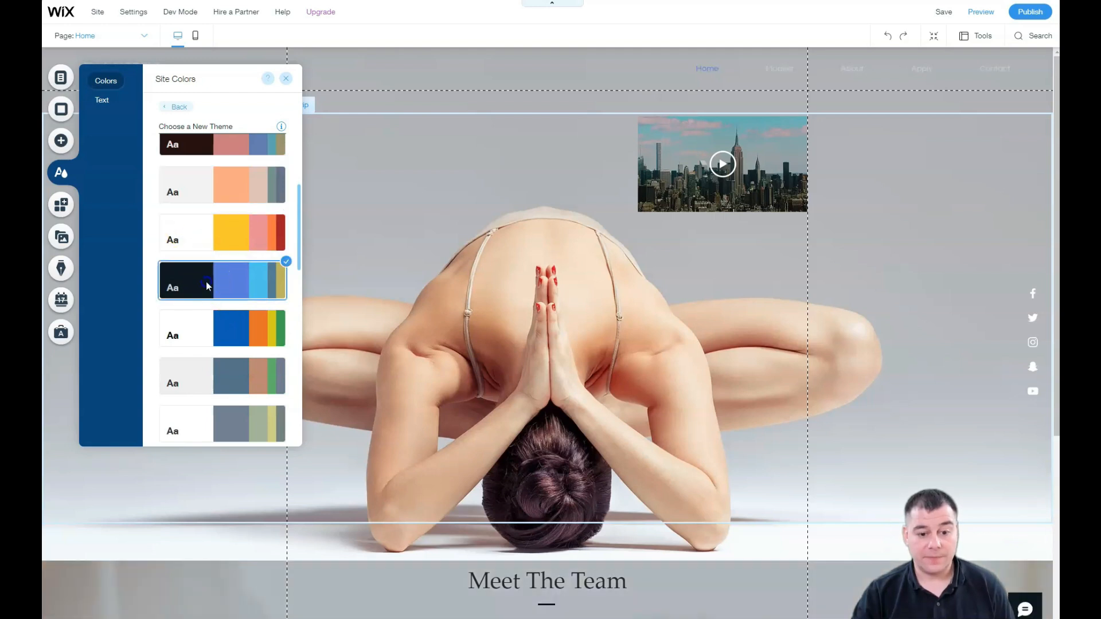
scroll(172, 226, down, 3)
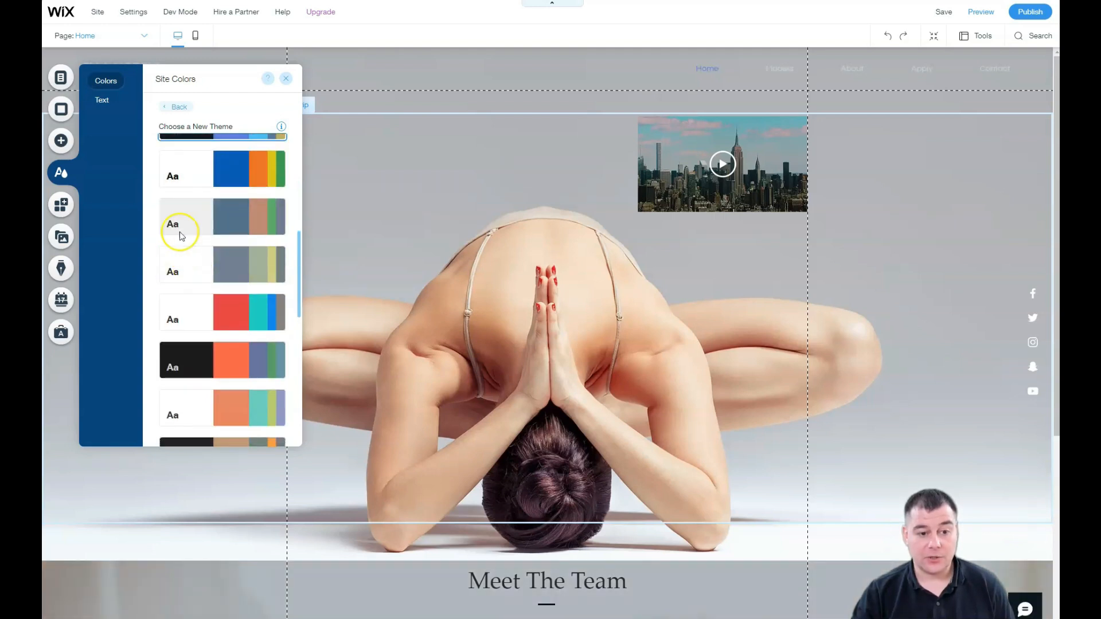
click(190, 172)
click(201, 223)
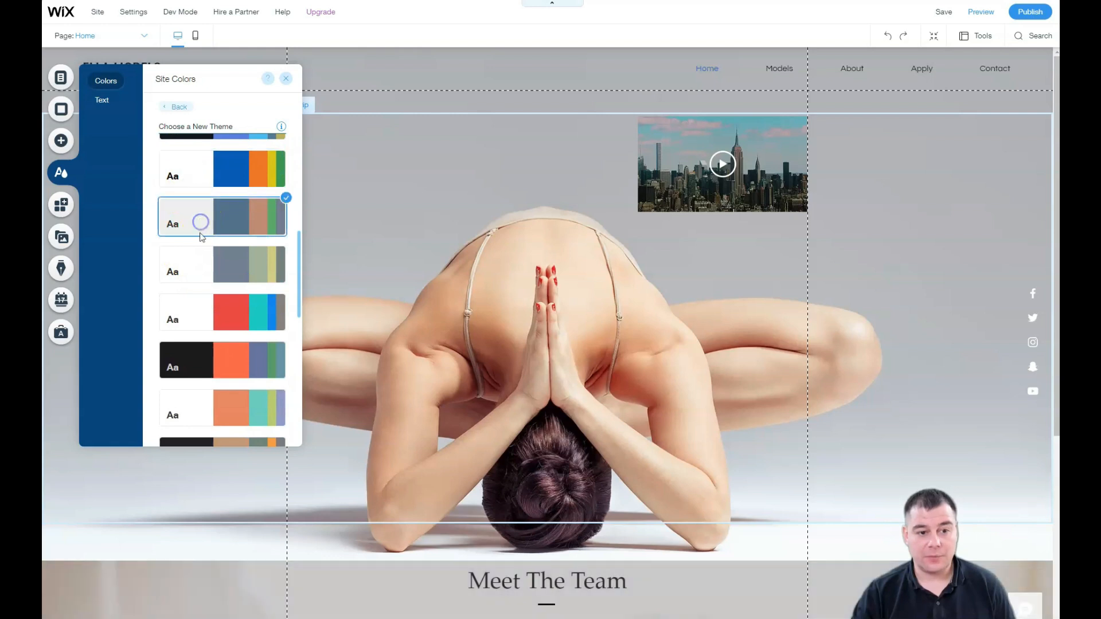
click(199, 267)
click(199, 317)
scroll(198, 312, down, 3)
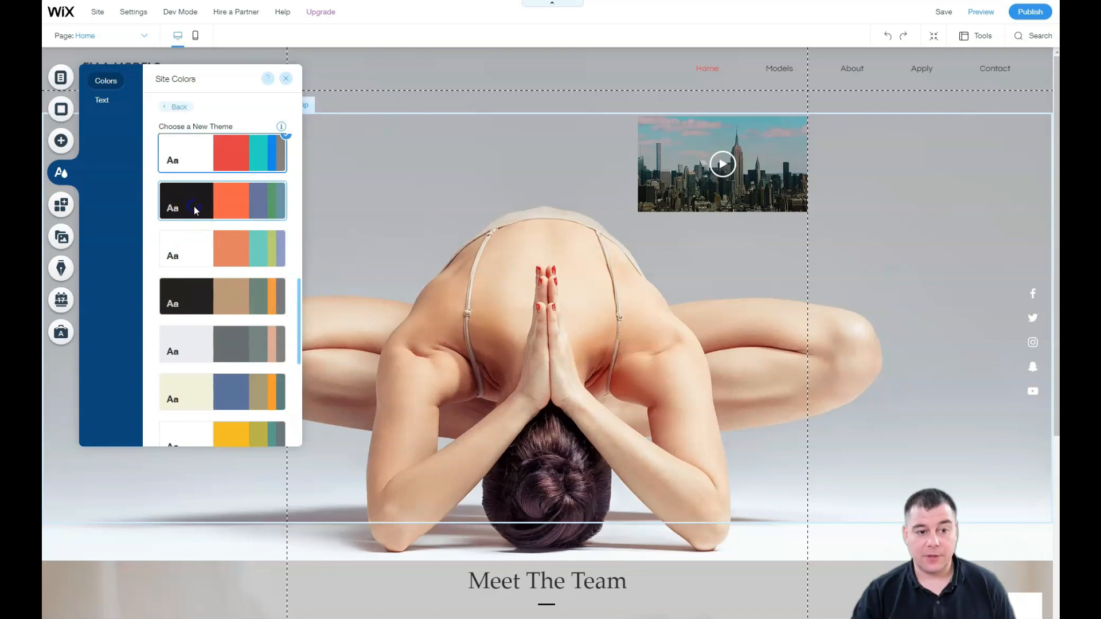
click(199, 246)
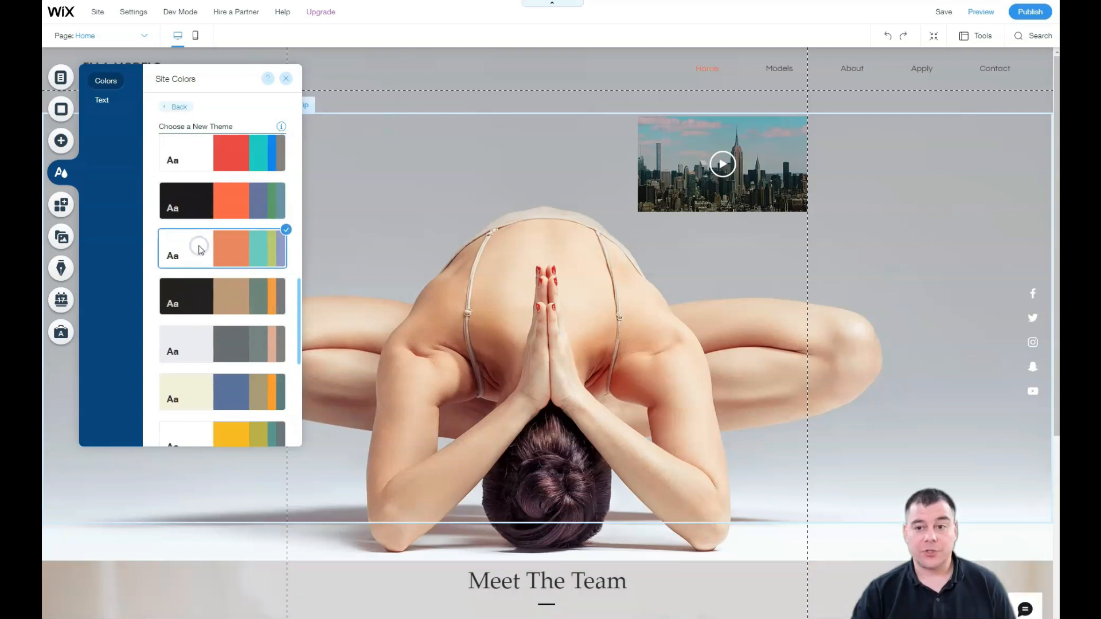
Step: Preview the remaining themes from dark-tan to grey-green, then restore the original Current Theme
scroll(199, 250, down, 2)
click(195, 192)
click(198, 247)
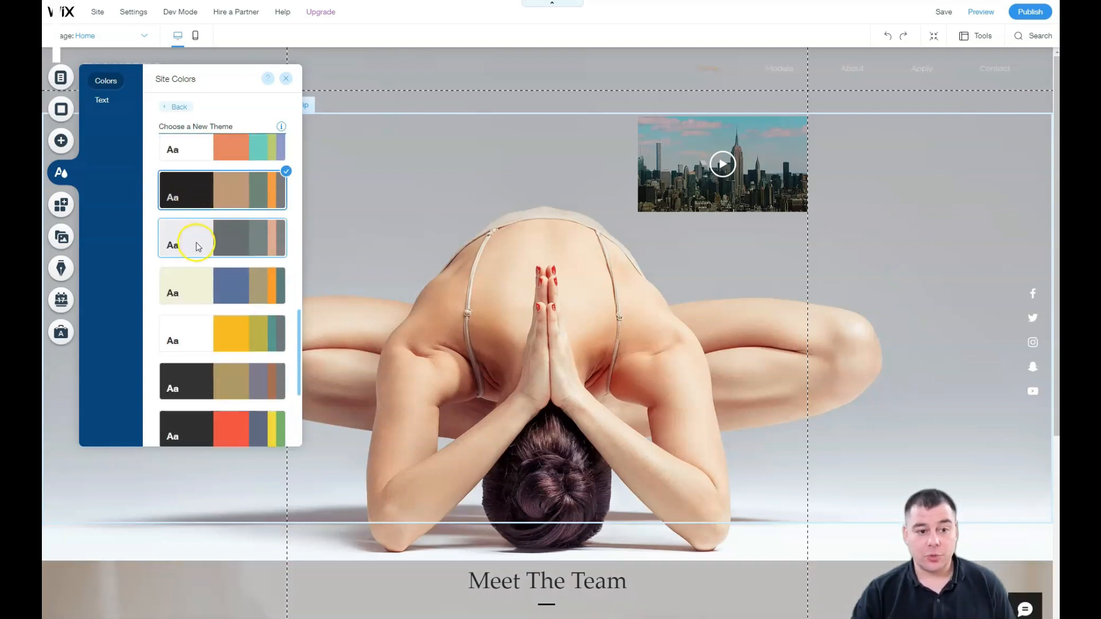
click(196, 278)
click(197, 384)
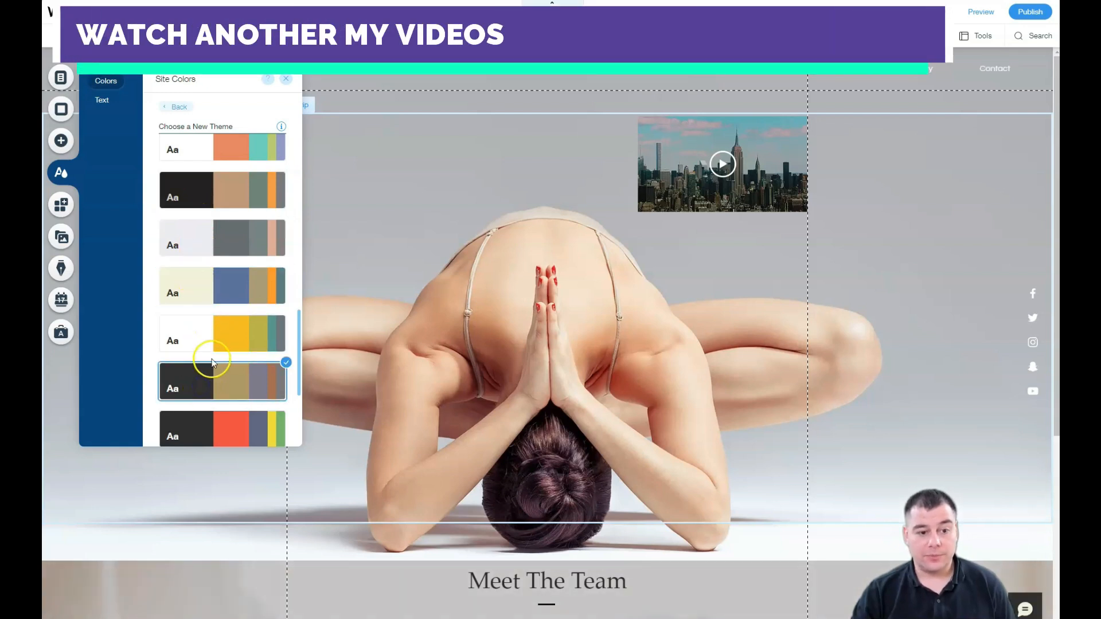
scroll(198, 344, down, 2)
click(195, 328)
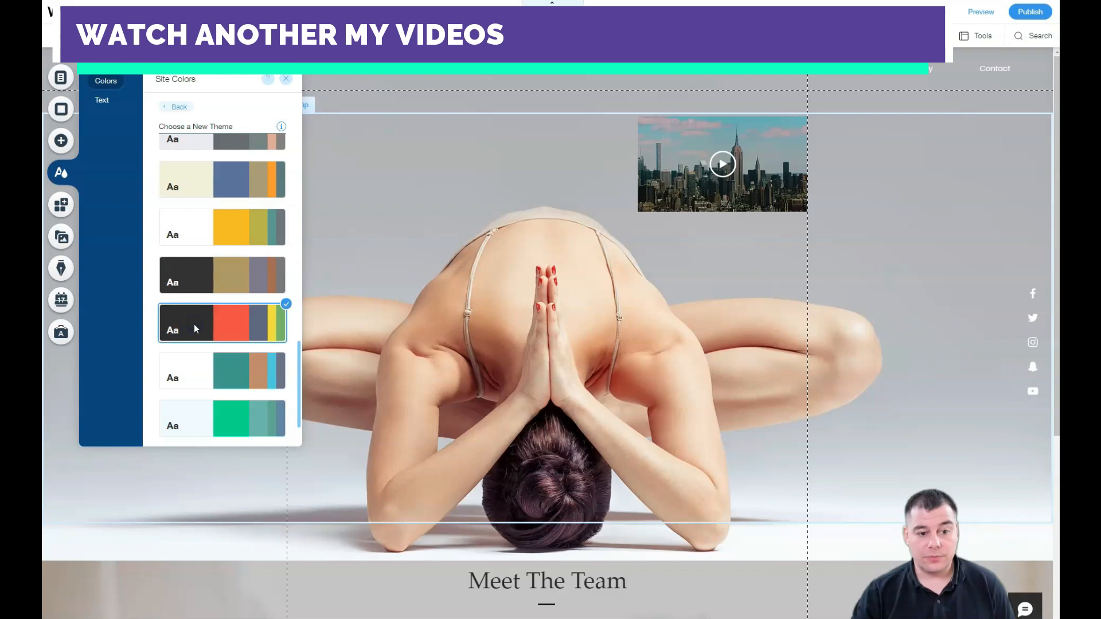
click(193, 372)
scroll(198, 367, down, 1)
click(196, 361)
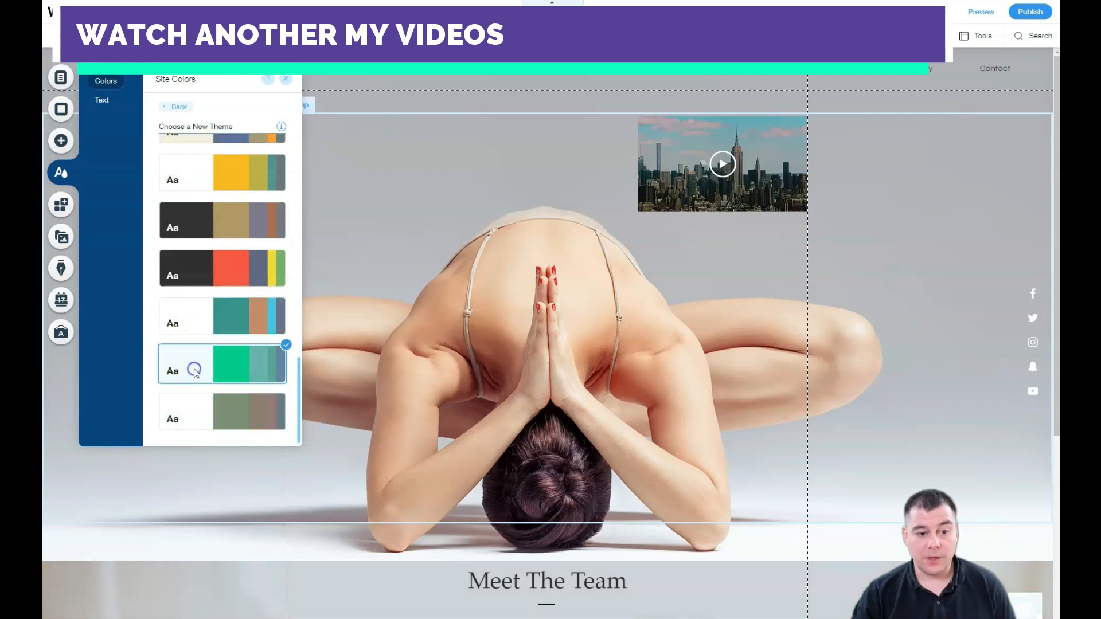
click(191, 408)
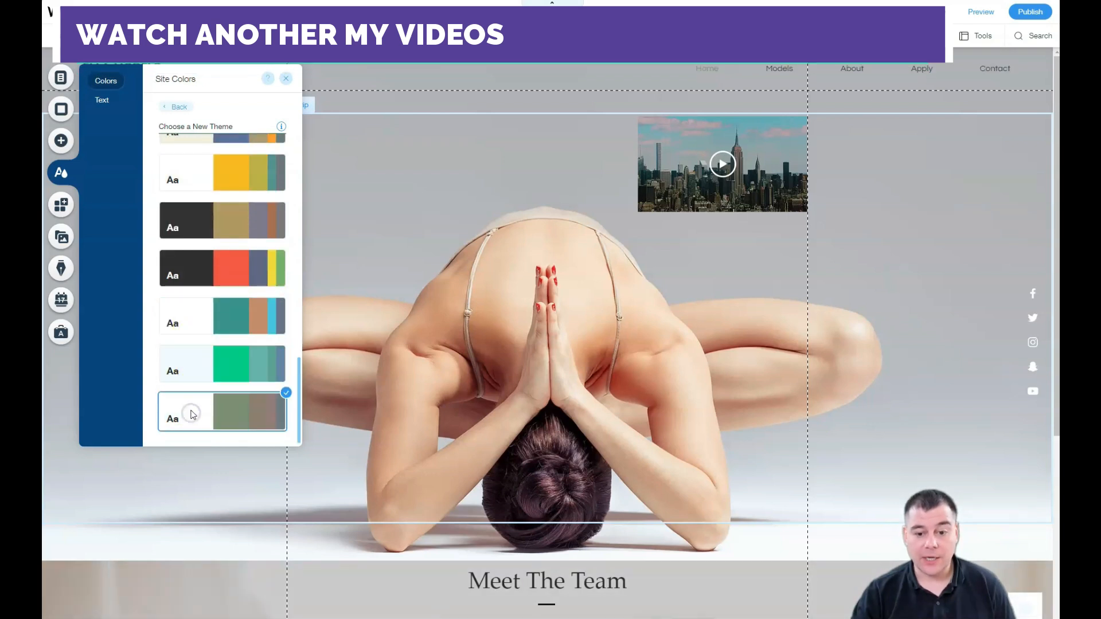
scroll(186, 243, up, 5)
scroll(186, 244, up, 8)
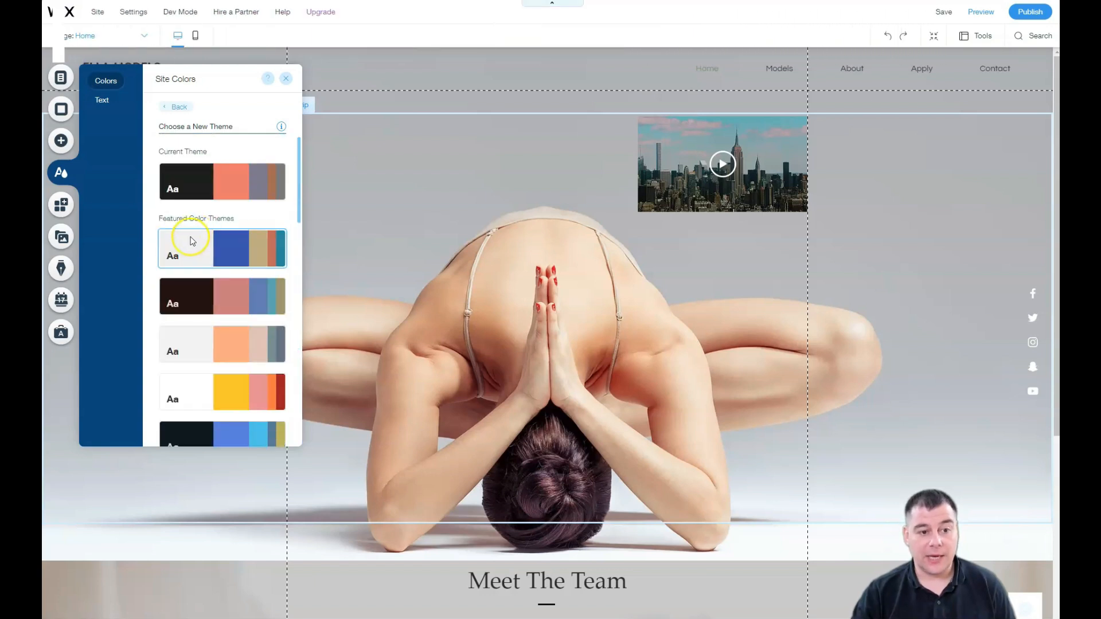
click(189, 182)
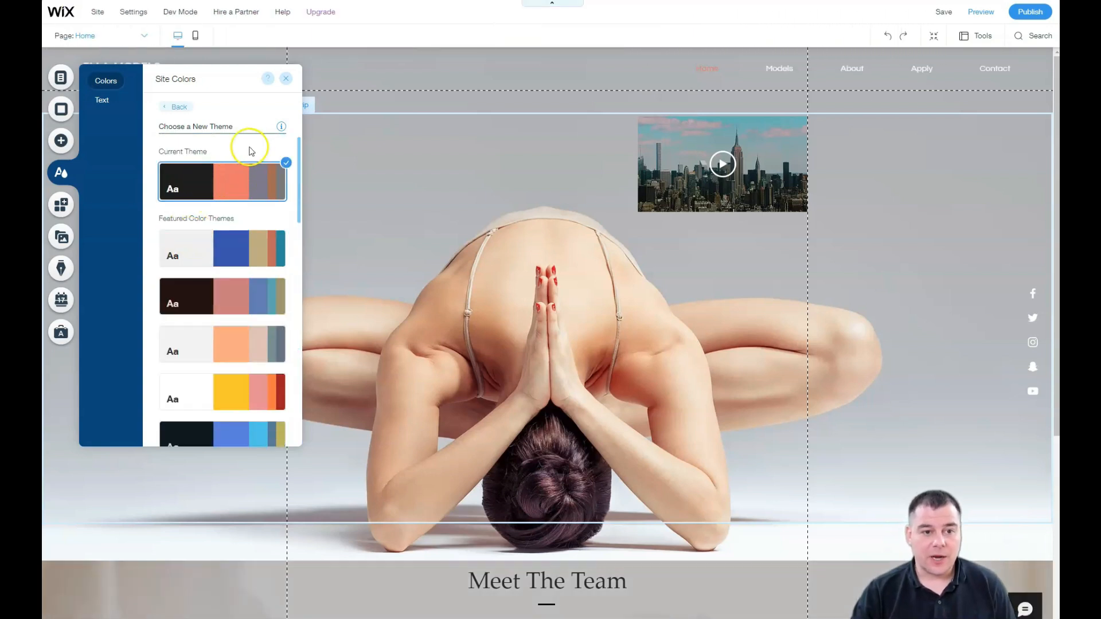
Step: Close Site Colors, look over the Ella Models home page, and select the city video player
click(285, 79)
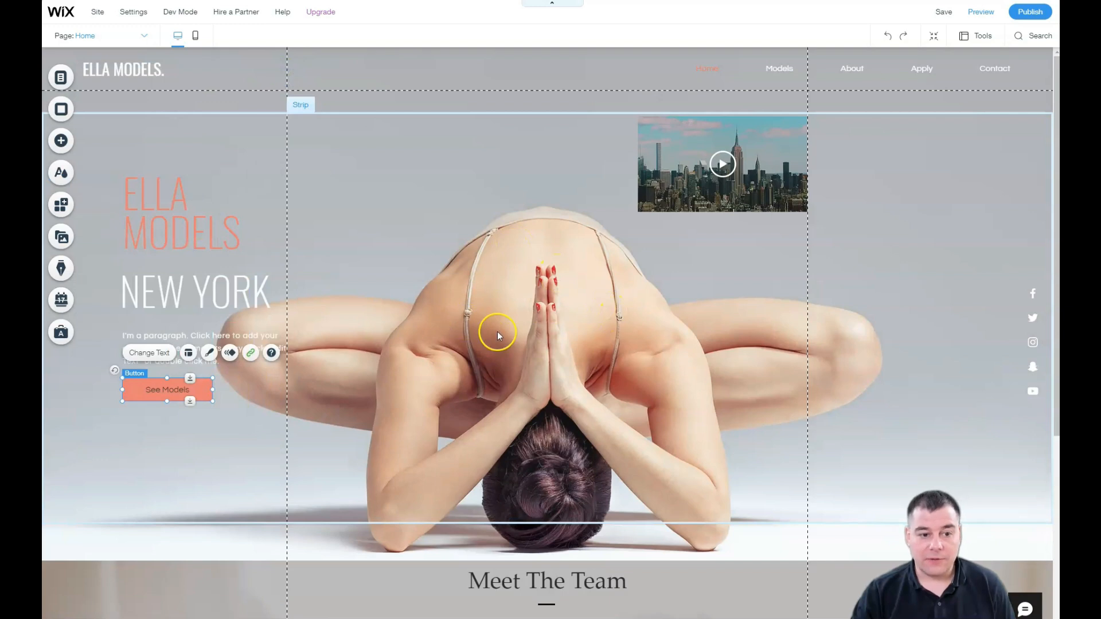
scroll(497, 332, down, 5)
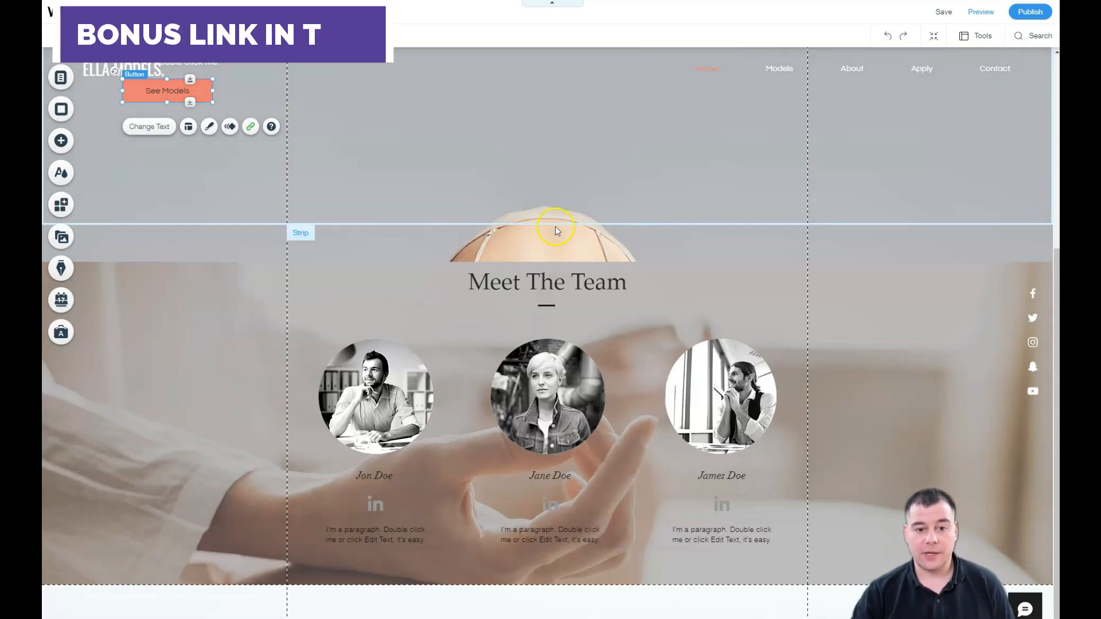
scroll(542, 237, up, 5)
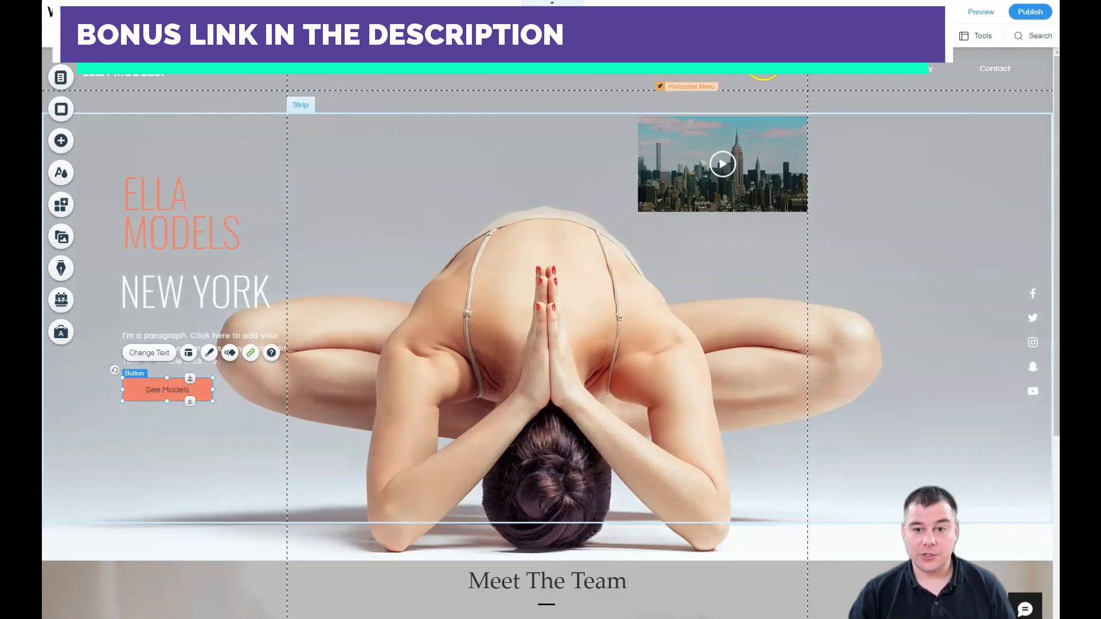
click(688, 196)
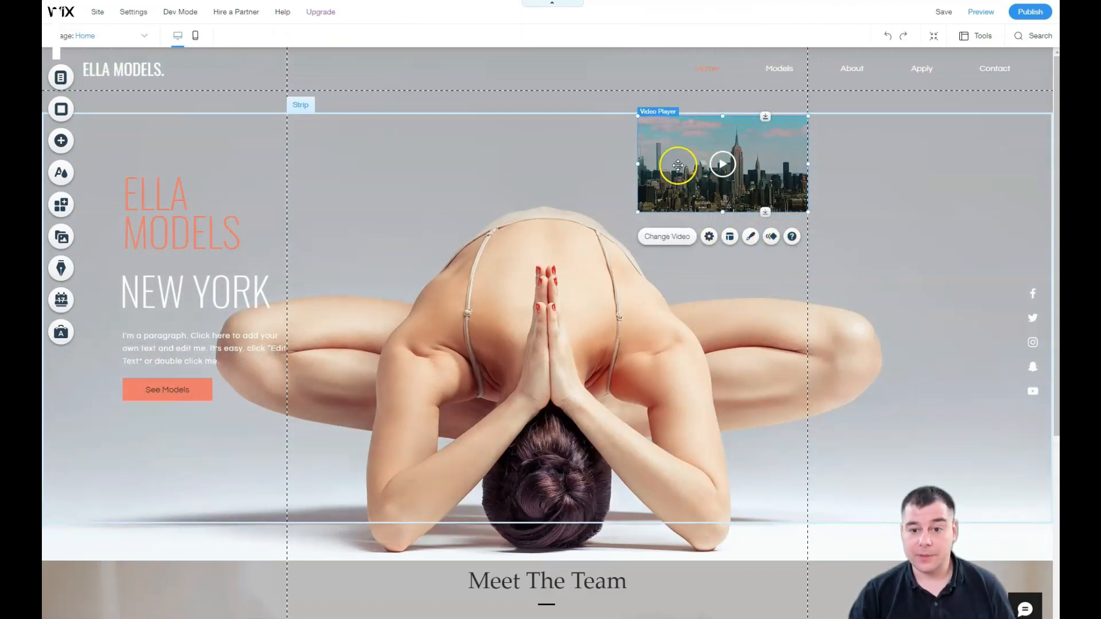
Step: Nudge the video player down, check its settings, then drag it back up near its original spot
drag(677, 174, 693, 203)
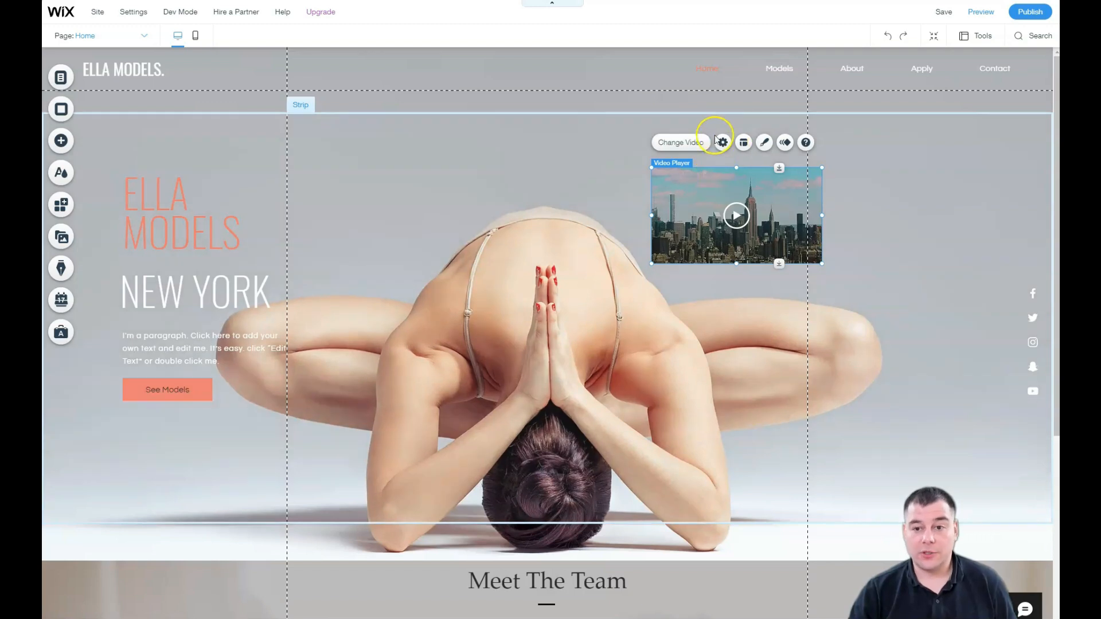
click(723, 143)
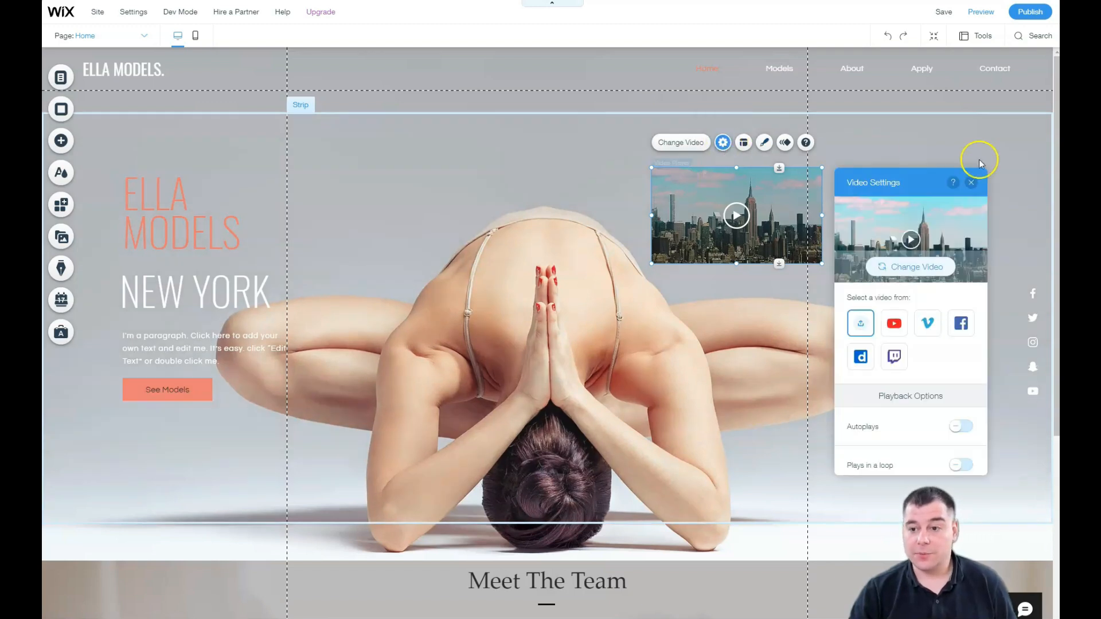
click(971, 182)
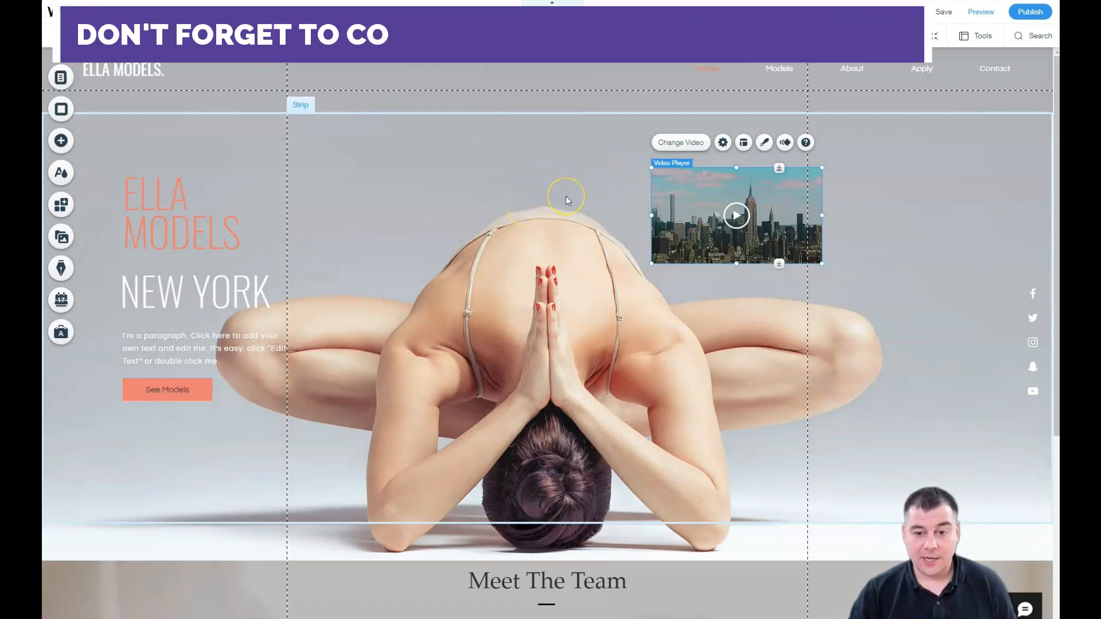
scroll(566, 196, down, 5)
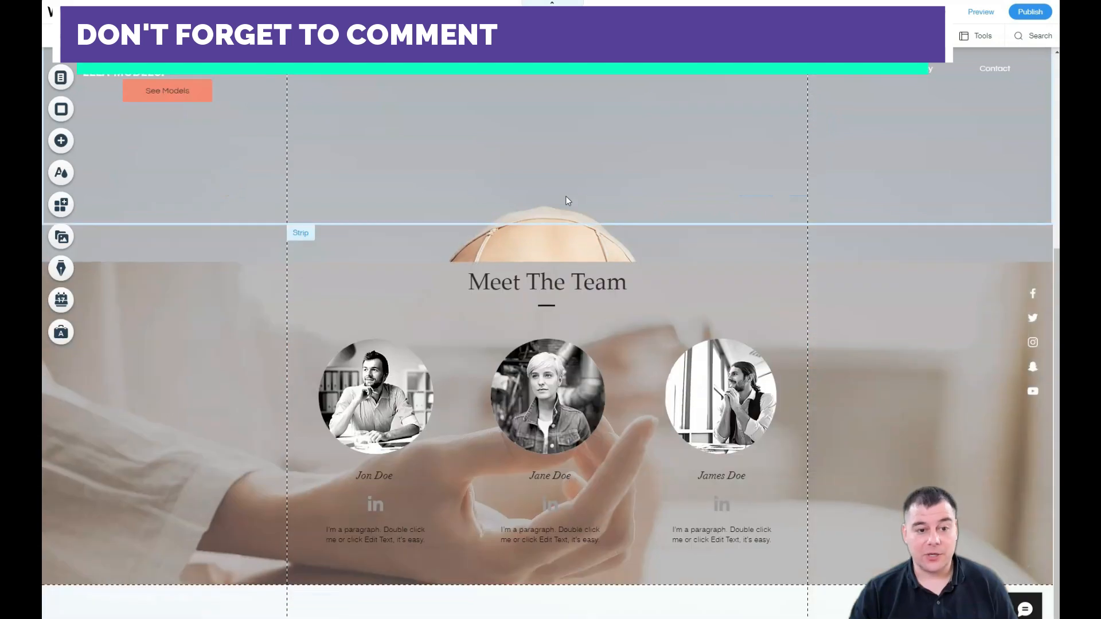
scroll(566, 196, up, 5)
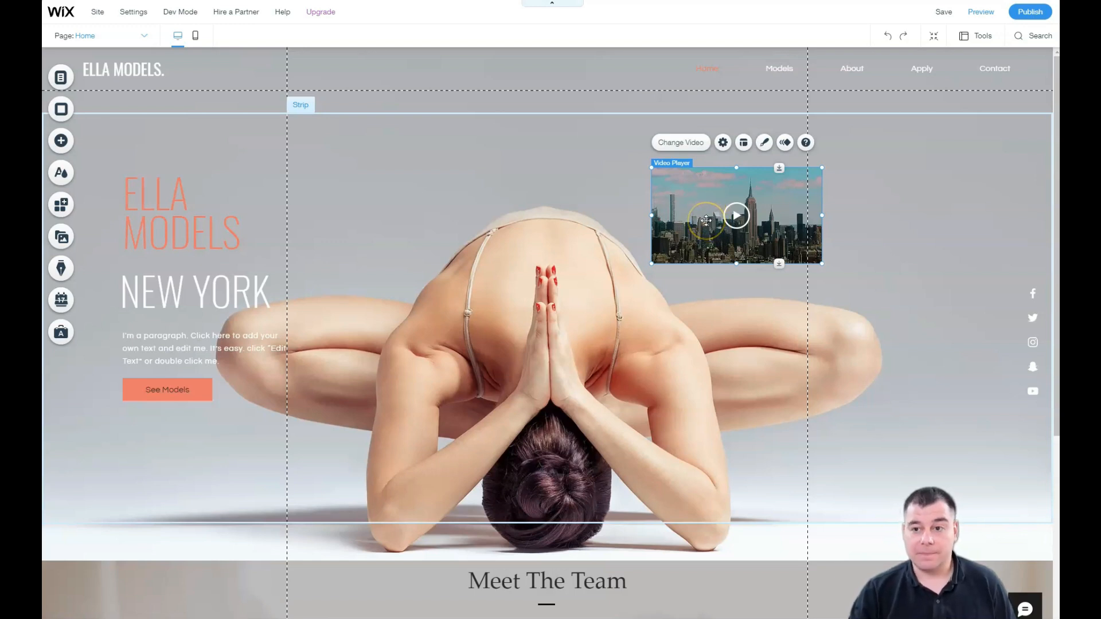
mouse_move(687, 235)
mouse_down()
mouse_move(685, 252)
mouse_move(688, 202)
mouse_up()
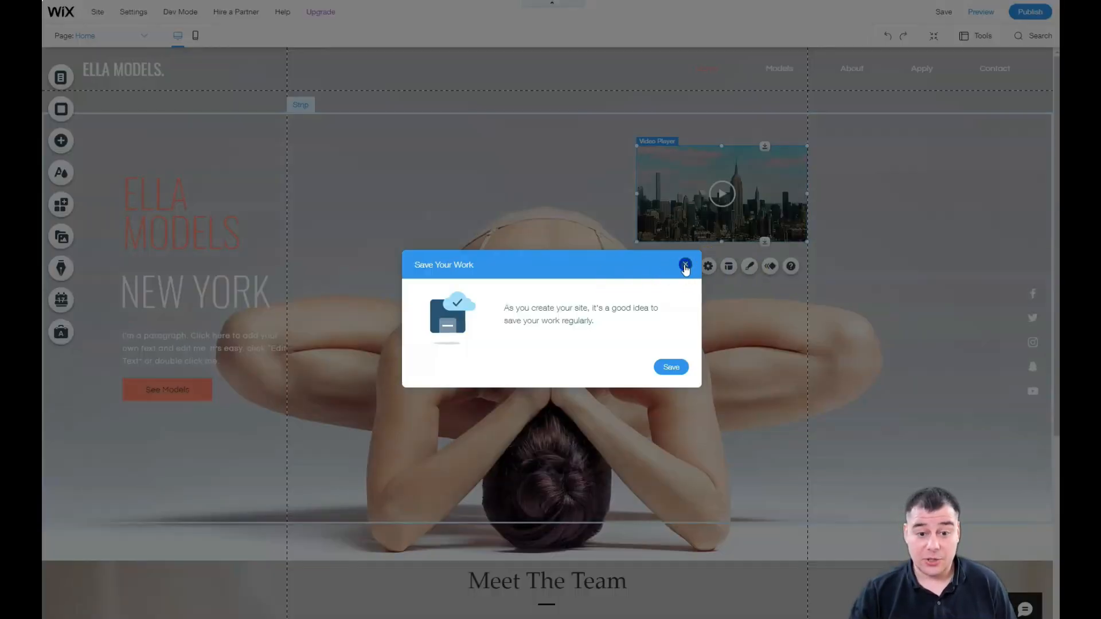
Step: Dismiss the Save Your Work reminder and delete the skyline video player from the hero
click(685, 265)
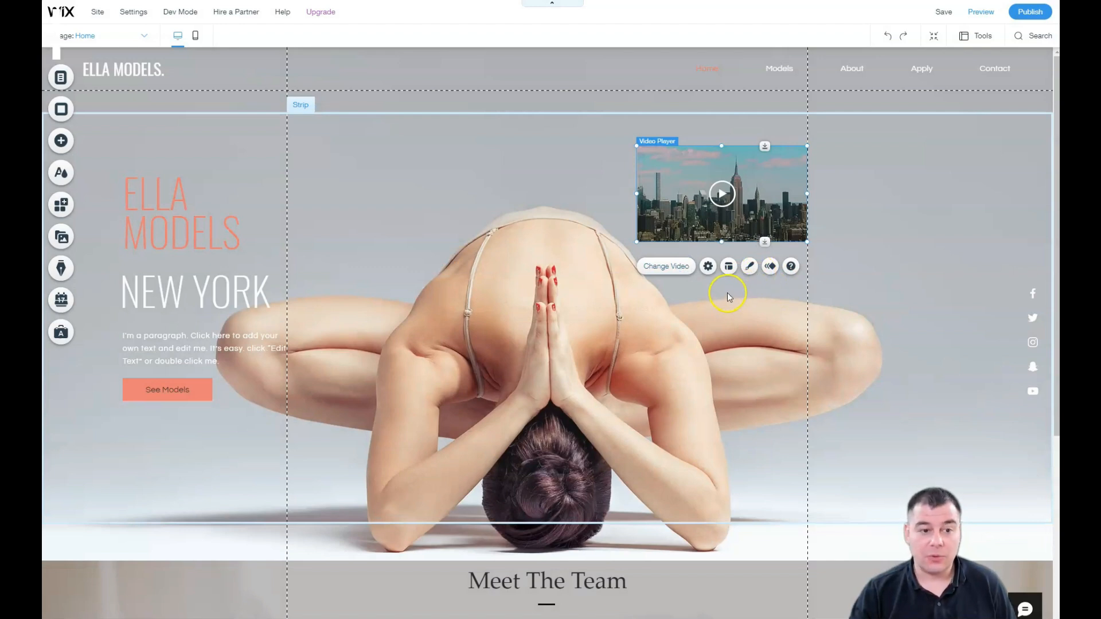
right_click(685, 201)
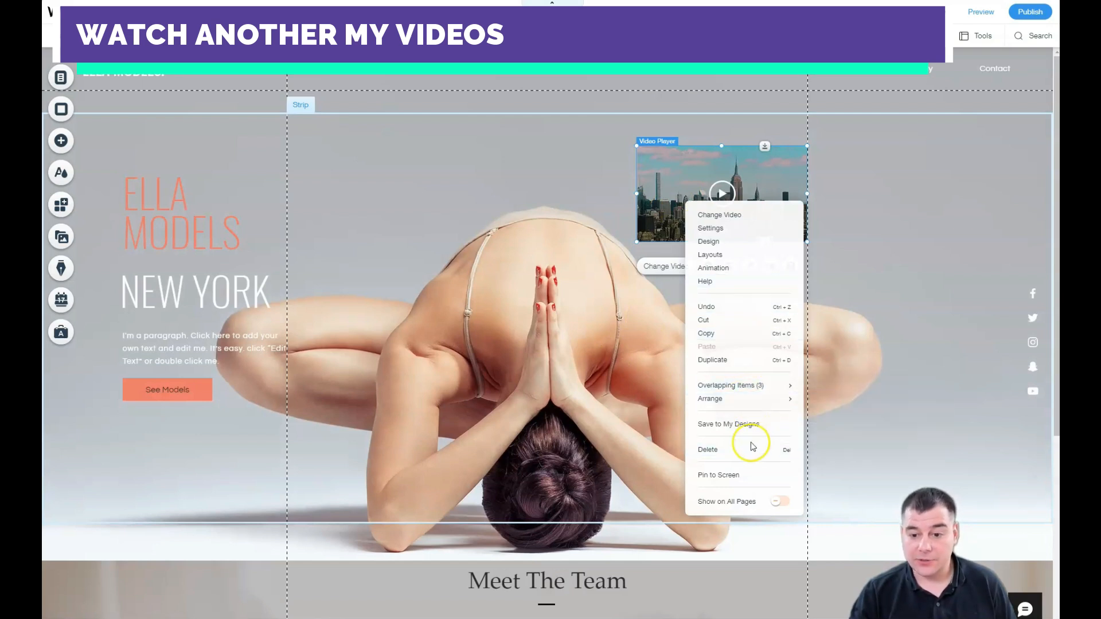
click(729, 450)
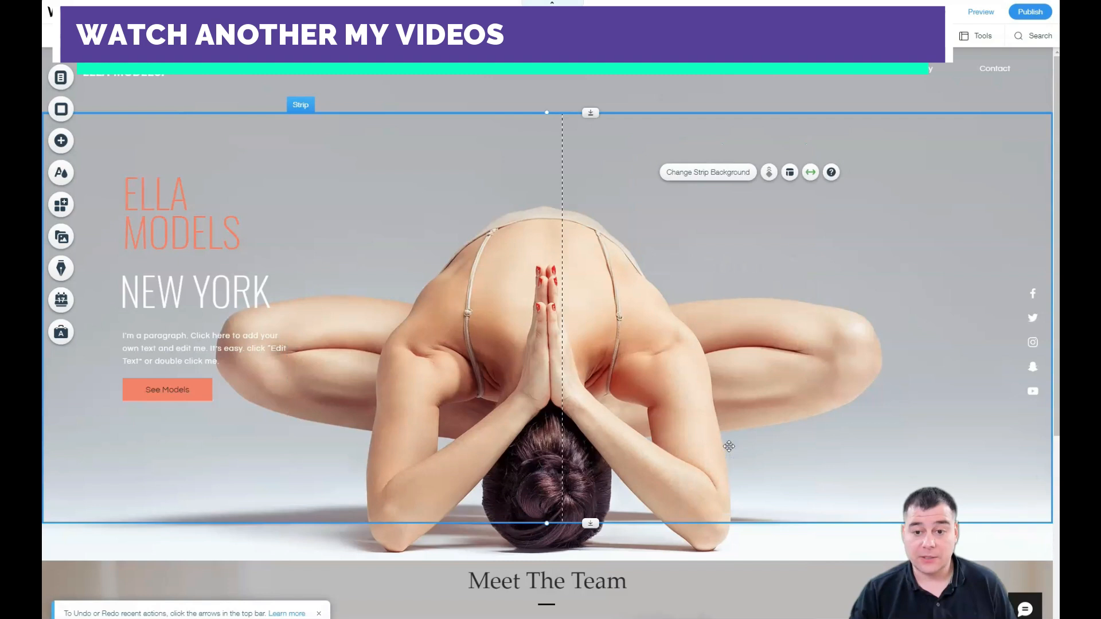
scroll(488, 289, down, 3)
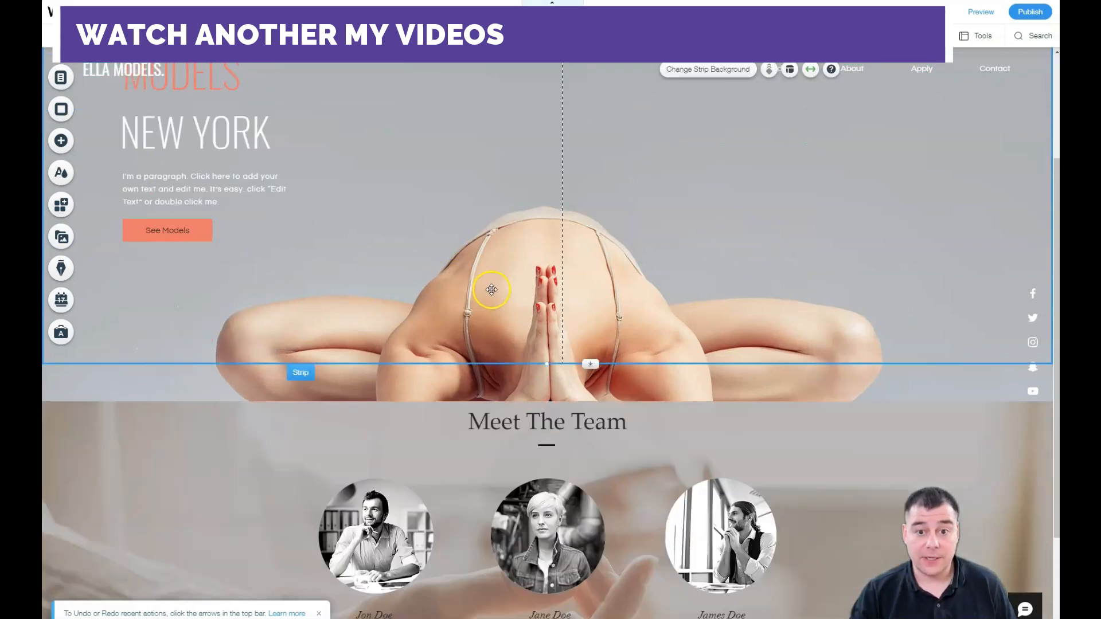
scroll(489, 288, up, 3)
scroll(492, 296, down, 4)
scroll(494, 299, down, 1)
scroll(494, 299, up, 4)
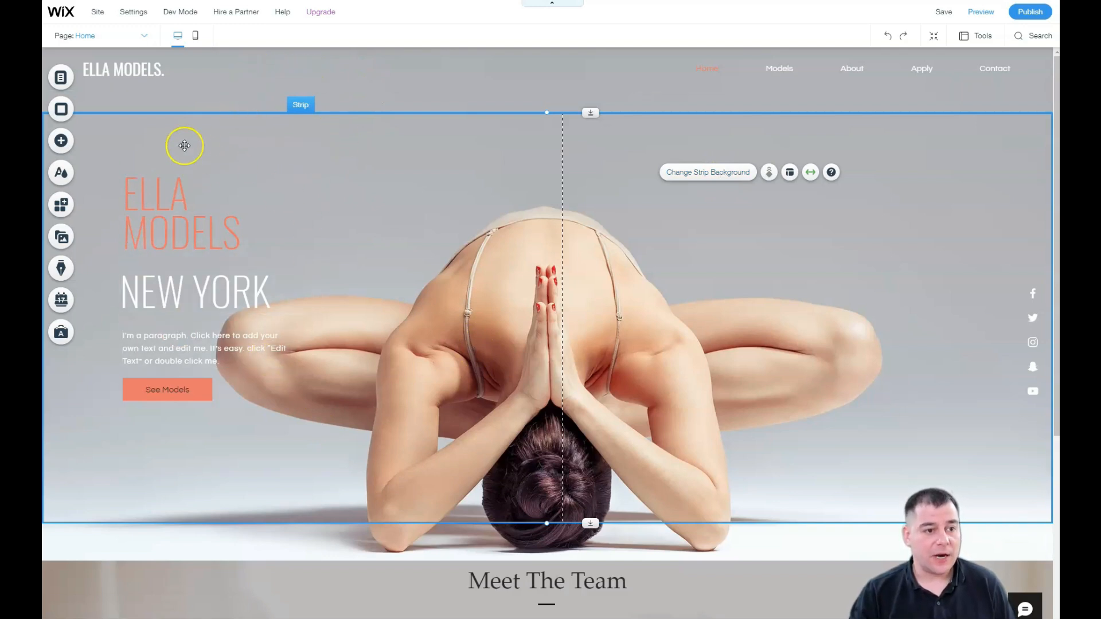
Step: Open the Wix App Market and scroll through its recommended and trending app listings
click(61, 205)
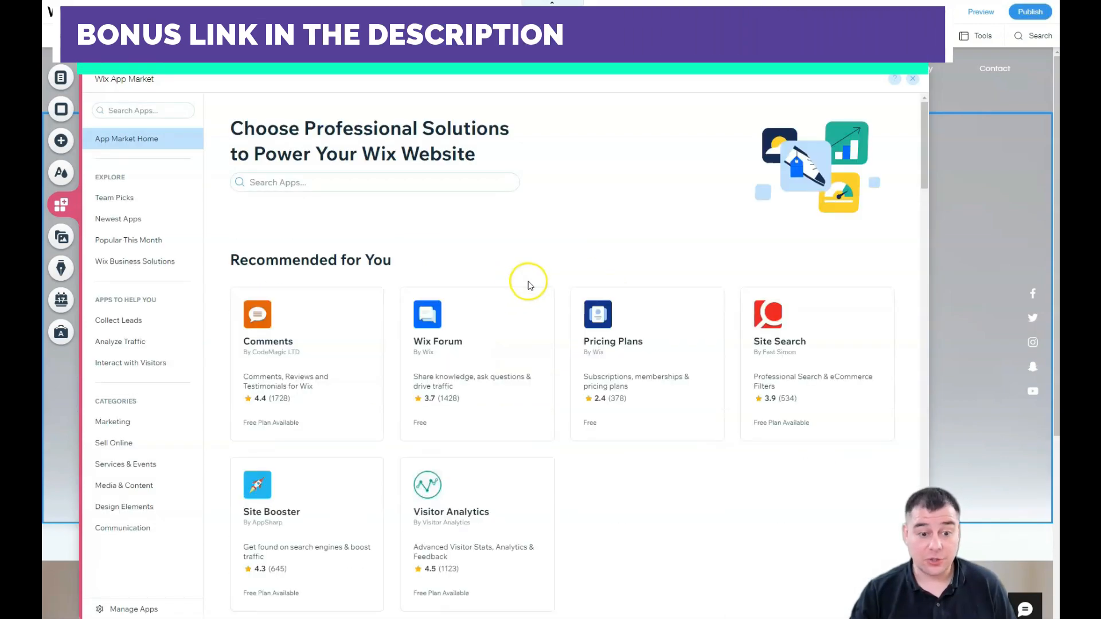
scroll(645, 442, down, 3)
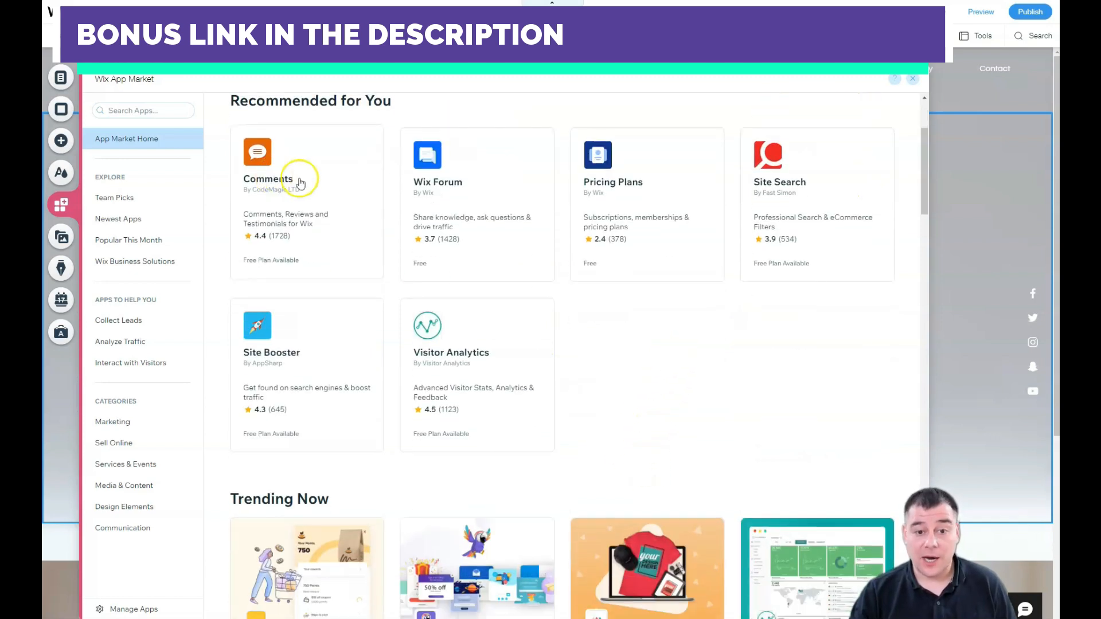
scroll(605, 239, down, 6)
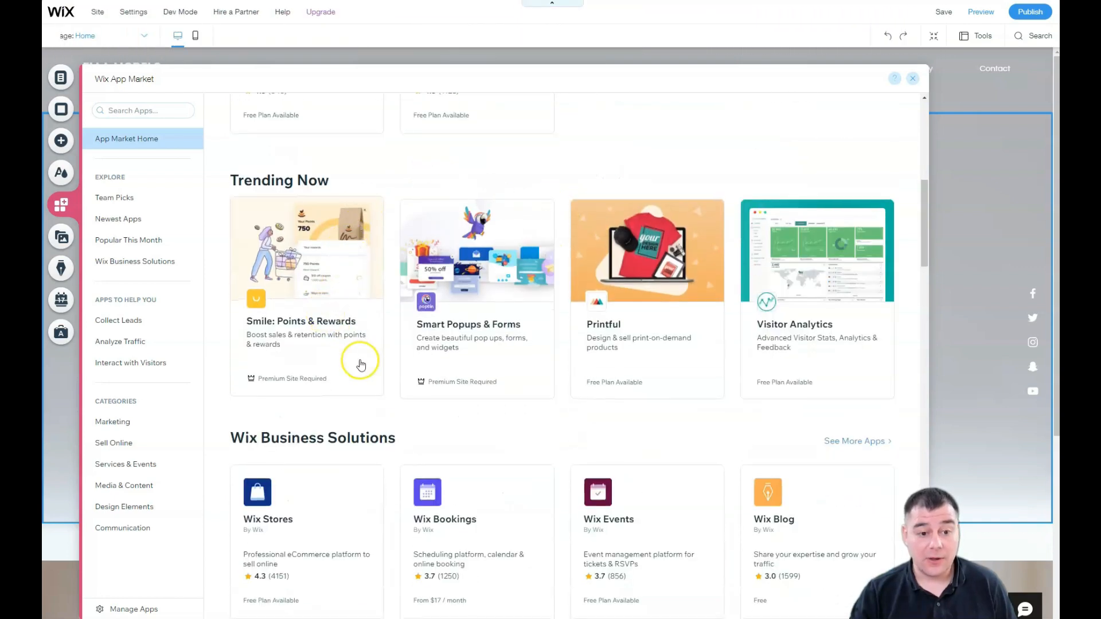
scroll(573, 275, down, 3)
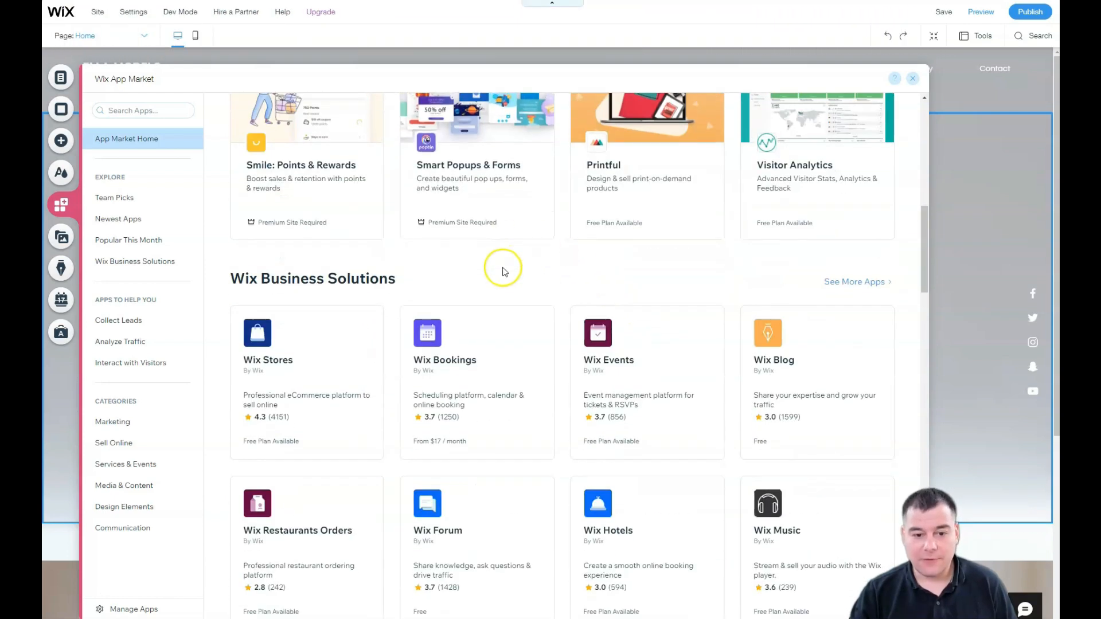
scroll(498, 241, down, 3)
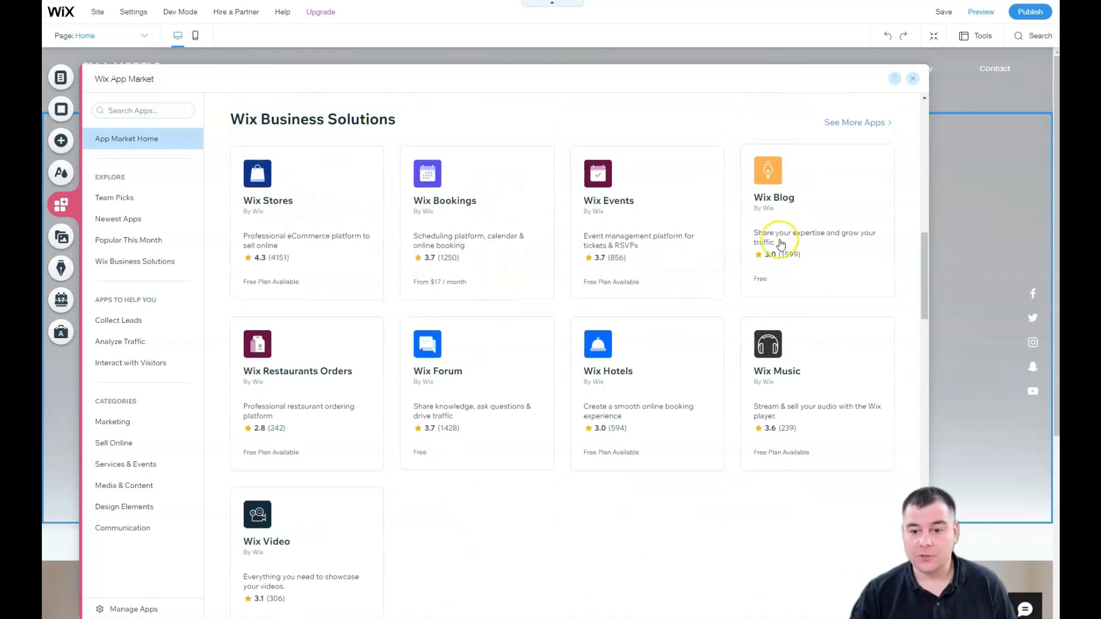
scroll(651, 258, down, 3)
scroll(345, 200, down, 2)
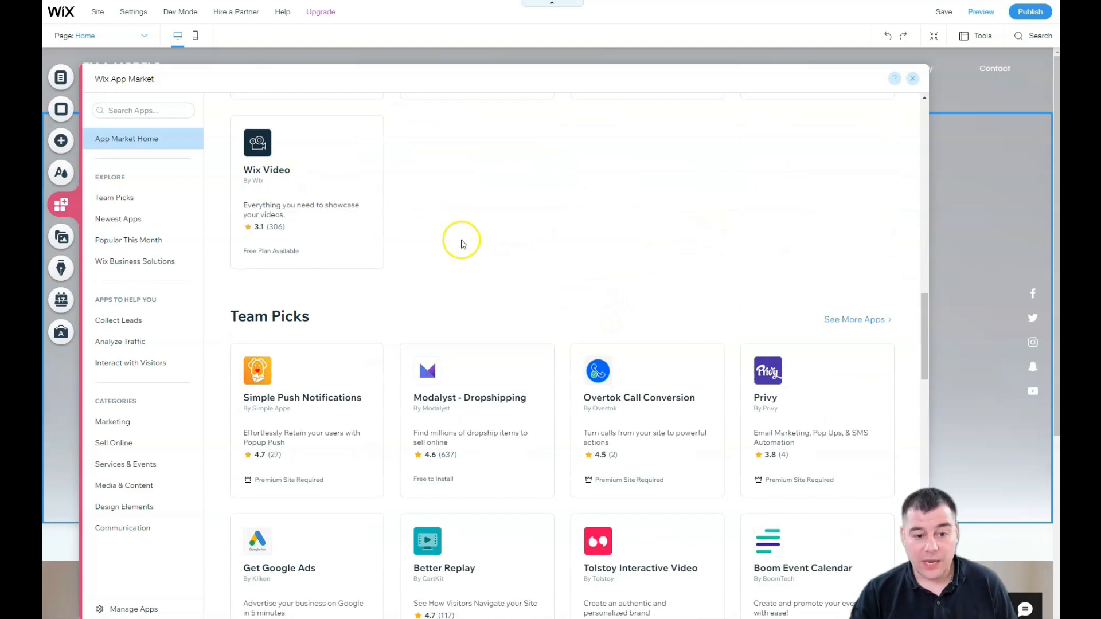
scroll(467, 226, down, 2)
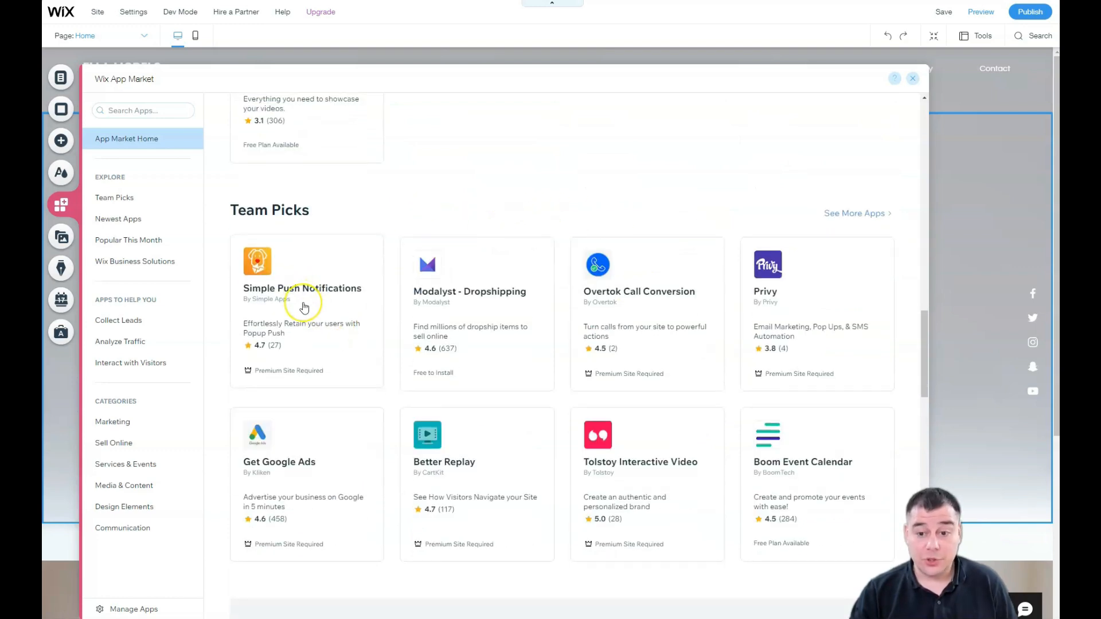
scroll(303, 304, down, 4)
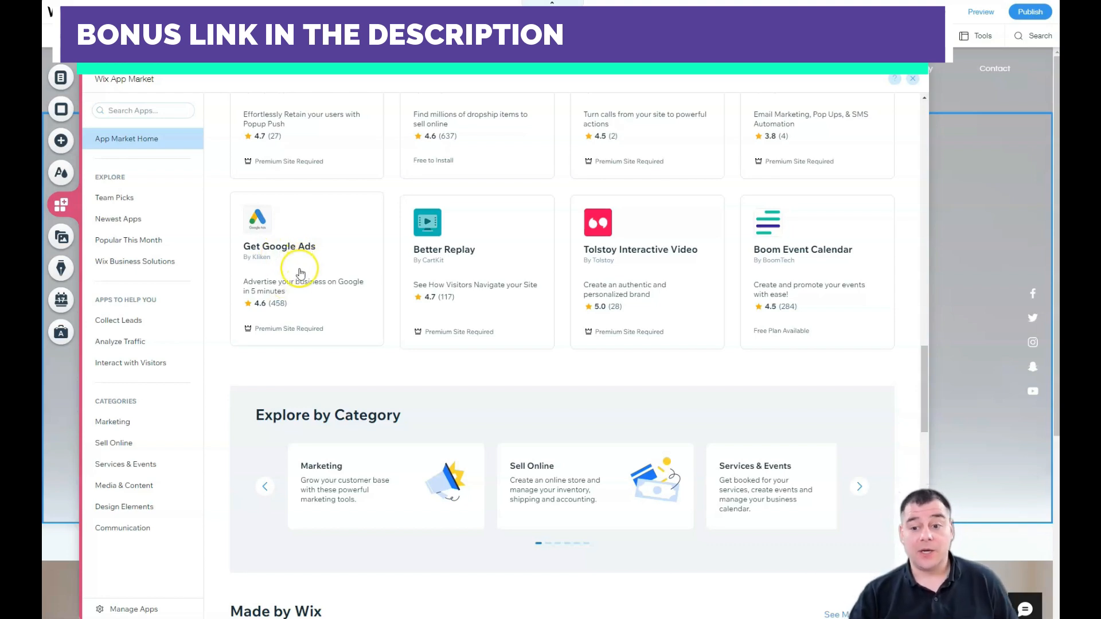
Step: Scroll through the remaining business, team-pick and social listings, then close the App Market
scroll(303, 269, down, 7)
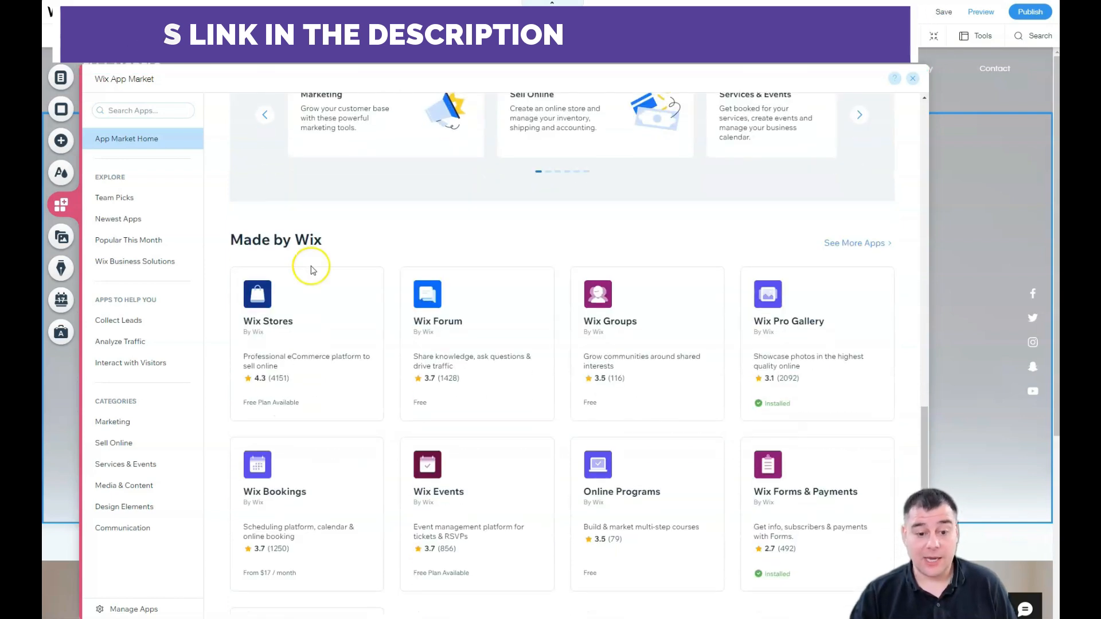
scroll(313, 270, down, 2)
scroll(315, 270, down, 9)
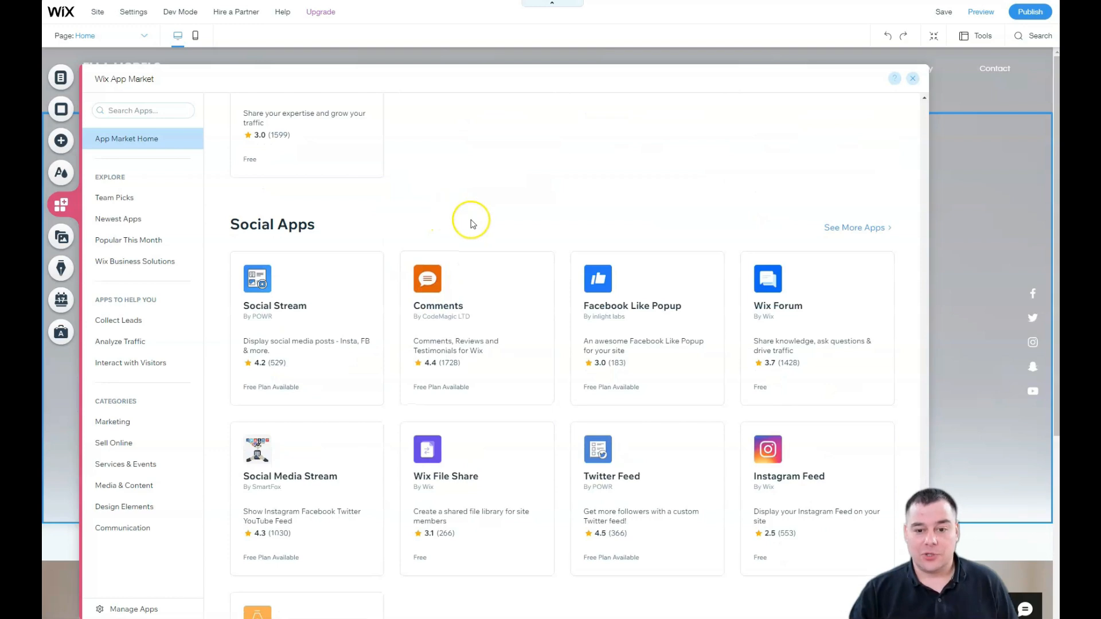
scroll(469, 221, down, 1)
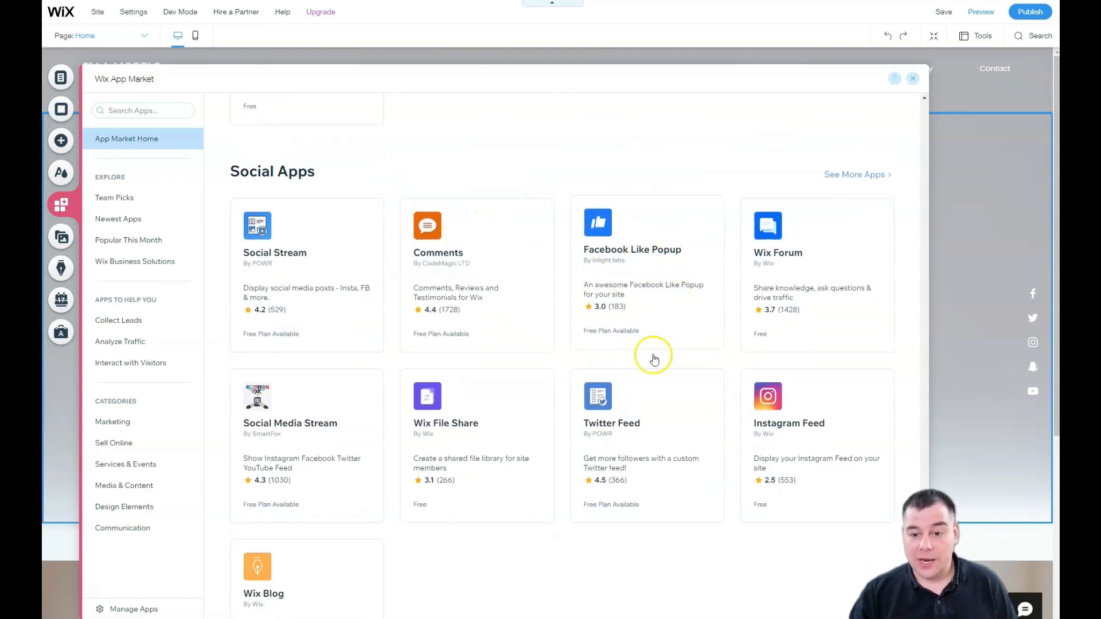
scroll(806, 437, down, 2)
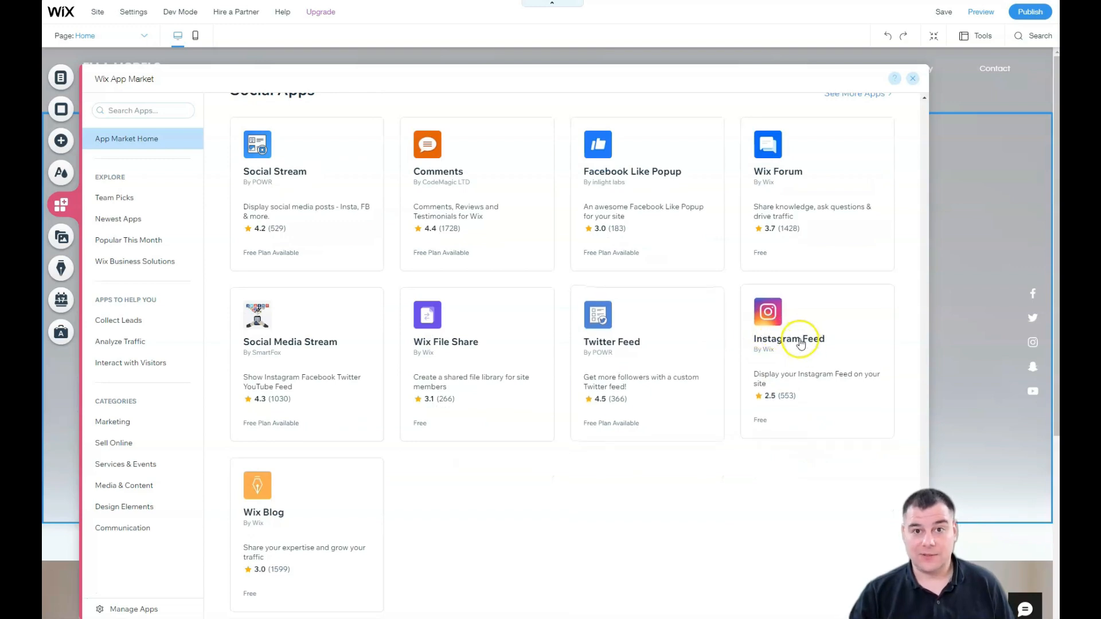
scroll(800, 342, up, 15)
scroll(619, 351, up, 10)
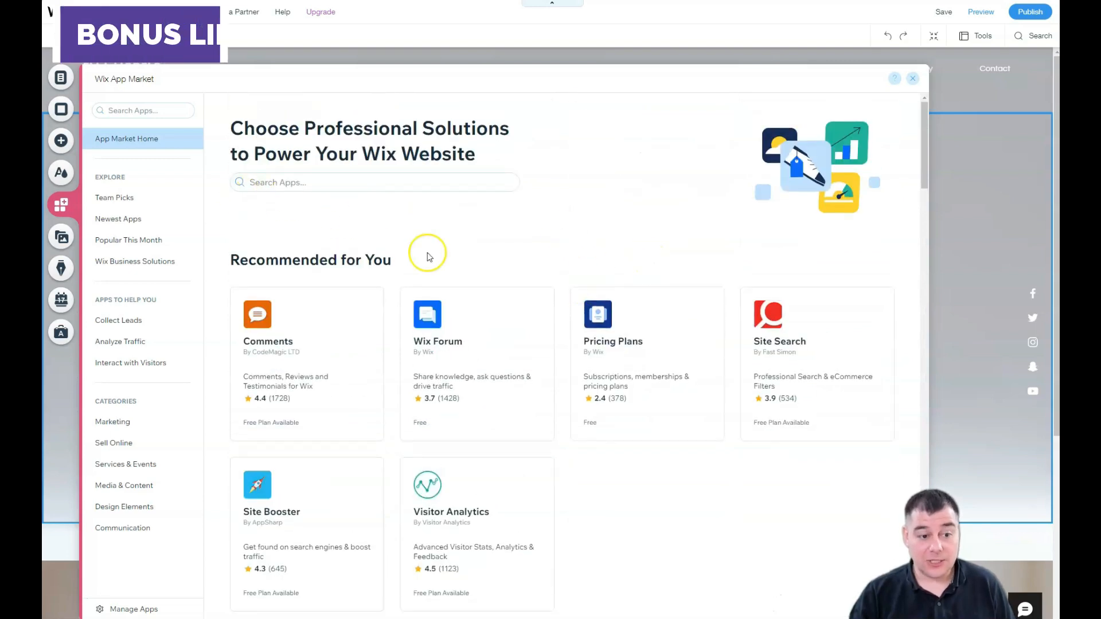
click(913, 79)
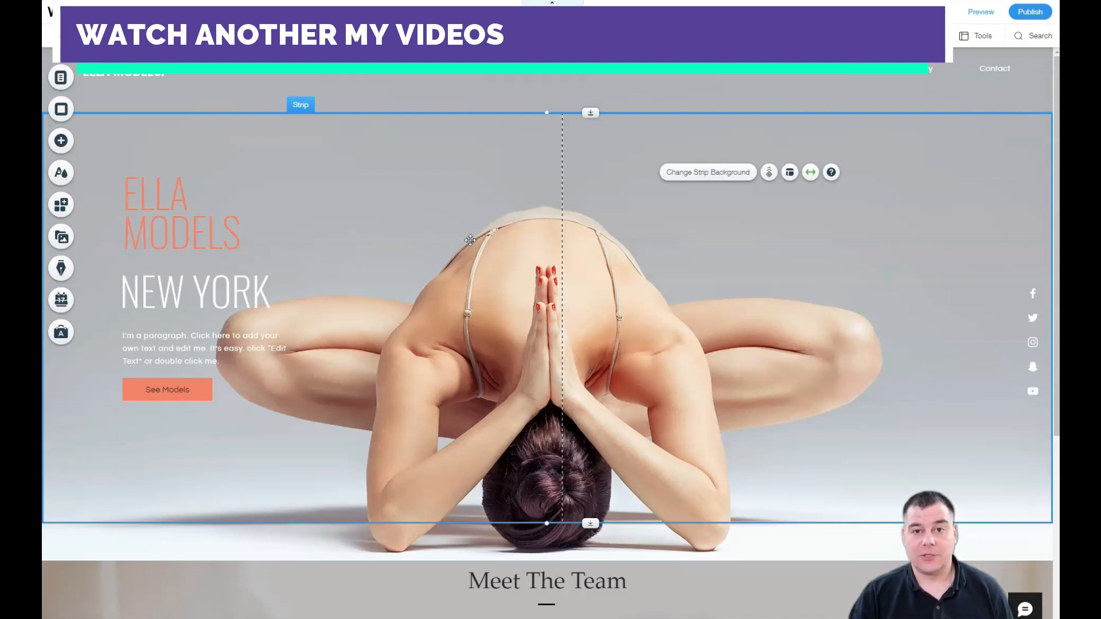
click(62, 142)
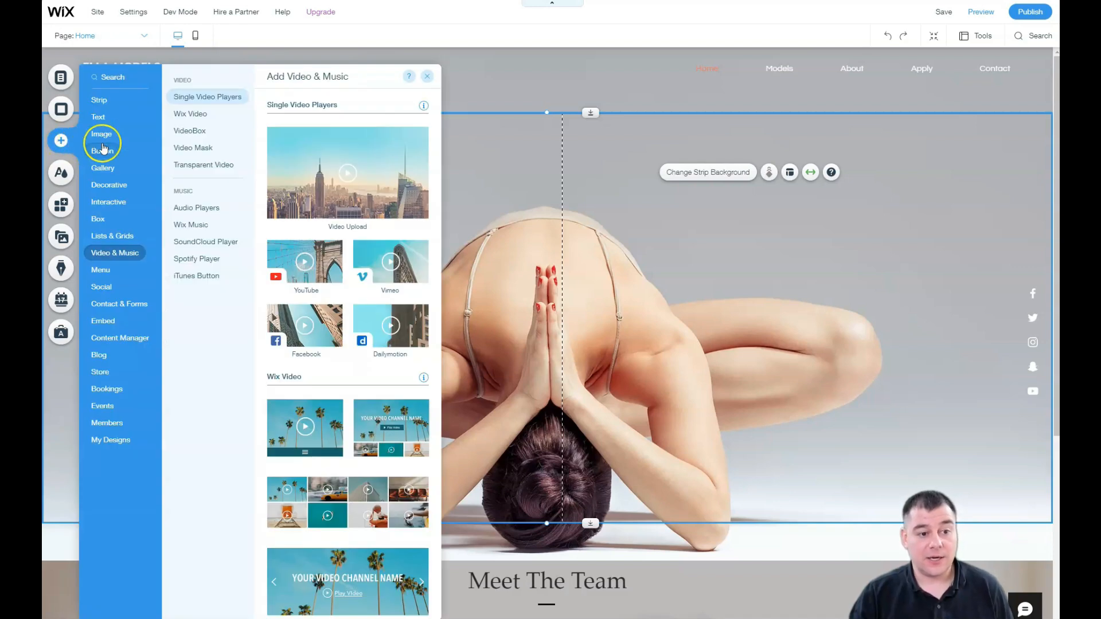
mouse_move(108, 361)
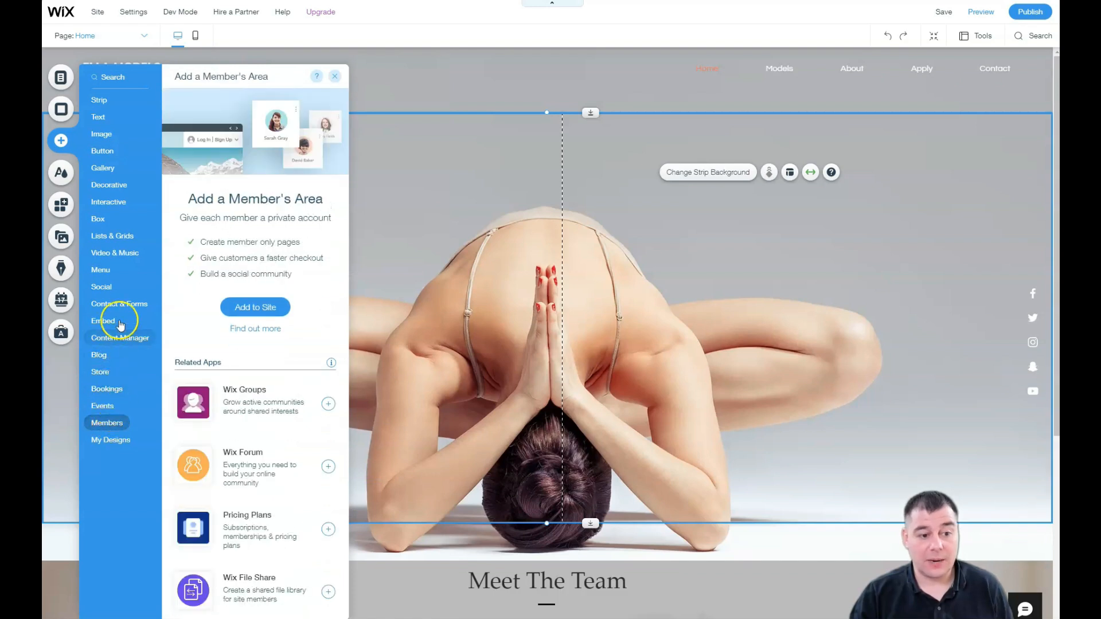
mouse_move(108, 272)
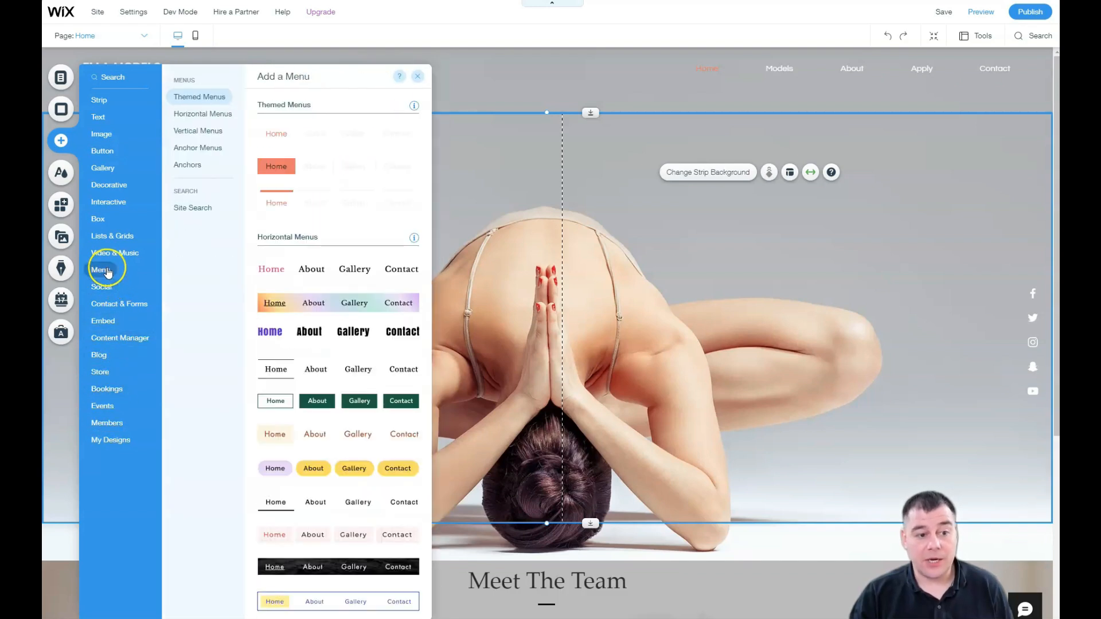
mouse_move(104, 225)
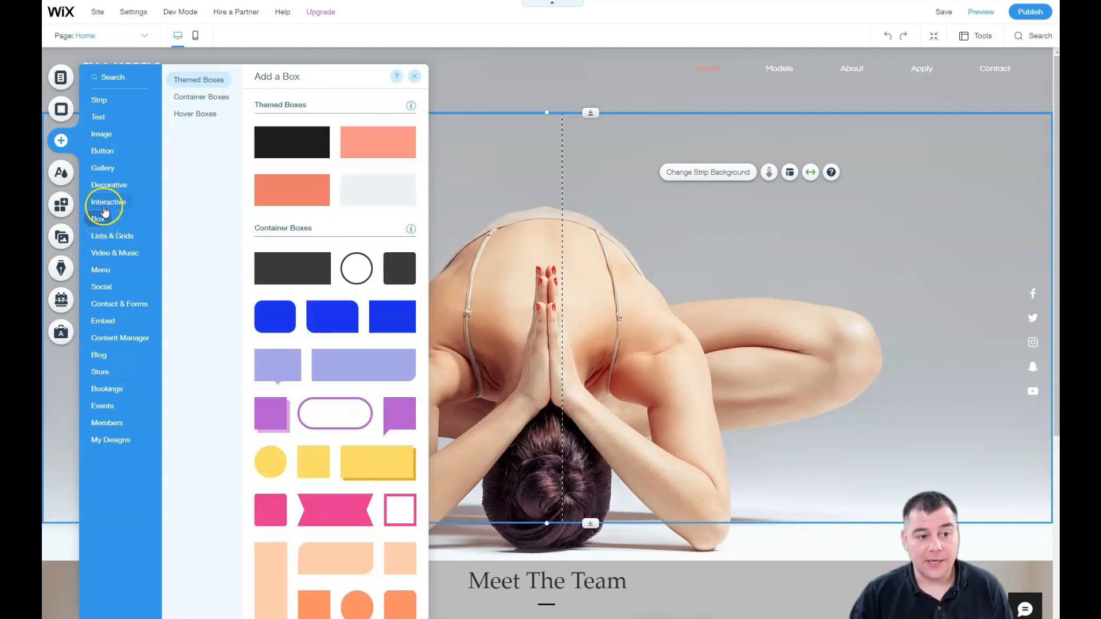
click(104, 207)
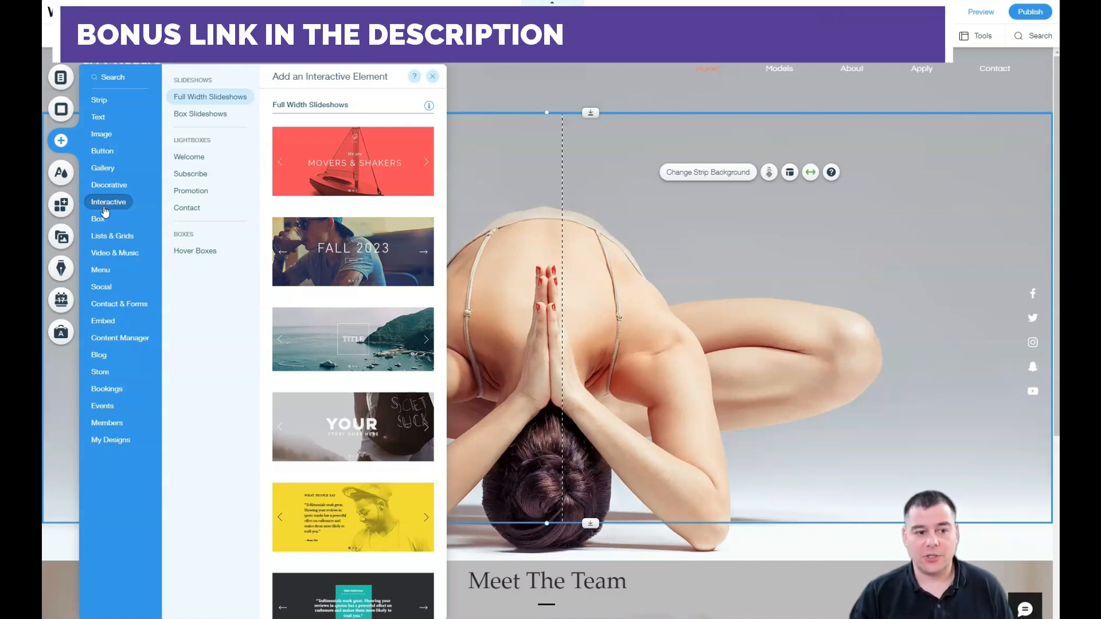
click(191, 191)
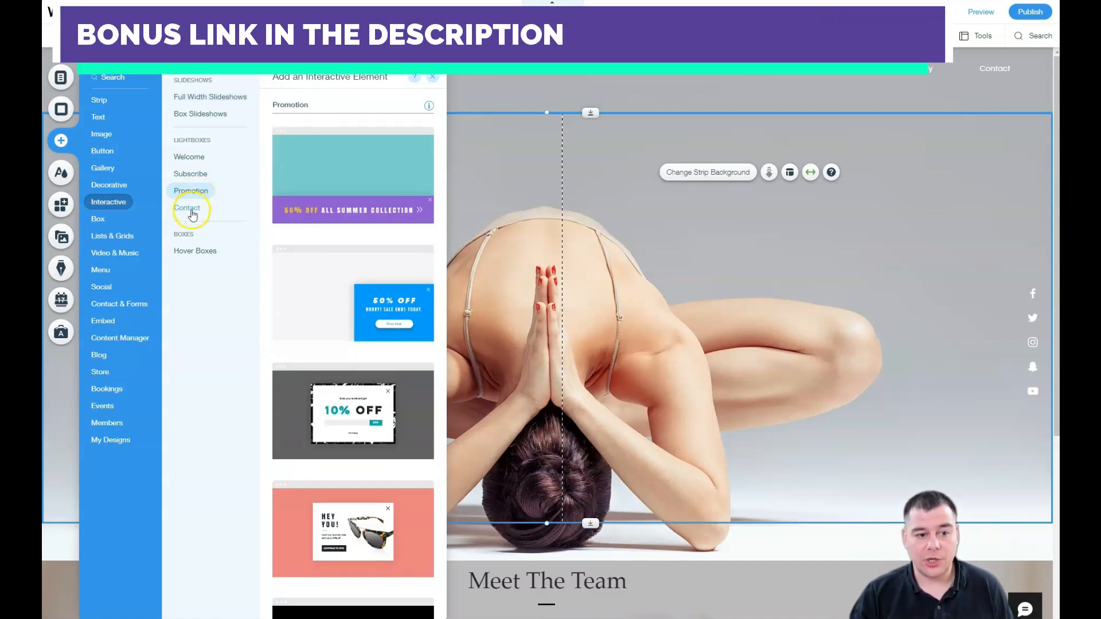
click(192, 212)
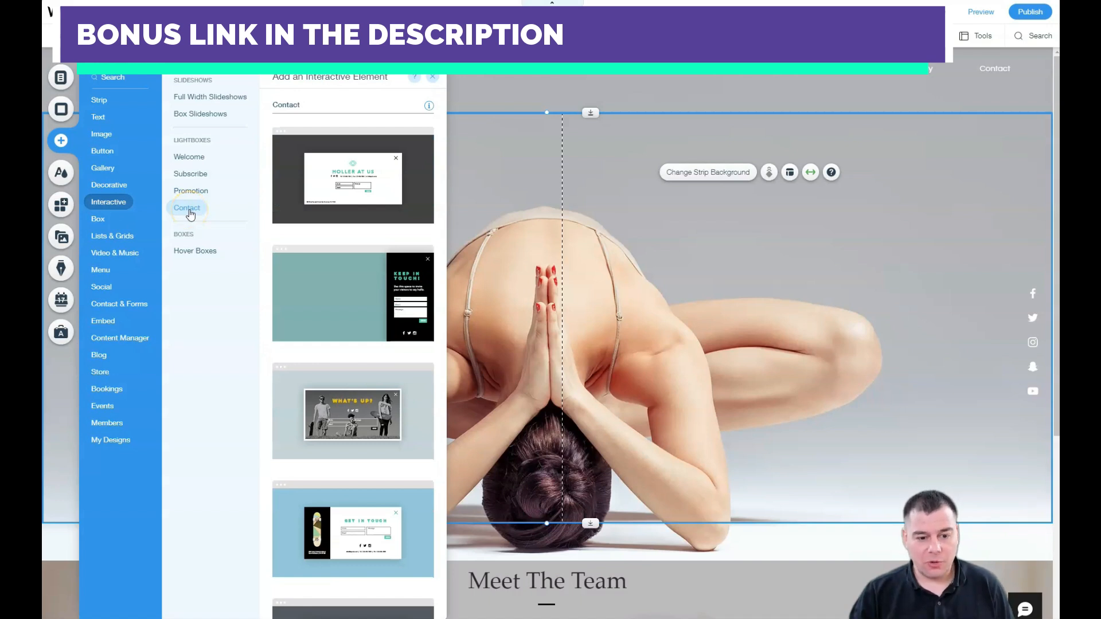
click(191, 176)
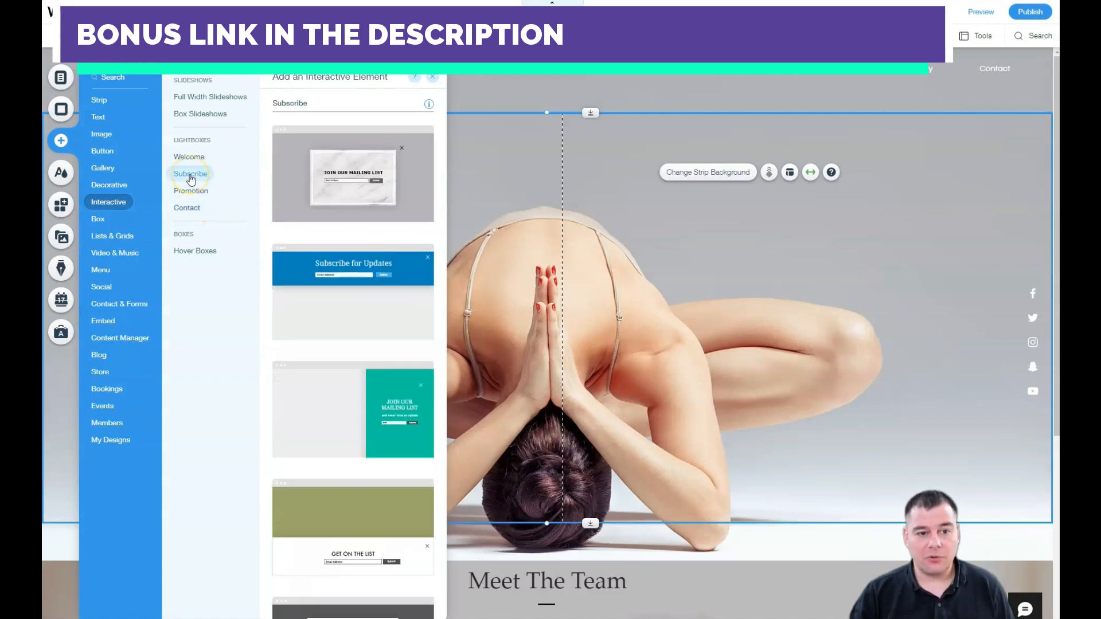
click(188, 159)
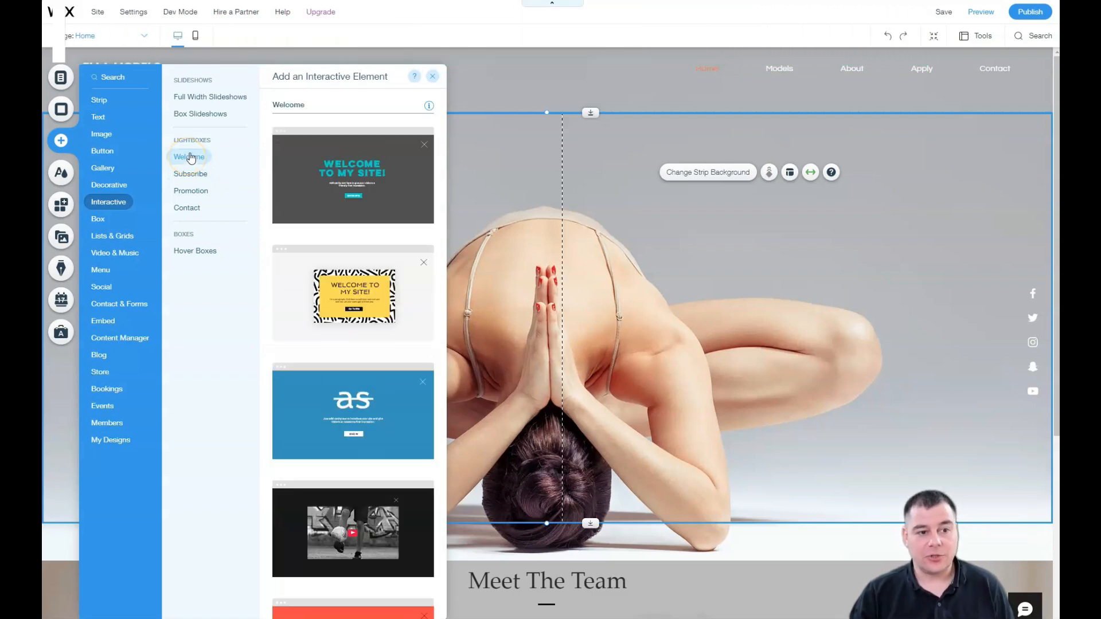
click(105, 136)
click(101, 154)
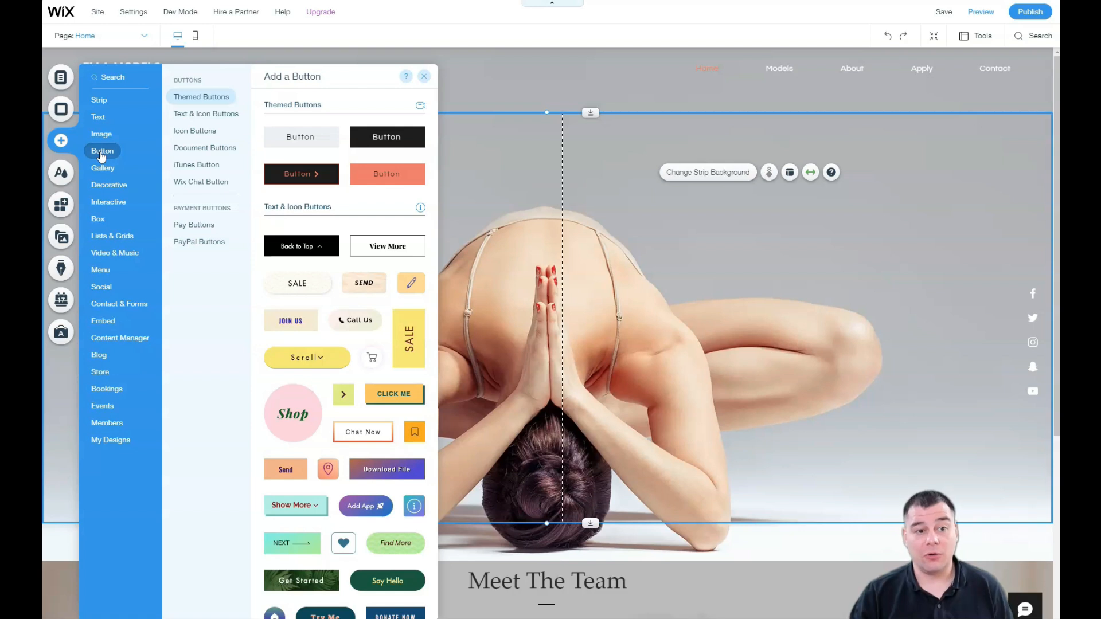
click(422, 78)
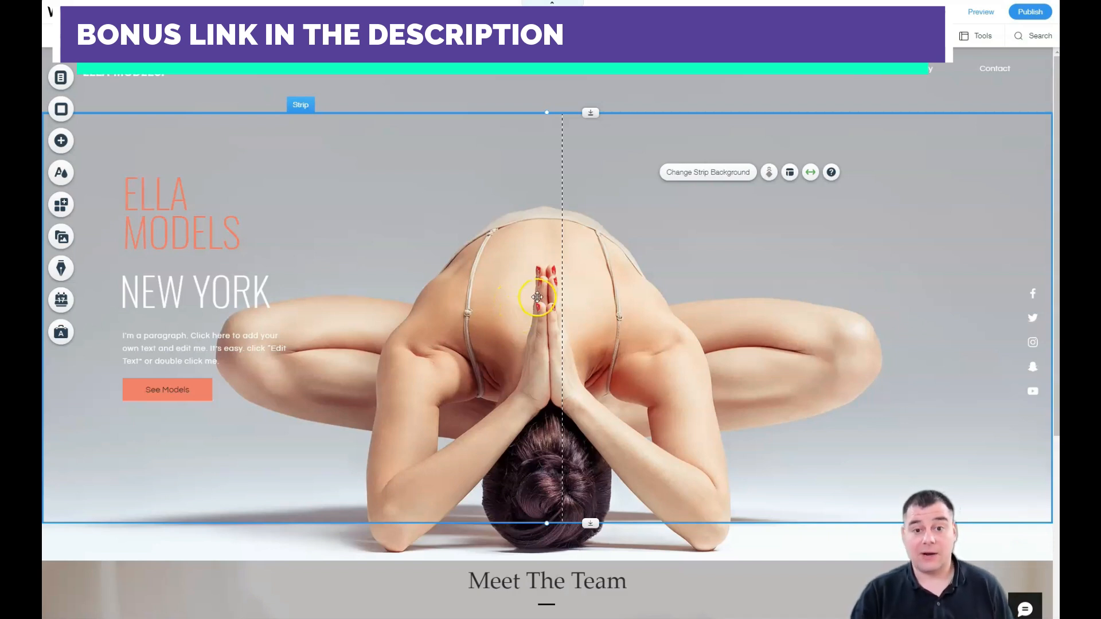
scroll(536, 296, down, 5)
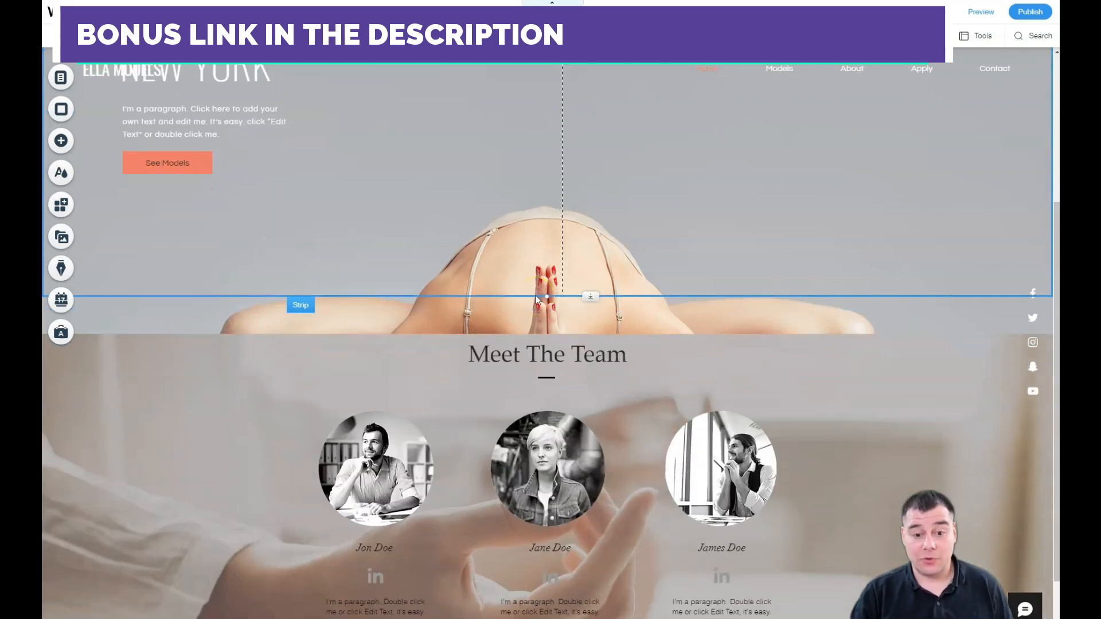
scroll(532, 293, up, 5)
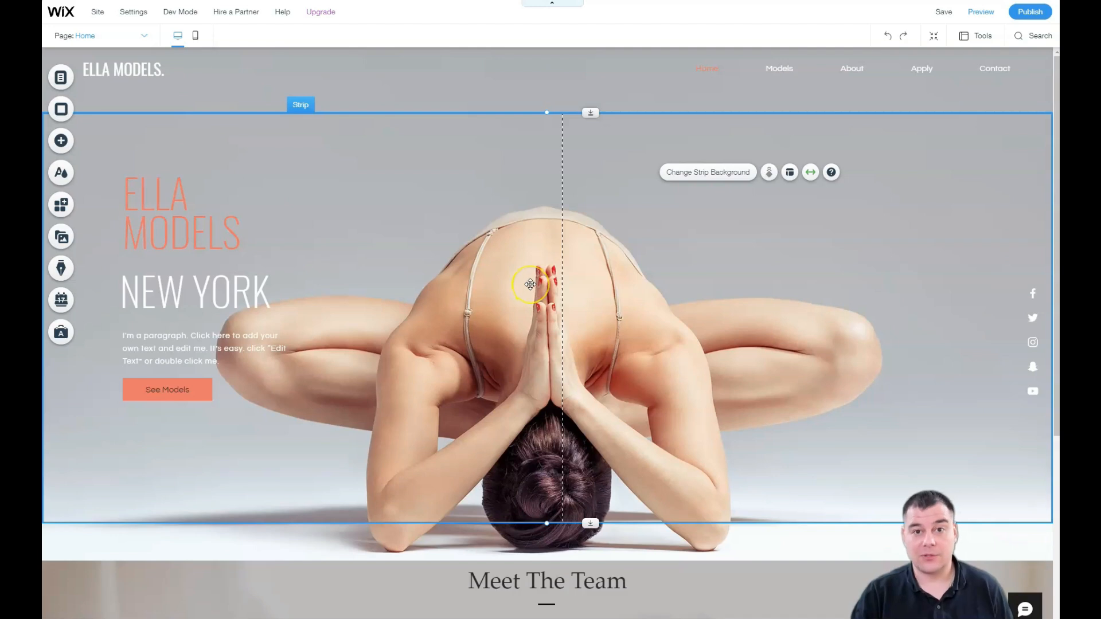
click(525, 281)
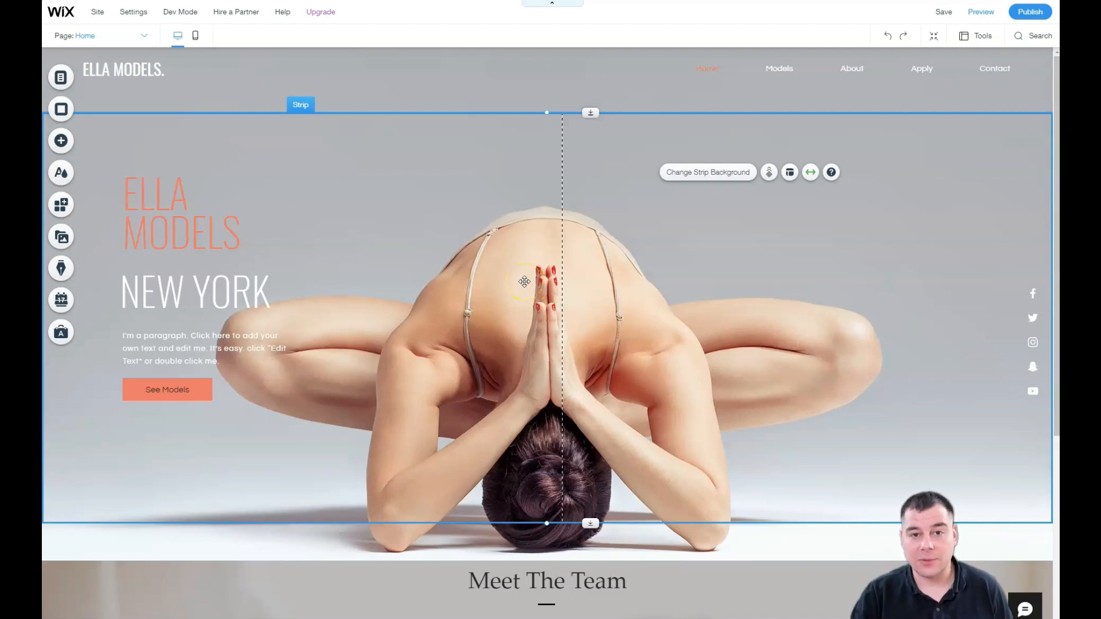